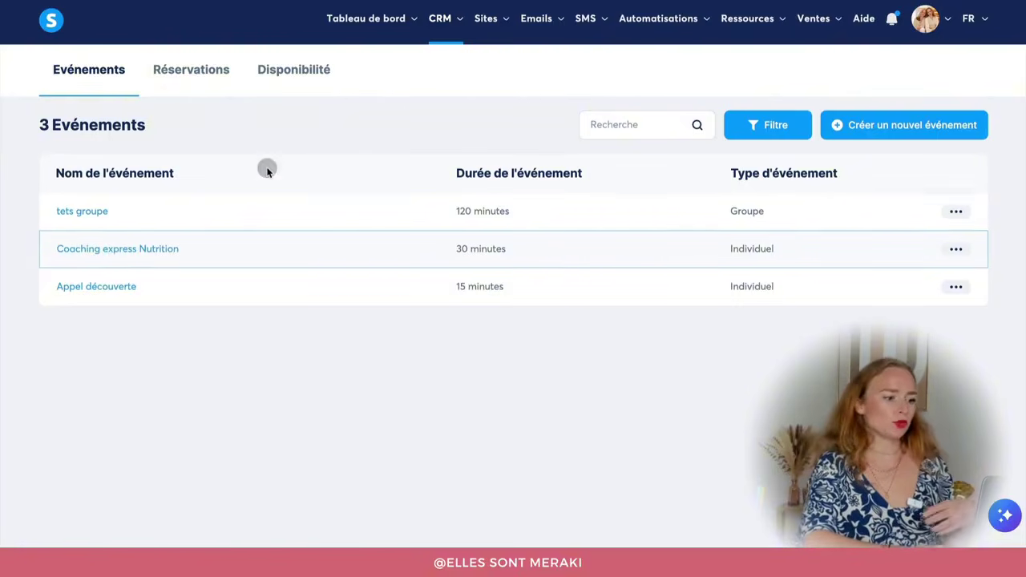
- Create a sales funnel named "Coaching Express Nutrition" with the goal "Vendre", keeping the proposed domain and Euro as currency
mouse_move(488, 27)
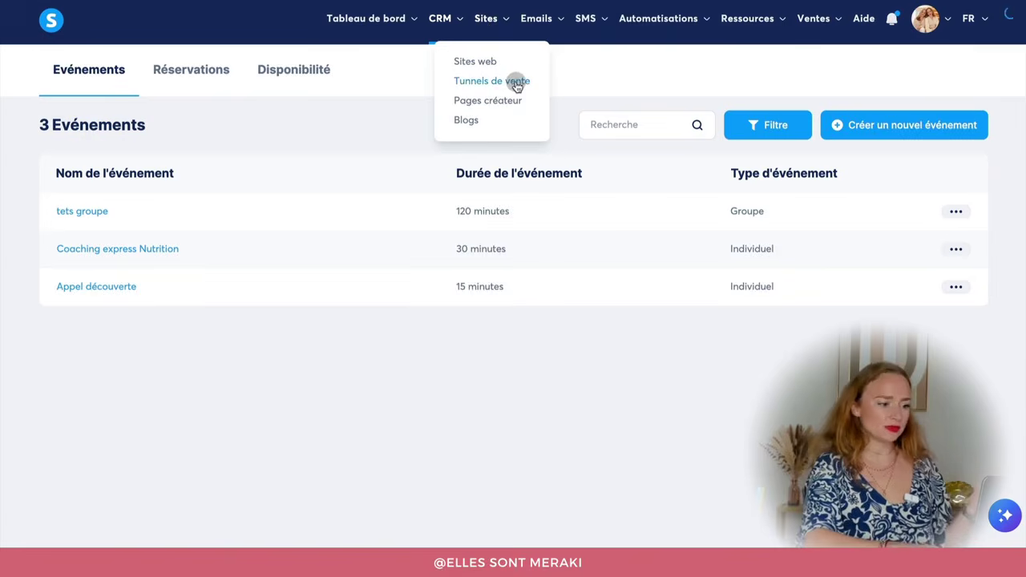
click(516, 83)
click(963, 73)
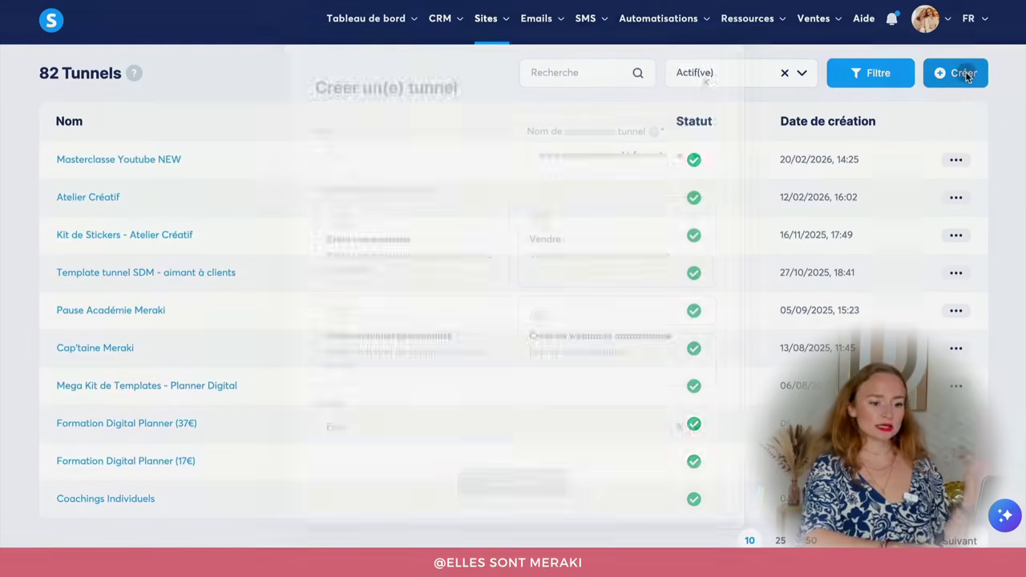
click(435, 152)
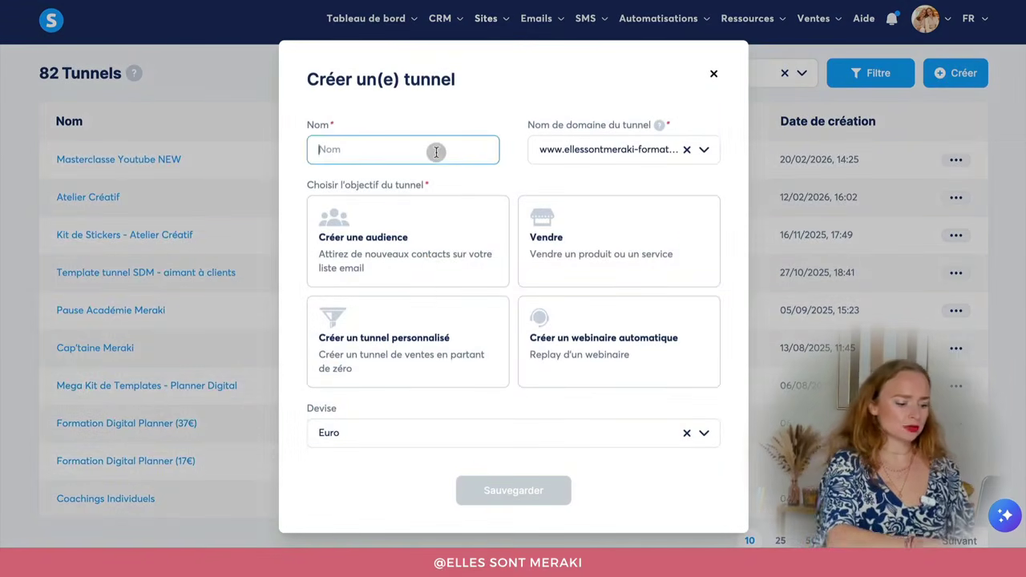
text(Coaching Express Nutrition)
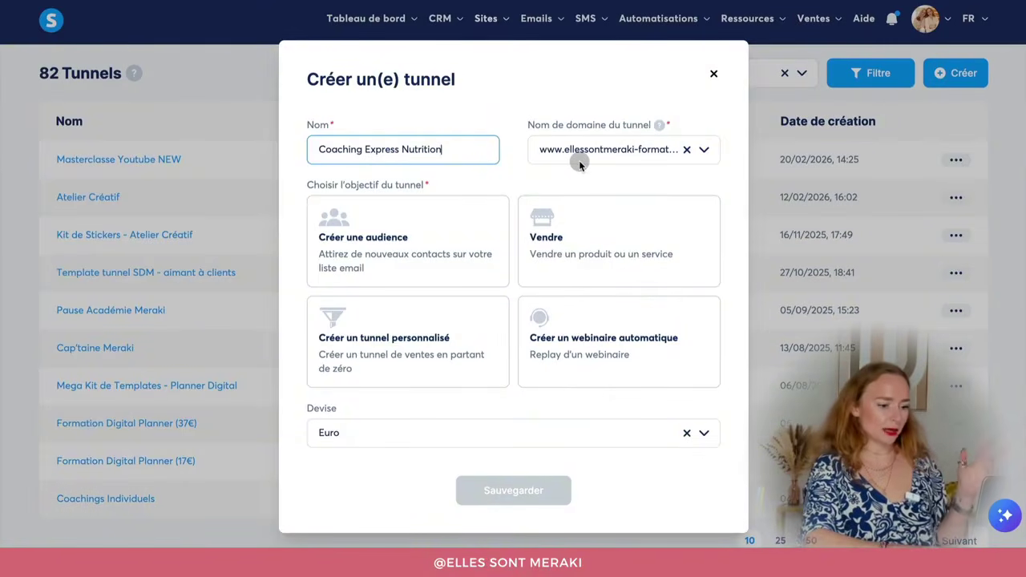
click(568, 232)
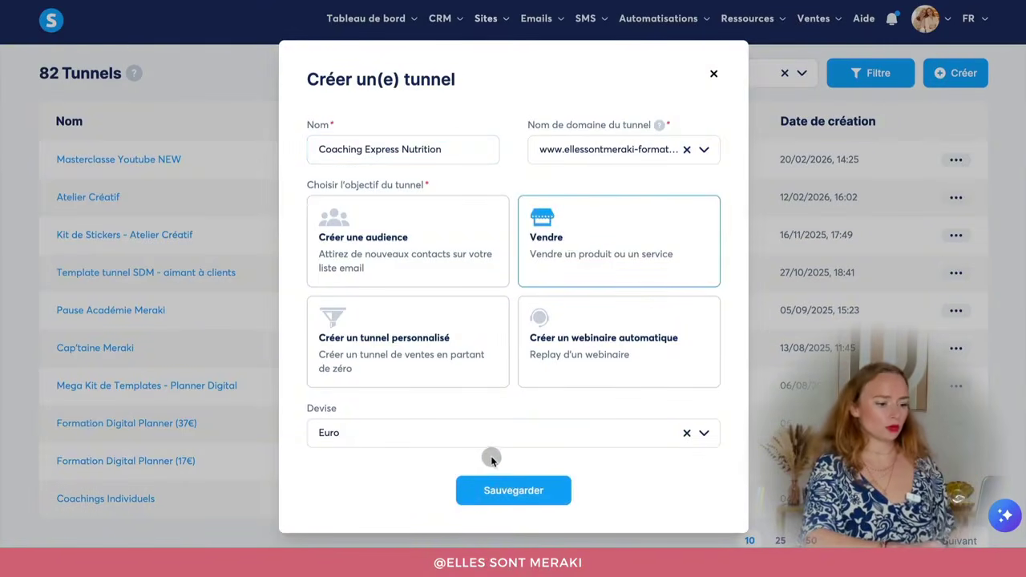
click(516, 489)
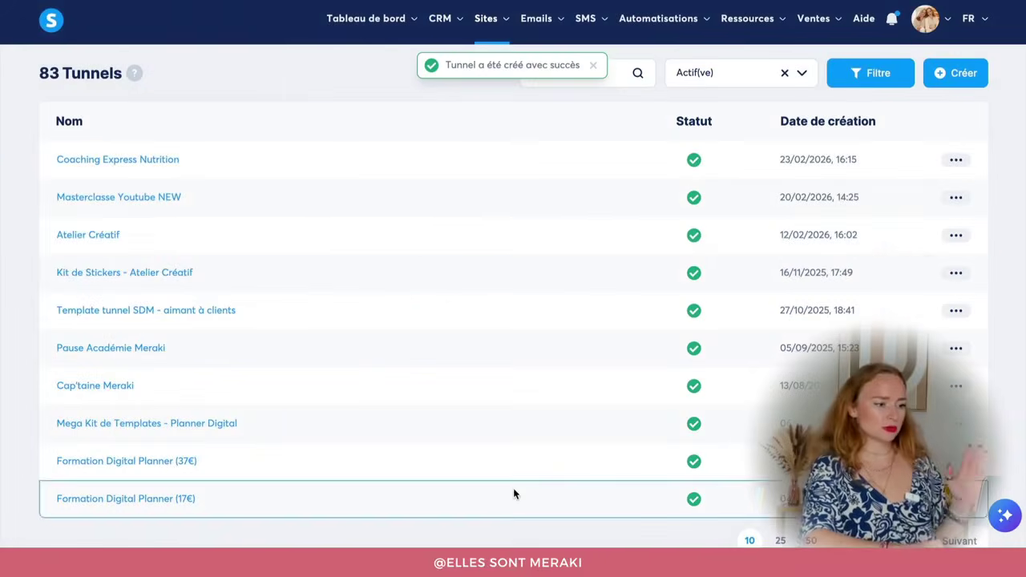
- Open the Coaching Express Nutrition funnel and review its order form and thank-you page steps
click(133, 158)
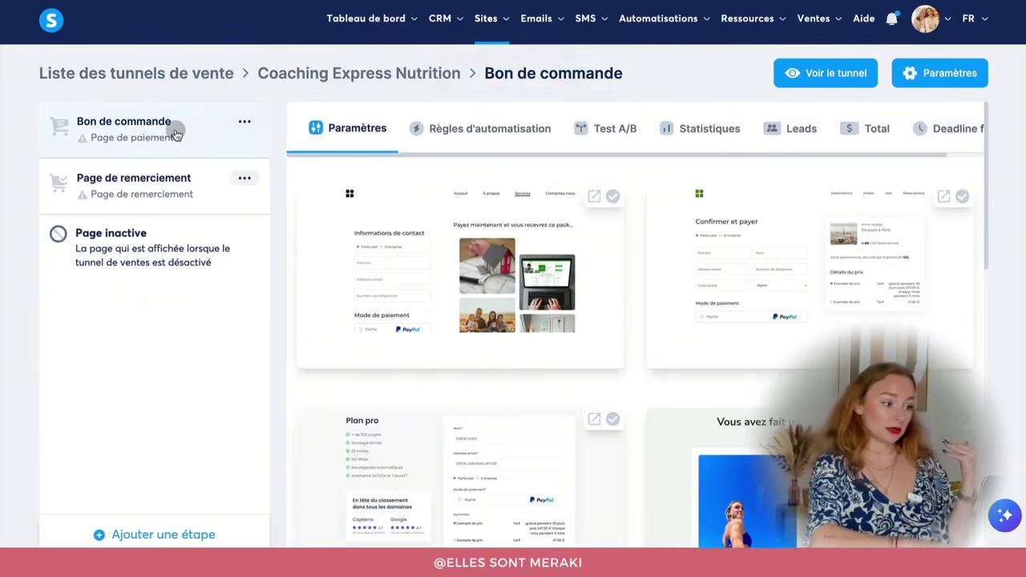
click(162, 200)
click(133, 141)
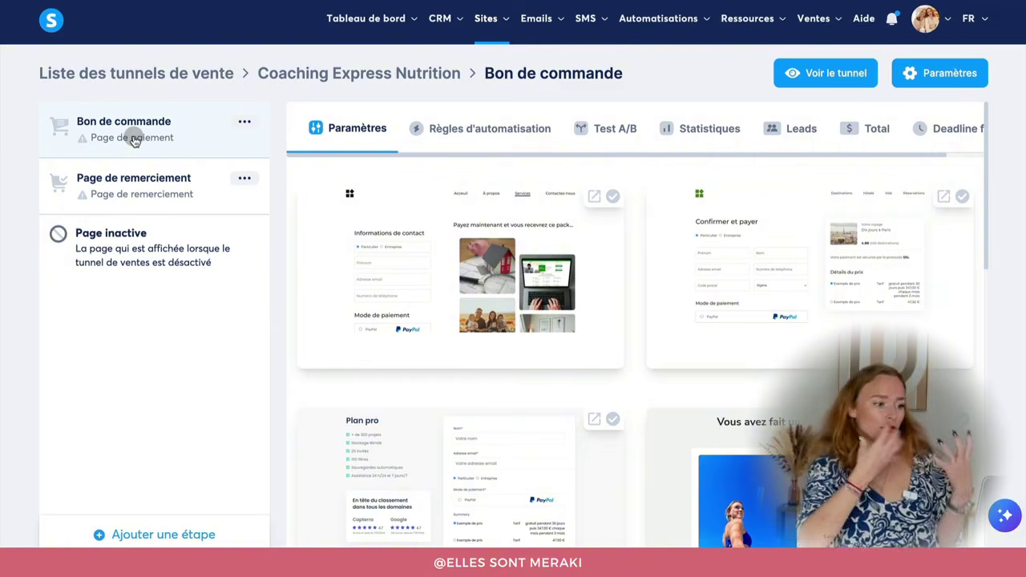
- Return to the list of sales funnels and search it for "mo"
click(153, 73)
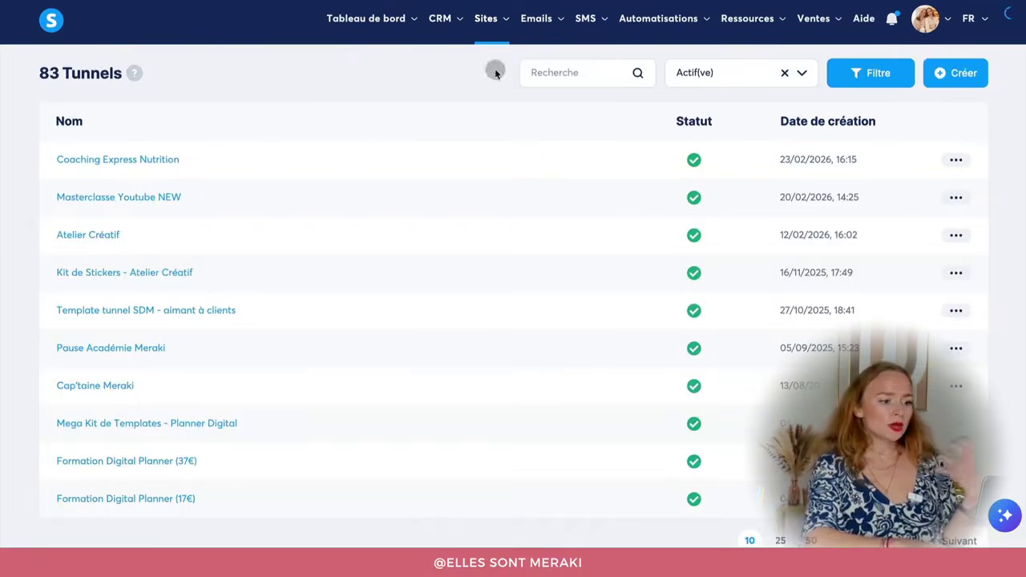
click(534, 72)
text(mo)
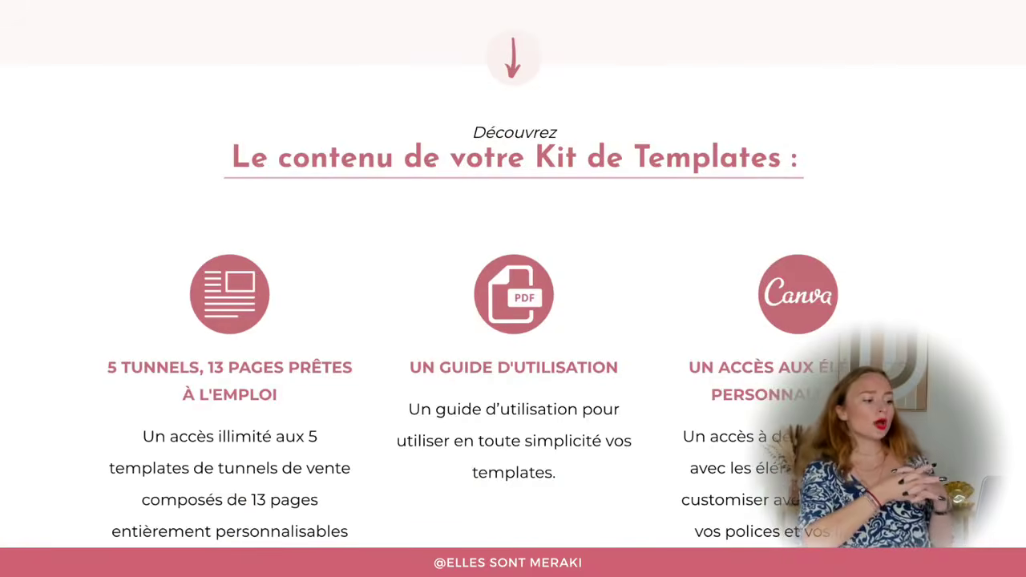
- Read through the template kit's contents and its descriptions of the course, coaching, lead magnet and challenge funnels
scroll(512, 288, down, 10)
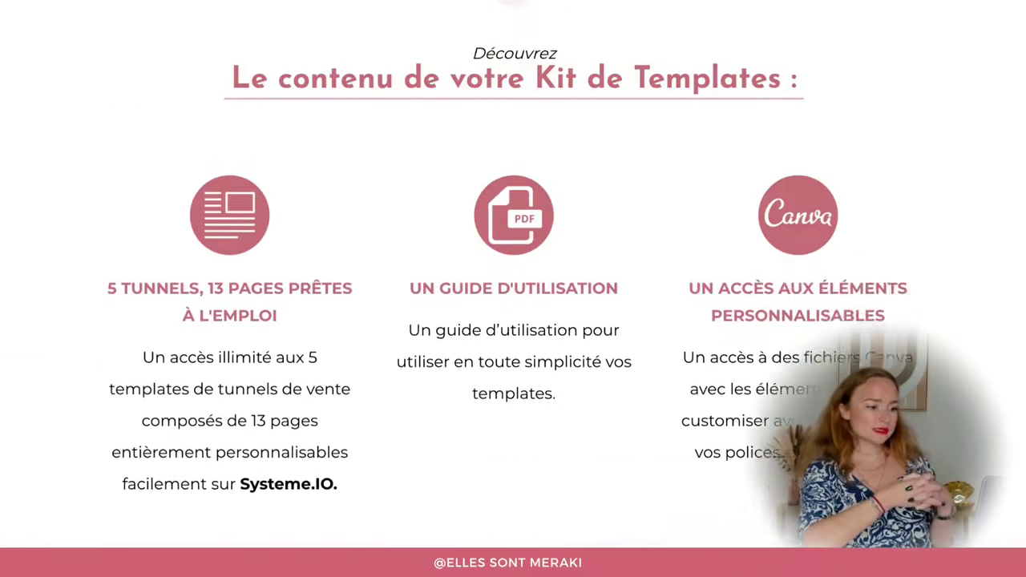
scroll(513, 289, down, 5)
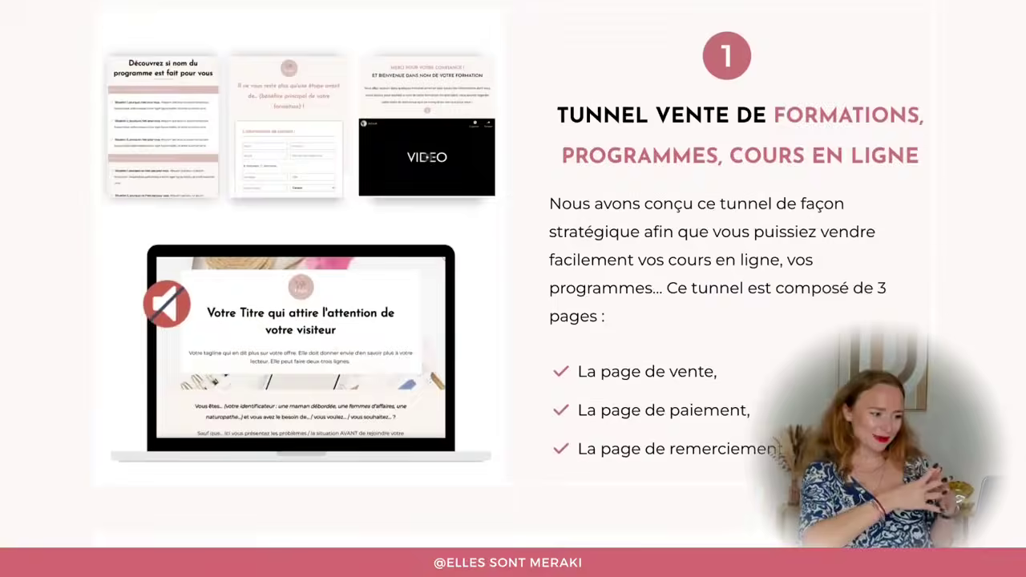
scroll(513, 288, down, 4)
scroll(513, 289, down, 4)
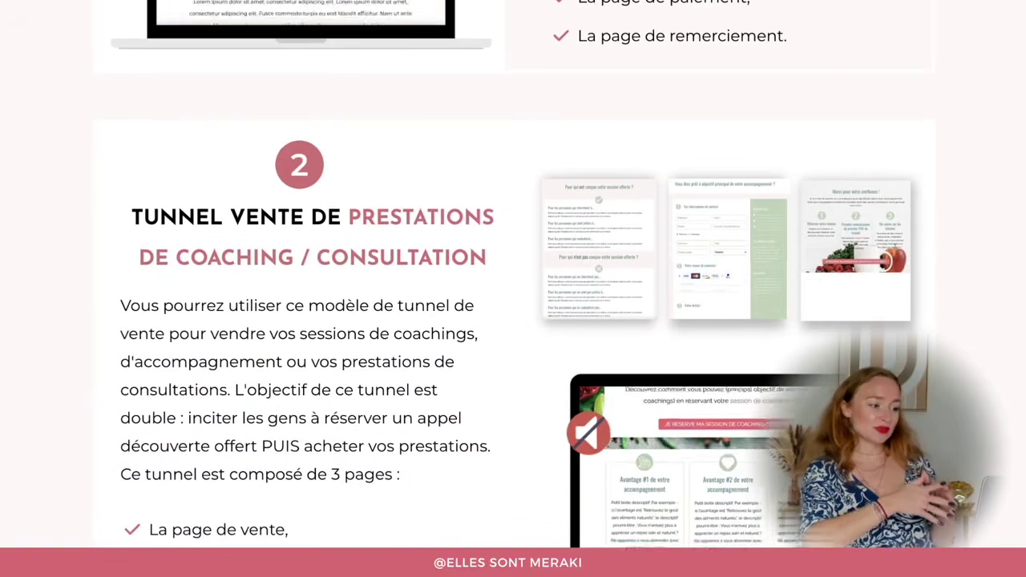
scroll(513, 289, down, 6)
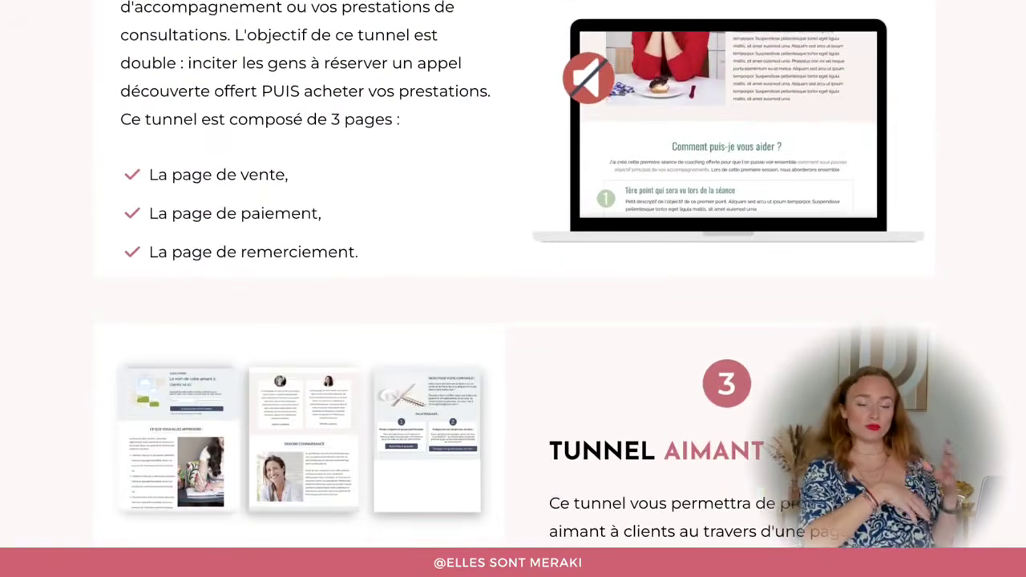
scroll(513, 289, down, 8)
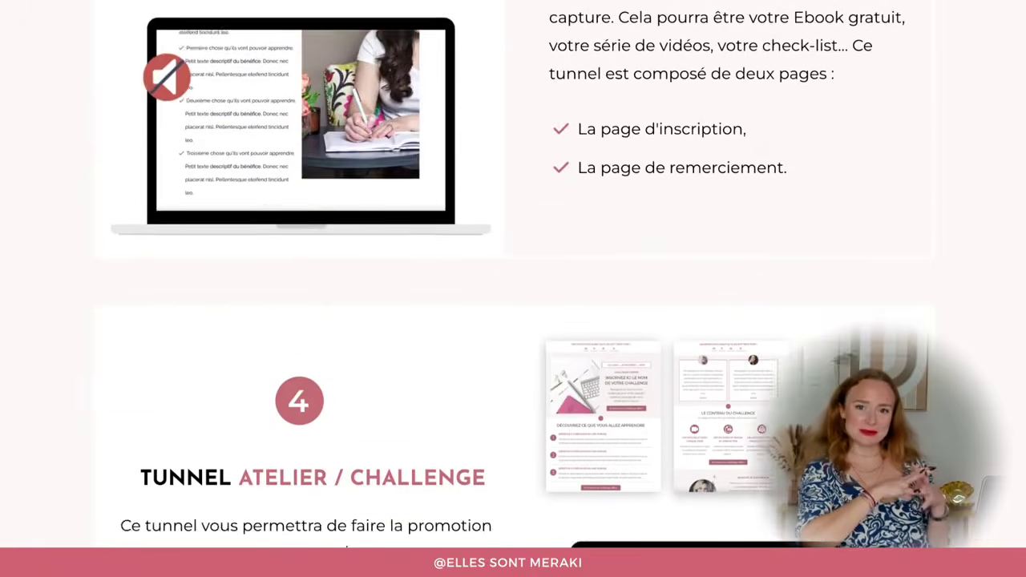
scroll(513, 289, down, 3)
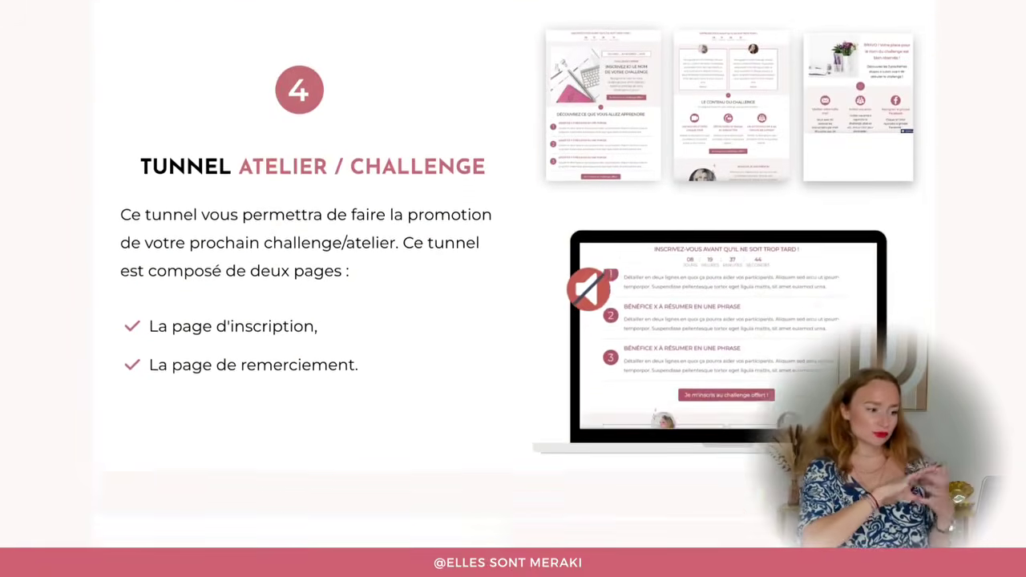
scroll(513, 288, down, 4)
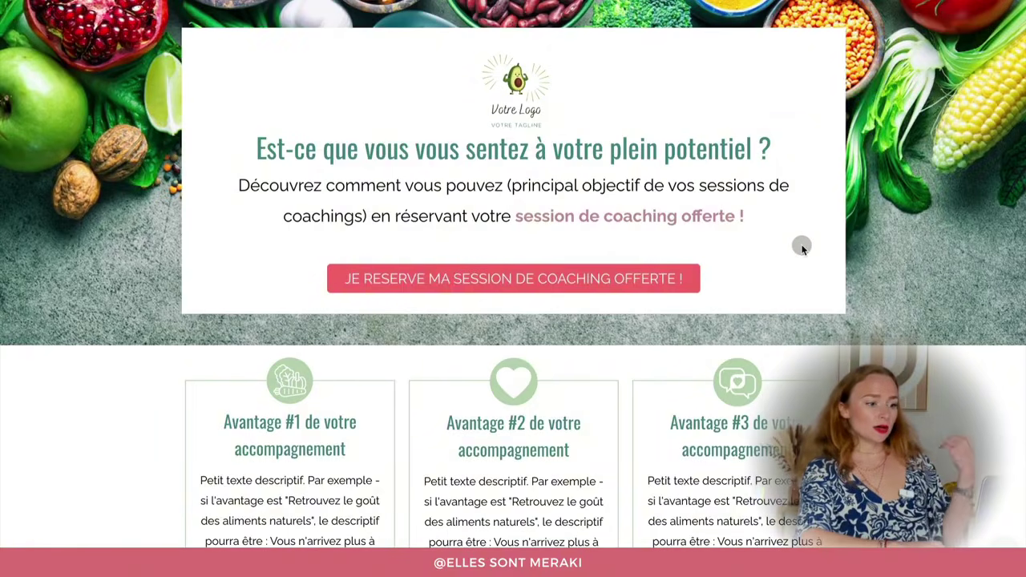
- Look over the coaching template's discovery-session sales page, including its advantages and session points, and return to its header
scroll(801, 249, down, 7)
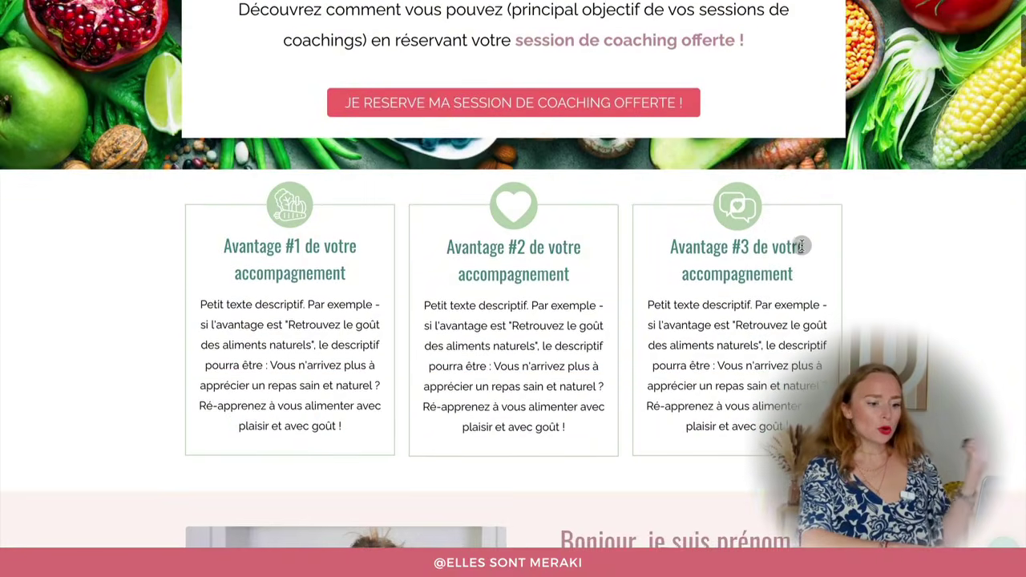
scroll(801, 248, down, 5)
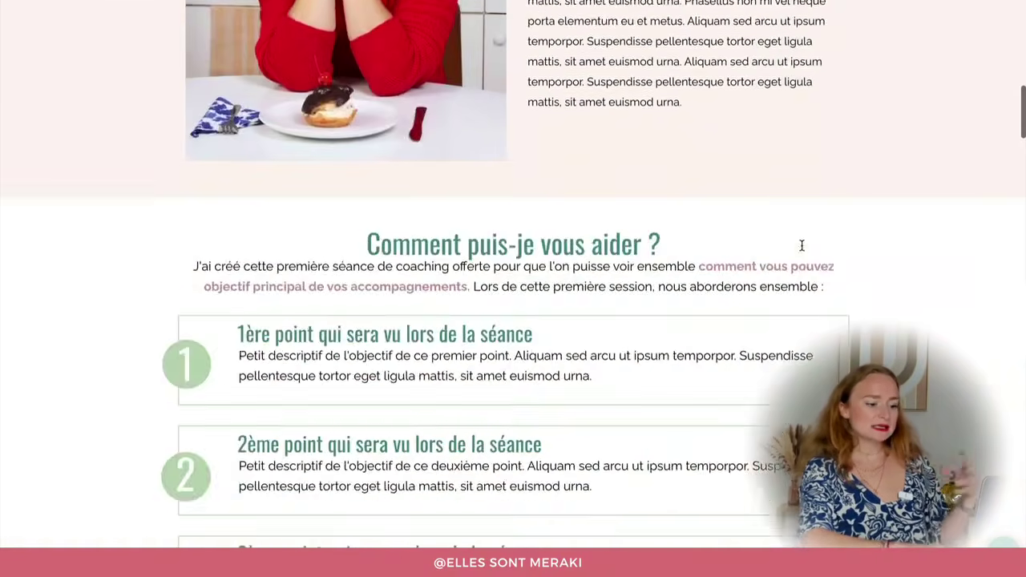
scroll(801, 244, up, 9)
scroll(802, 244, up, 2)
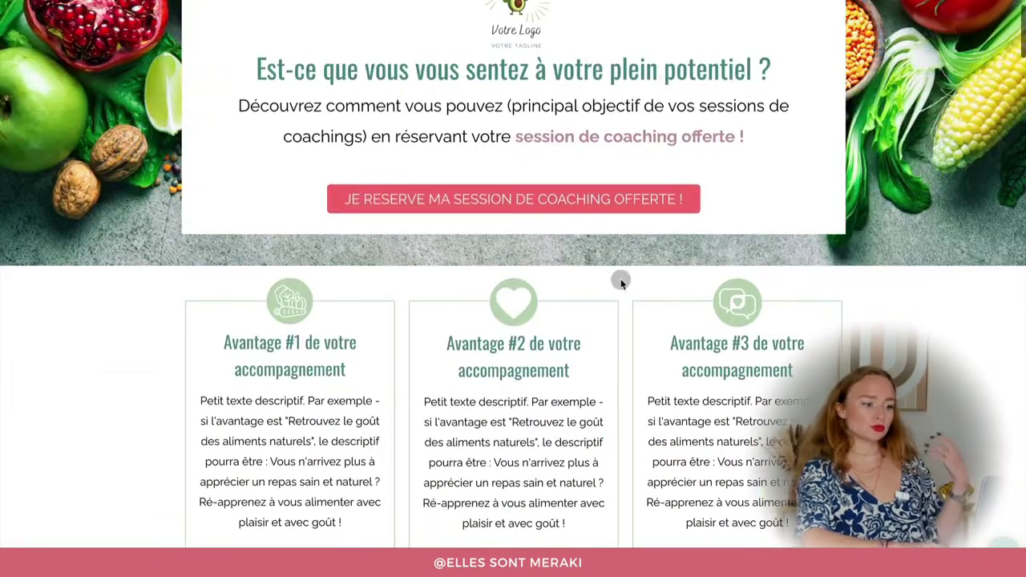
scroll(588, 203, up, 1)
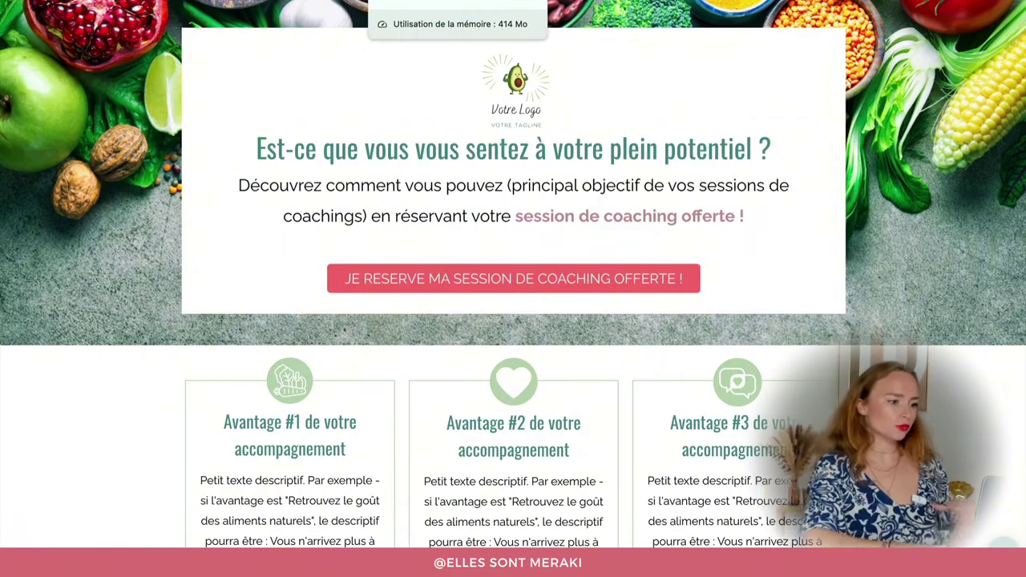
- Leave the coaching template funnel for the funnel list and open the Coaching Express Nutrition funnel
click(416, 1)
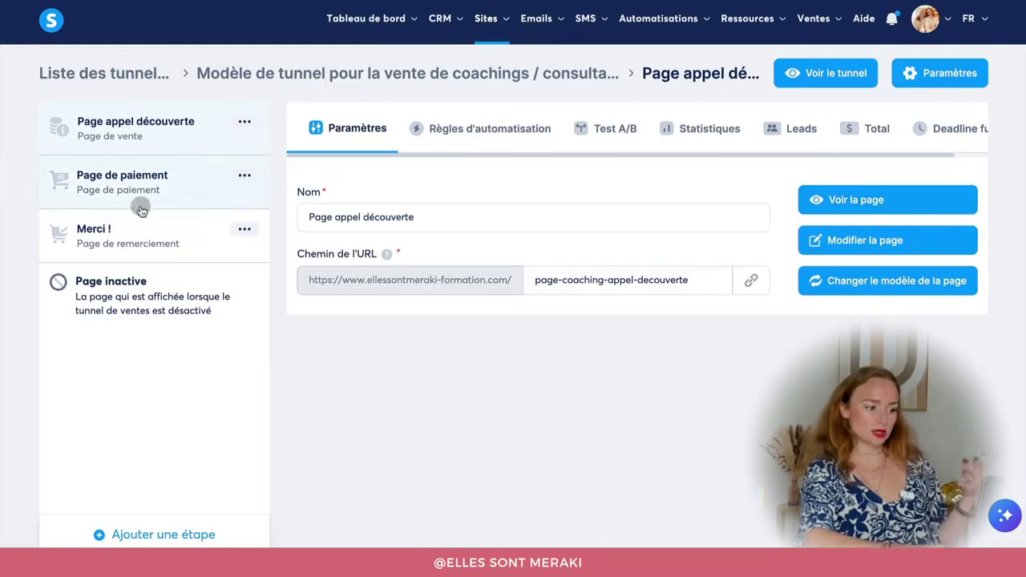
click(144, 74)
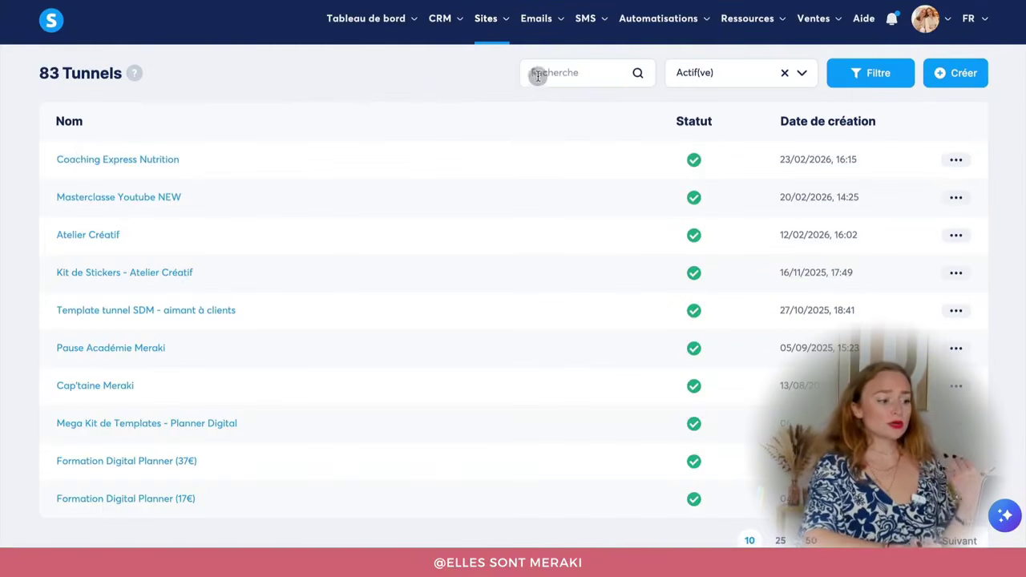
click(66, 167)
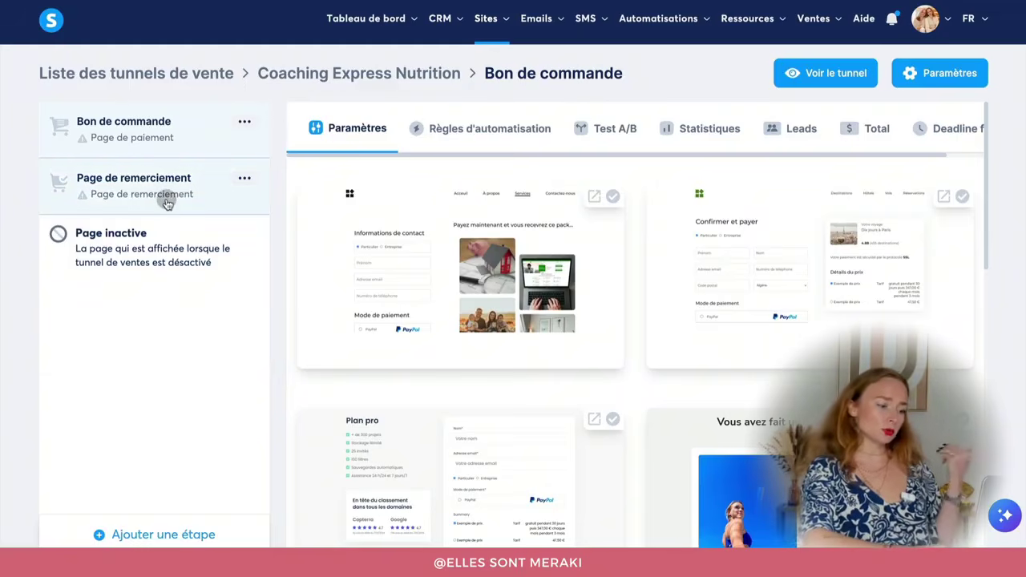
- Browse the payment page templates and apply the "Payez maintenant et vous recevrez ce pack..." template to the order form step
scroll(337, 289, down, 4)
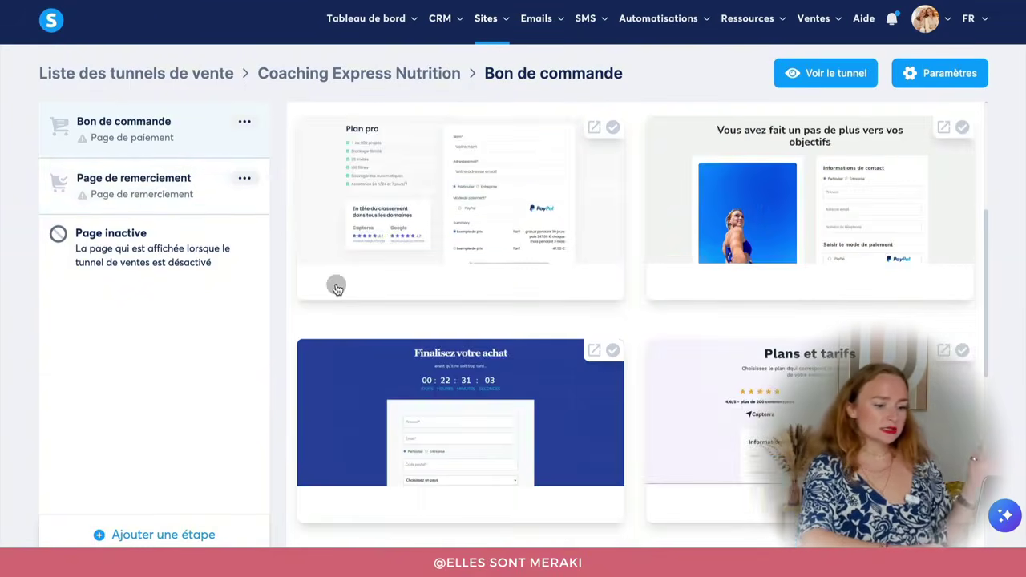
scroll(336, 290, up, 4)
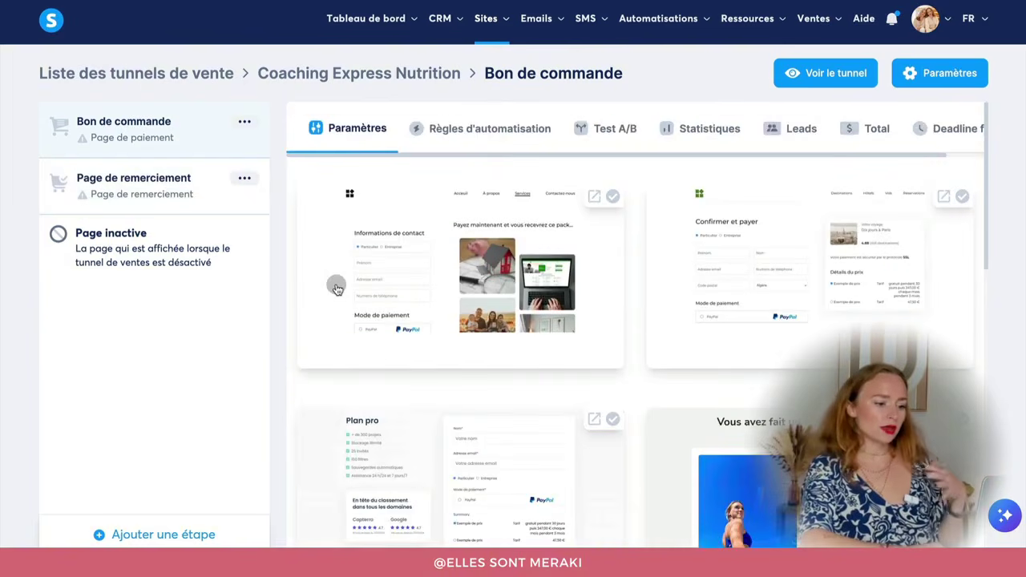
click(443, 246)
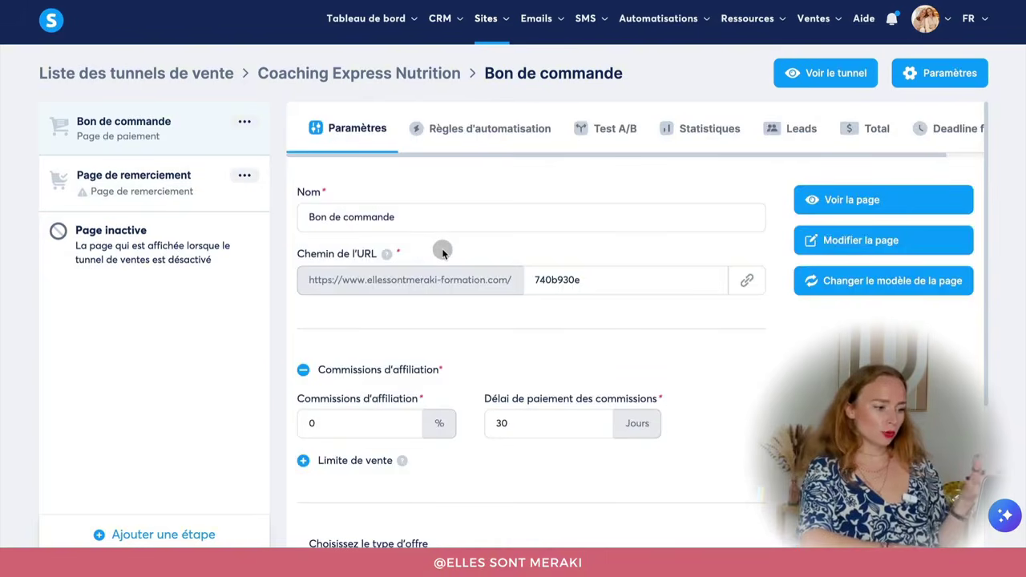
- Rename the order form page "Coaching Express Réservation" and set its URL path to "coaching-express-reservation"
triple_click(404, 217)
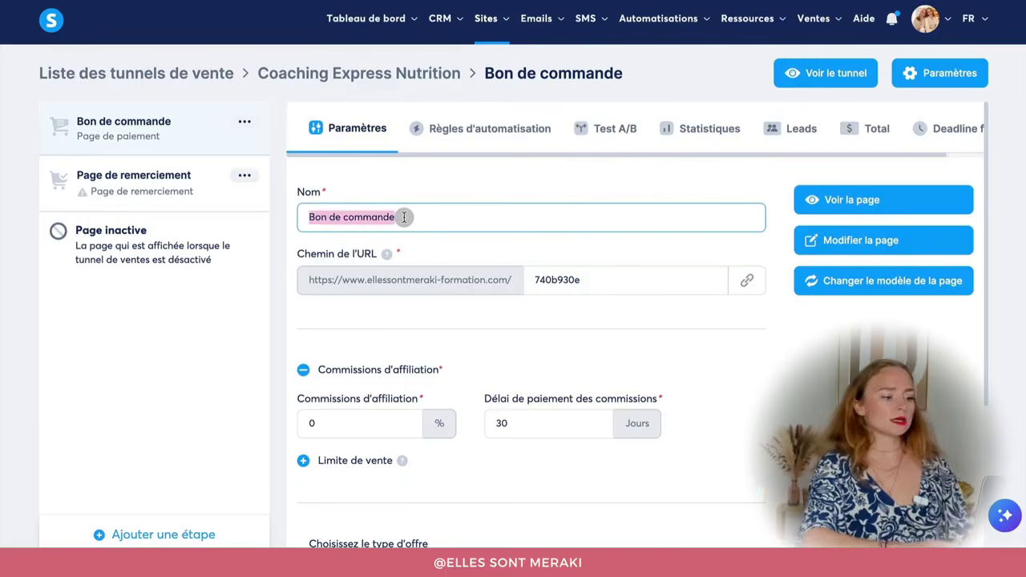
text(Coaching Express Réservation)
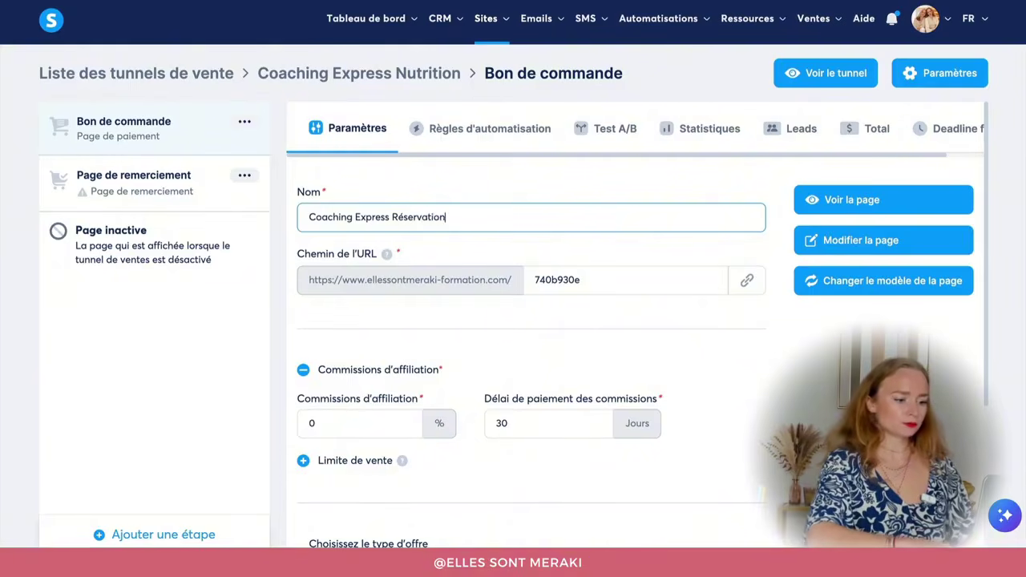
double_click(542, 280)
text(coaching-express-reservation)
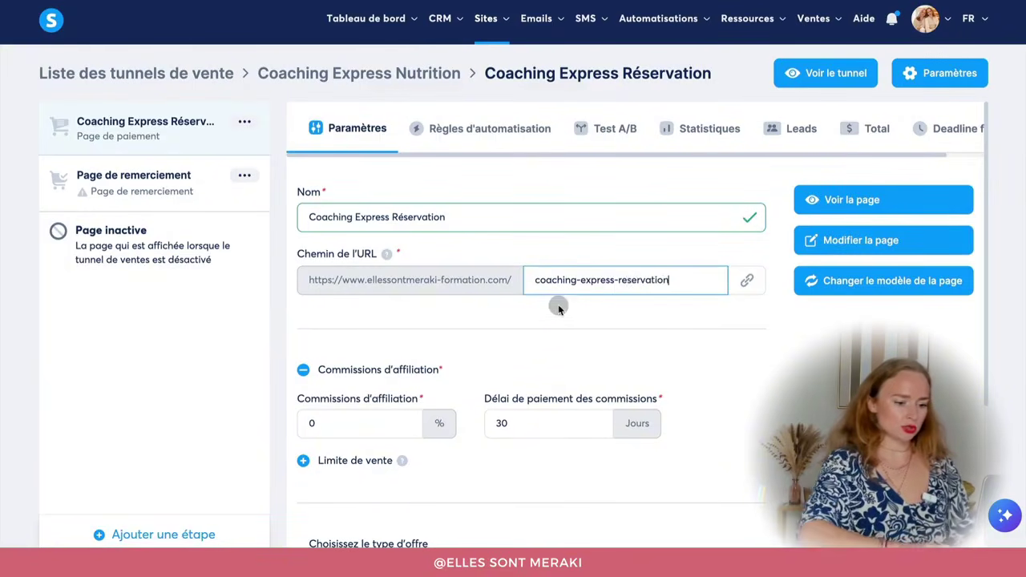
click(559, 307)
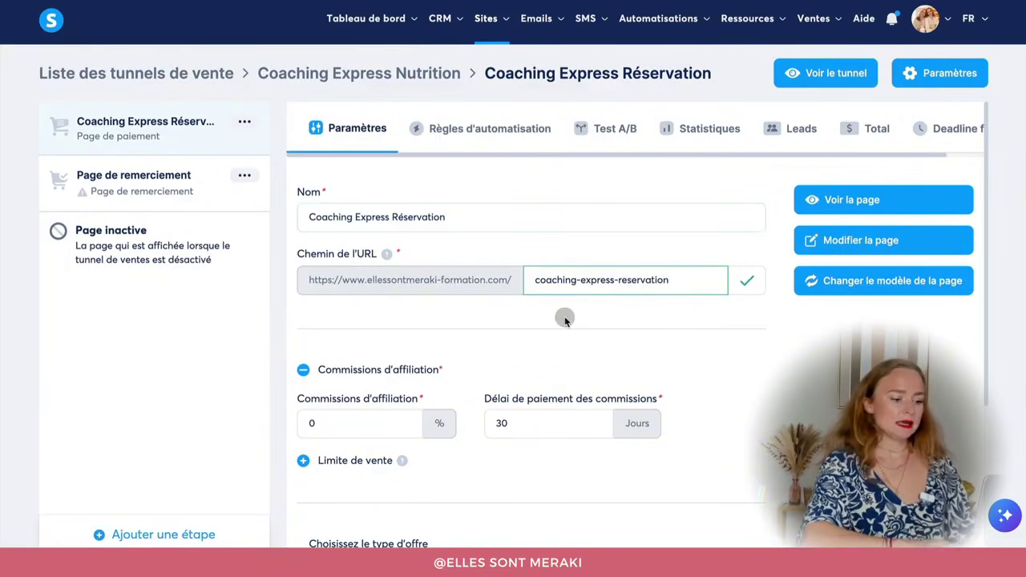
- Open the payment page for editing and delete all of the template's sections, confirming each deletion
click(817, 246)
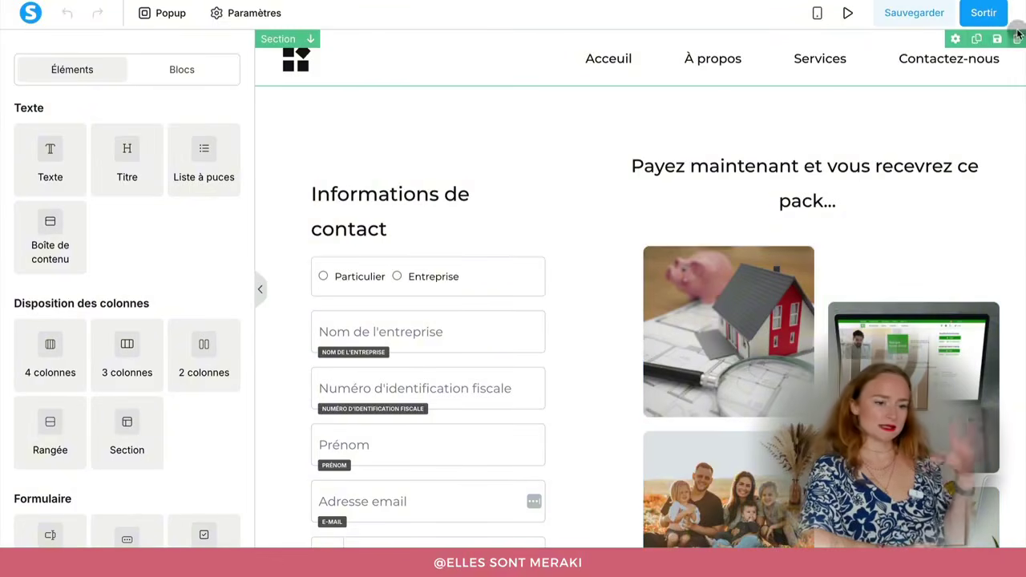
click(1016, 39)
key(Return)
click(1017, 40)
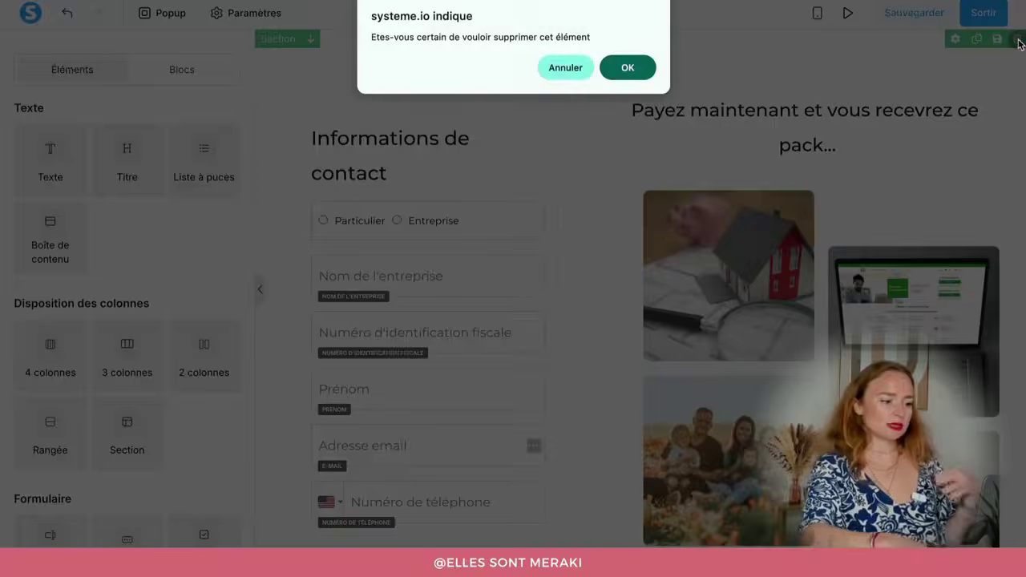
key(Return)
click(1016, 40)
key(Return)
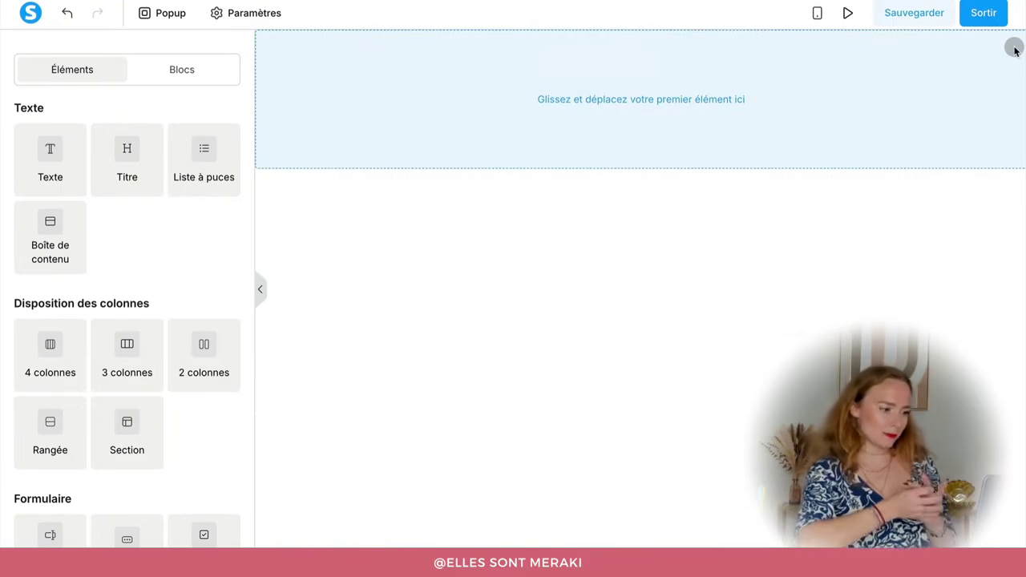
- Add a section to the empty page and set its content width to Moyen
click(129, 427)
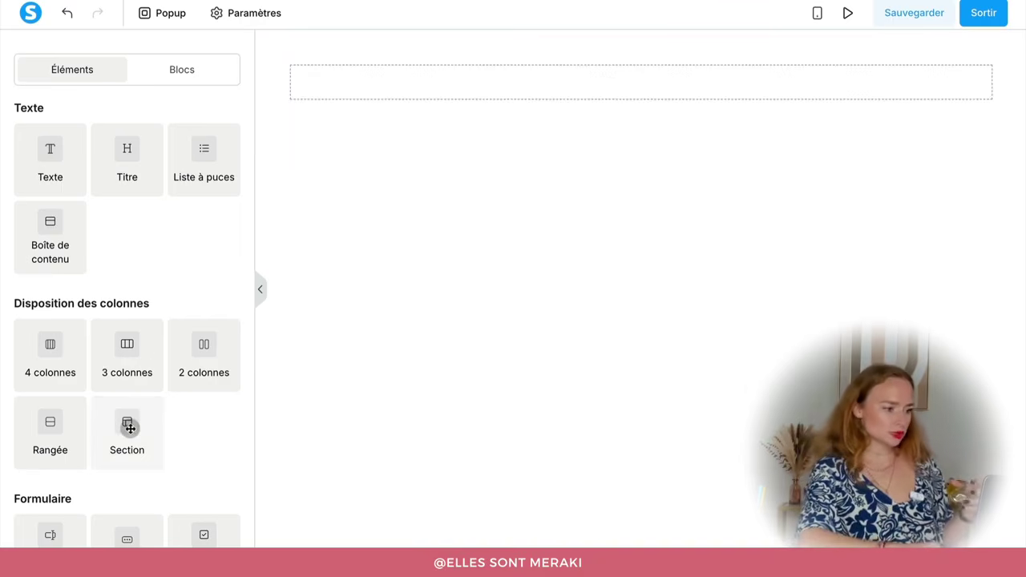
click(275, 89)
scroll(119, 404, down, 3)
click(98, 394)
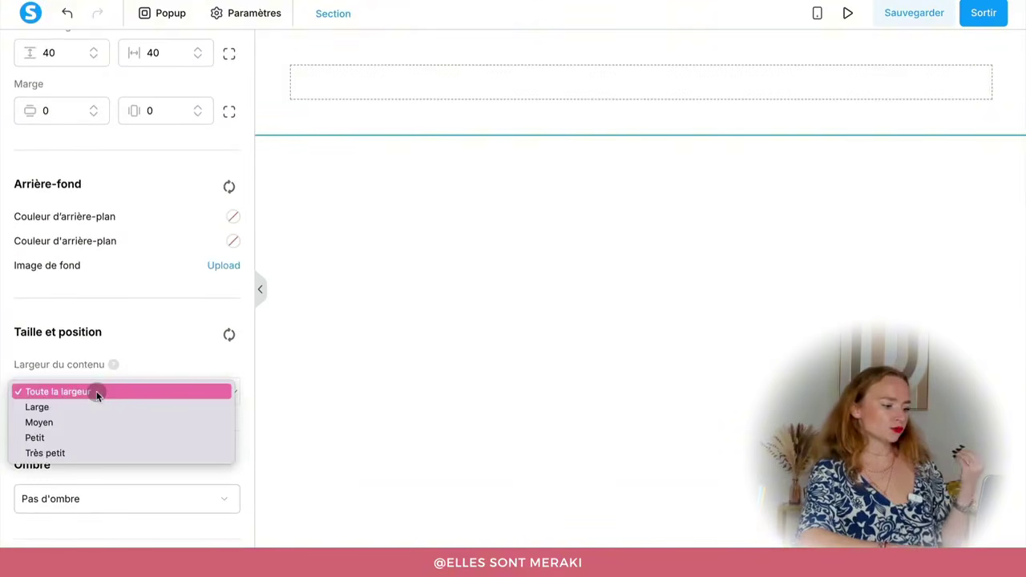
click(85, 419)
click(376, 323)
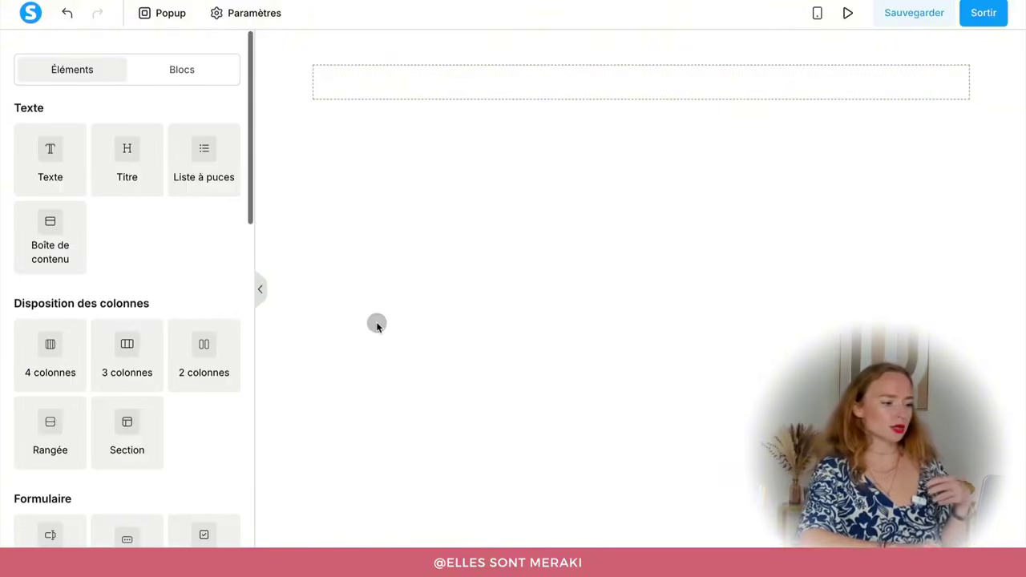
- Add a text element inside the section reading "Réservez dès maintenant votre Coaching Express Nutrition pour..."
scroll(205, 295, down, 3)
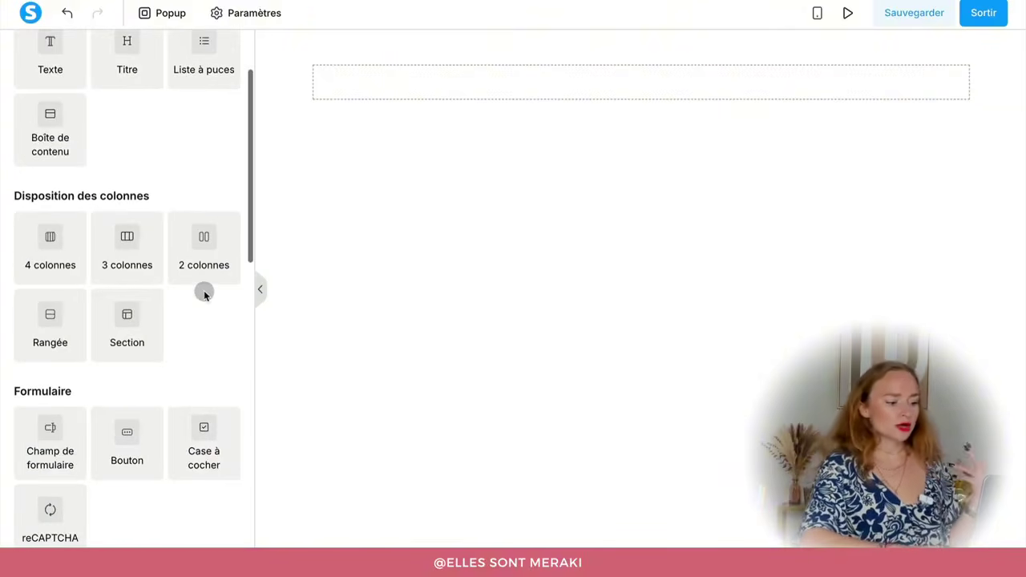
scroll(204, 294, up, 3)
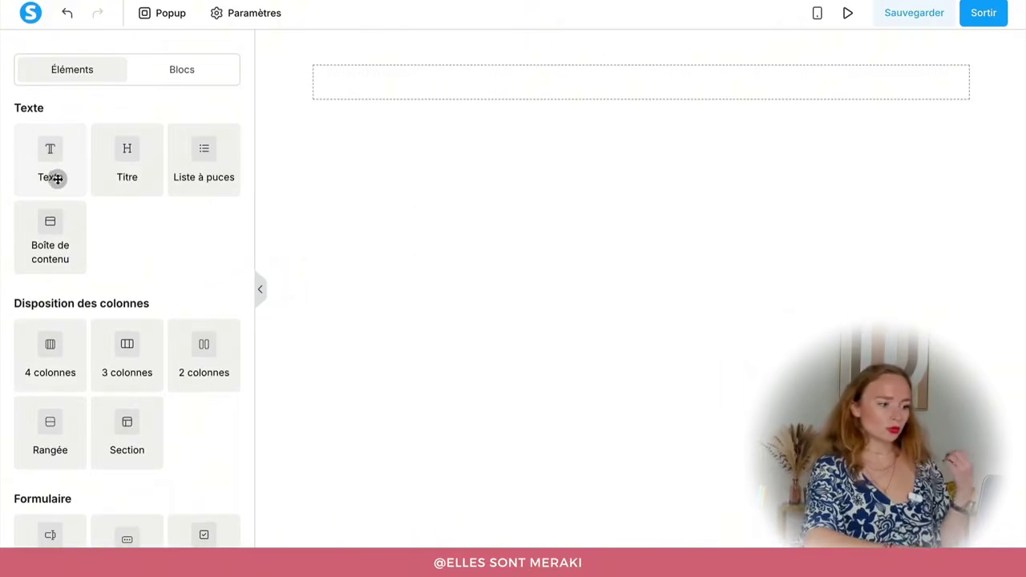
drag(57, 176, 474, 85)
triple_click(474, 85)
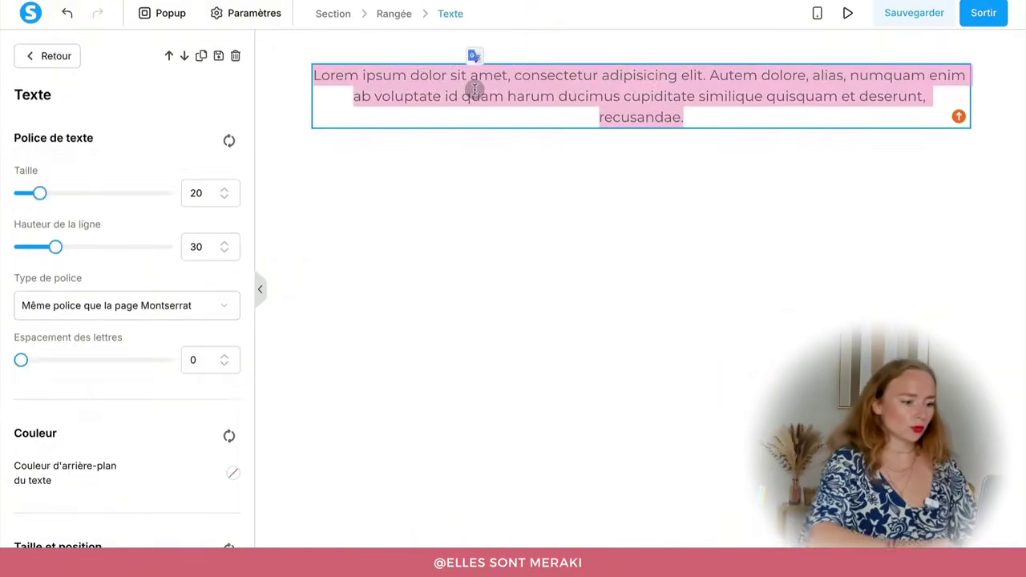
text(Réservez dès m)
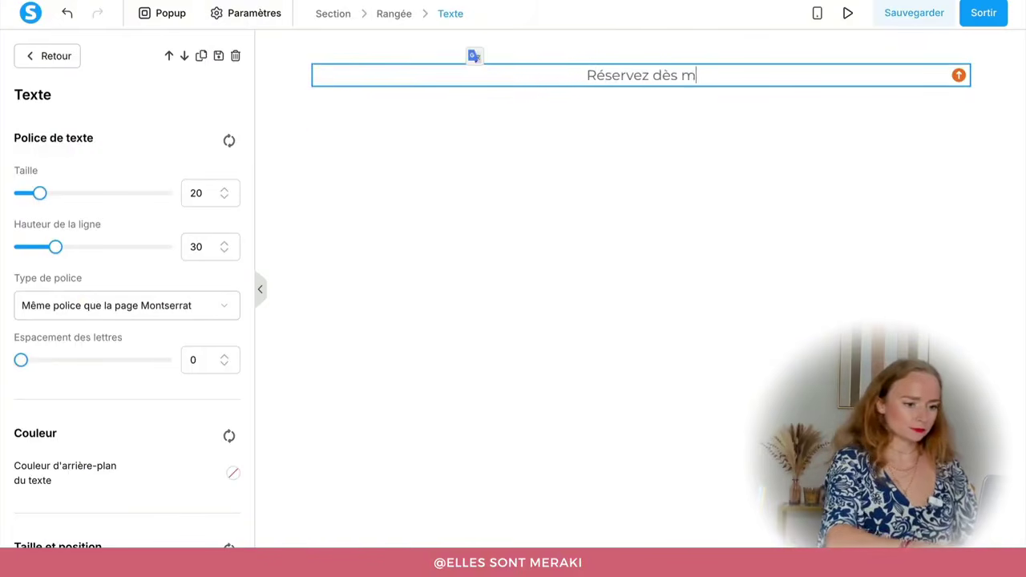
text(aintenant votre )
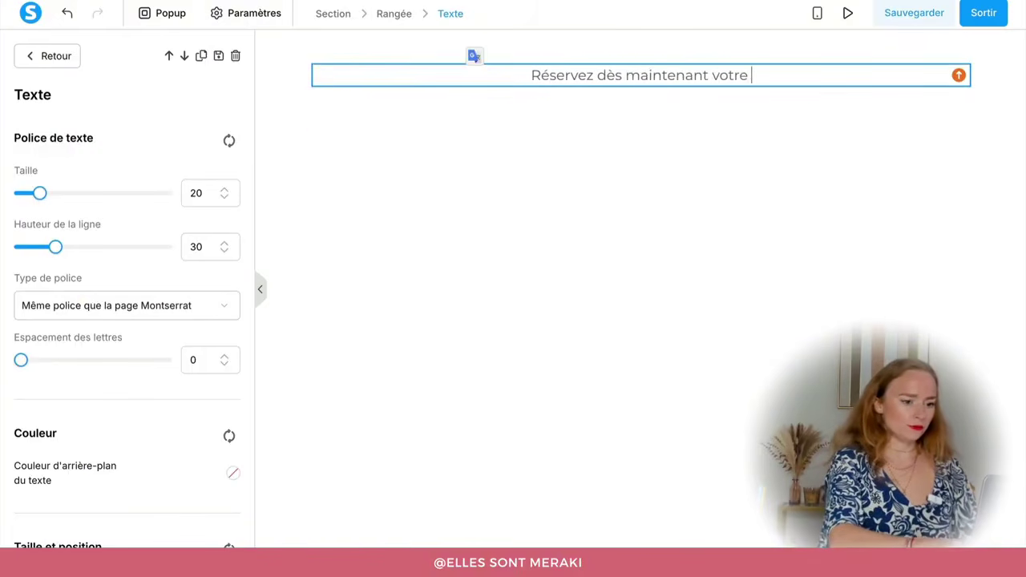
text(Coaching E)
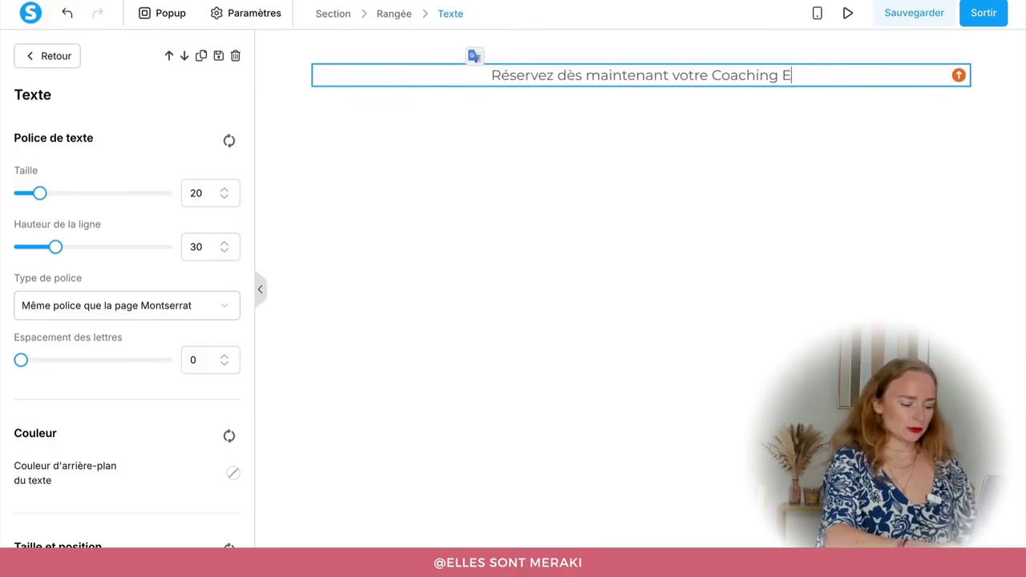
text(xpress Nutrit)
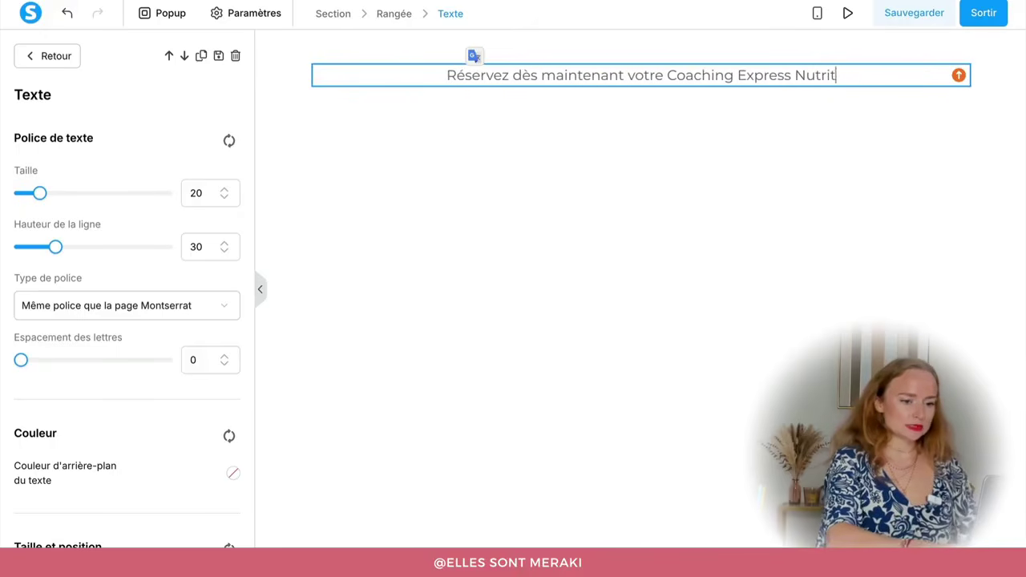
text(ion pour...)
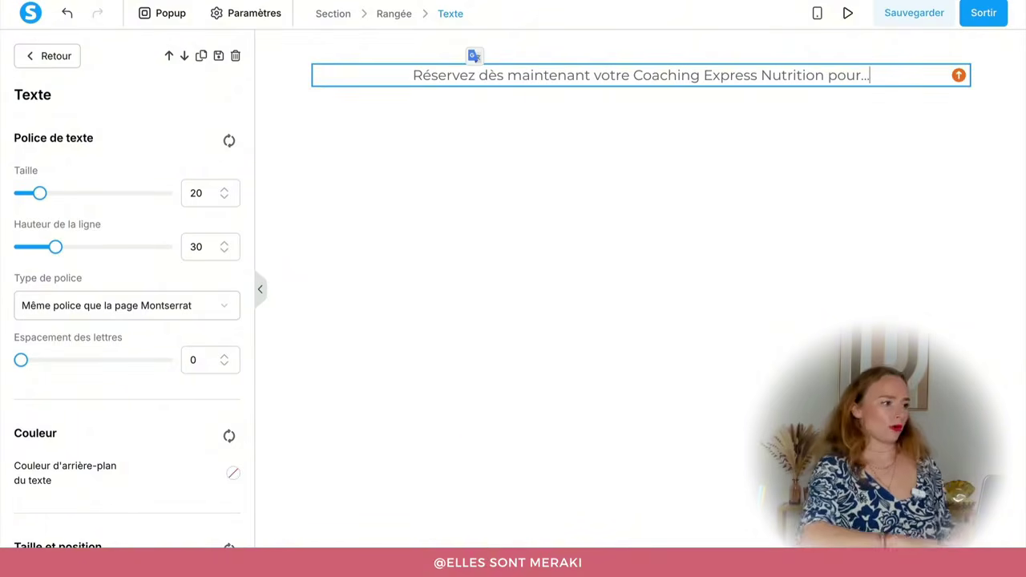
click(459, 185)
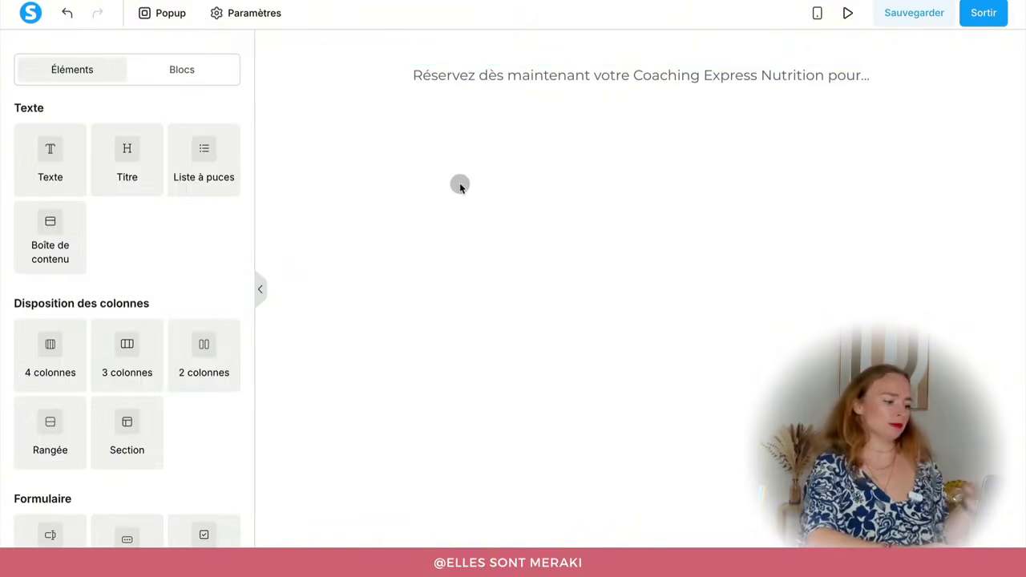
- Add a Calendrier payant element below the reservation text and review its settings
scroll(168, 264, down, 6)
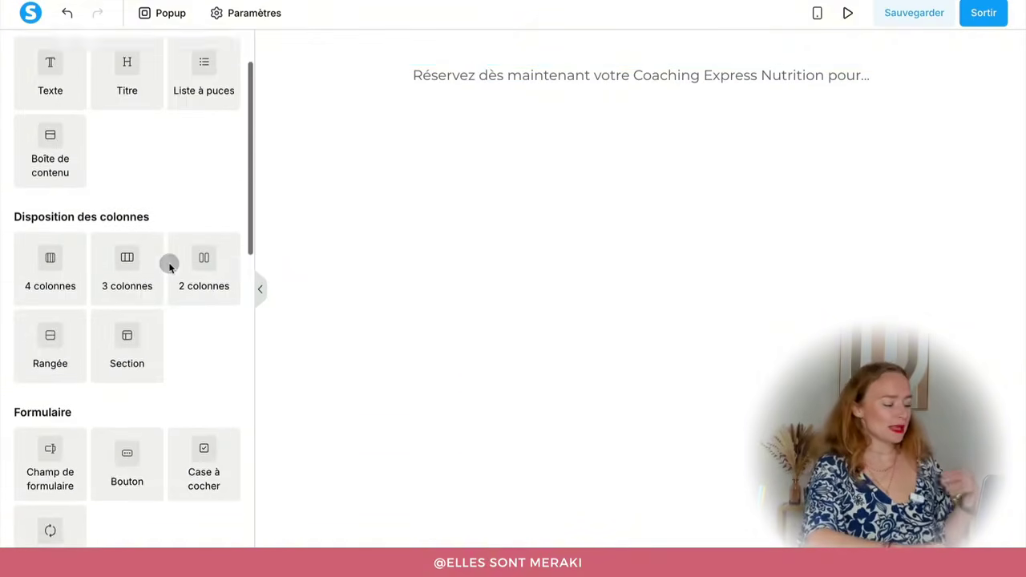
scroll(169, 267, down, 2)
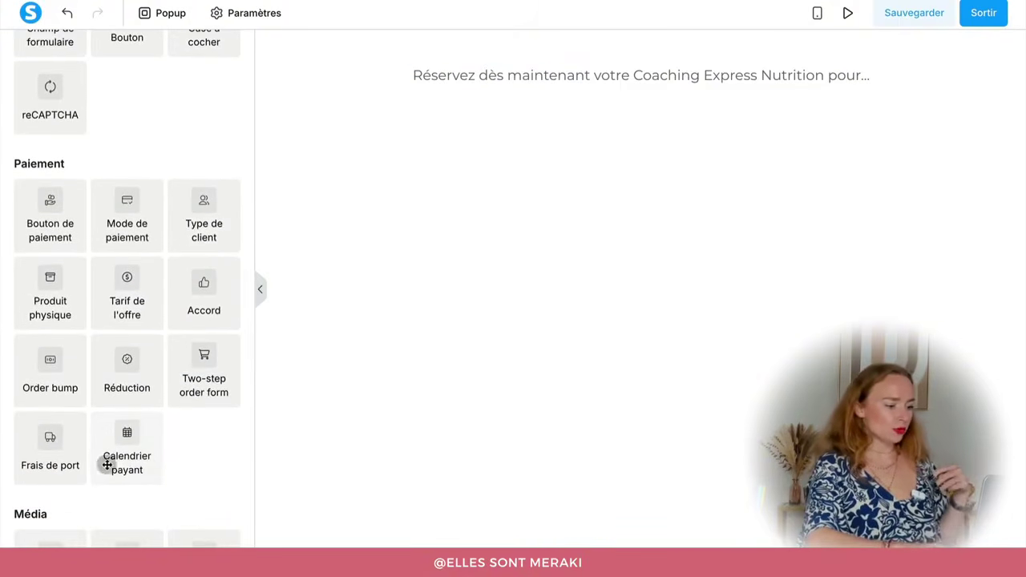
drag(129, 436, 611, 91)
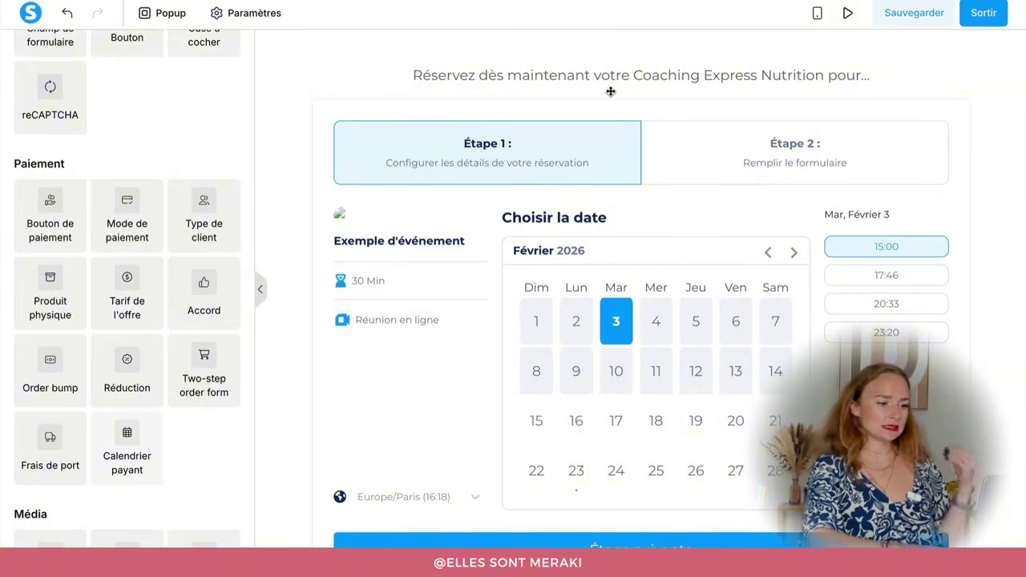
click(587, 197)
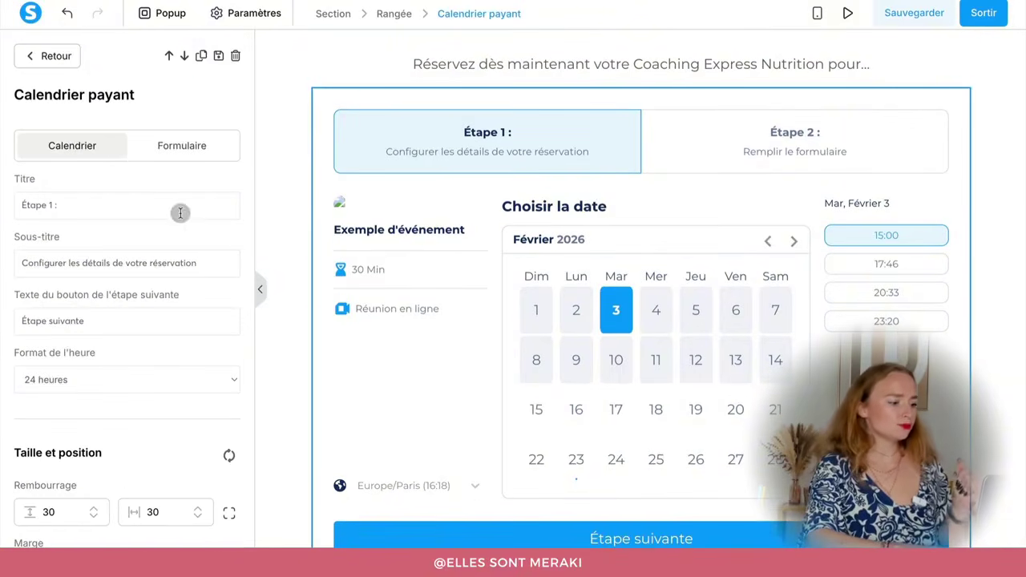
scroll(116, 356, down, 6)
scroll(116, 356, up, 6)
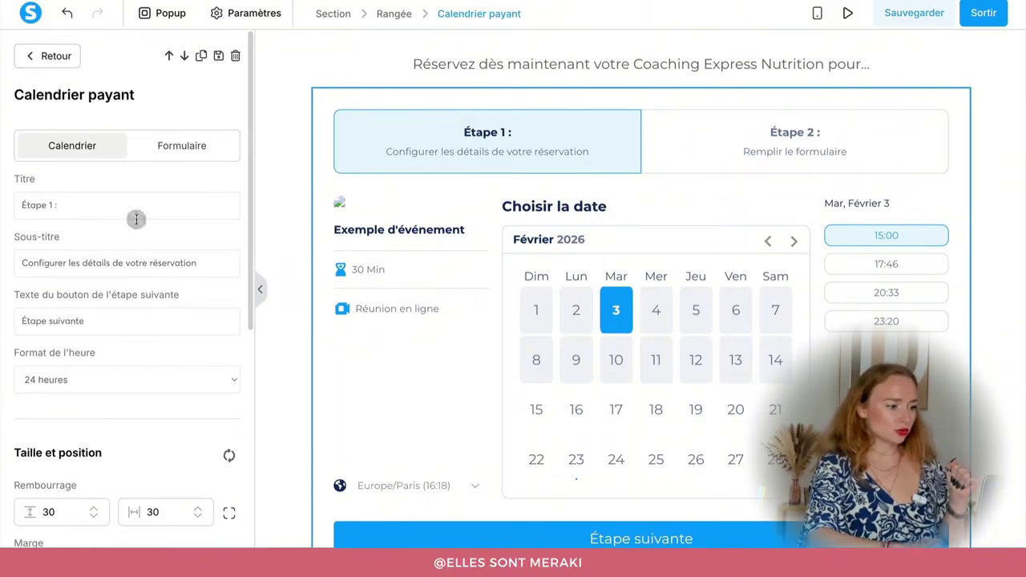
- Save the reservation page and exit the editor
click(586, 165)
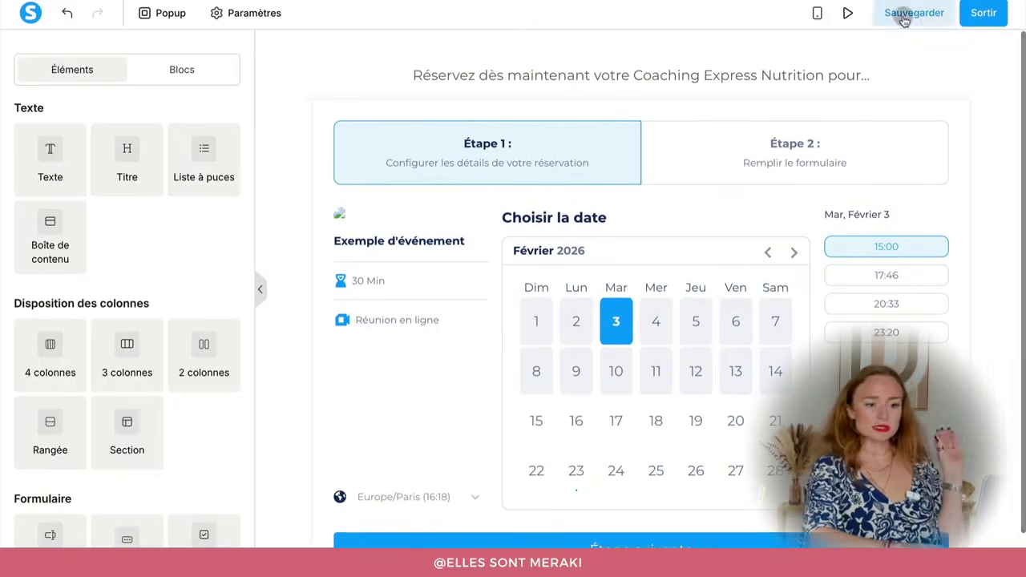
click(909, 13)
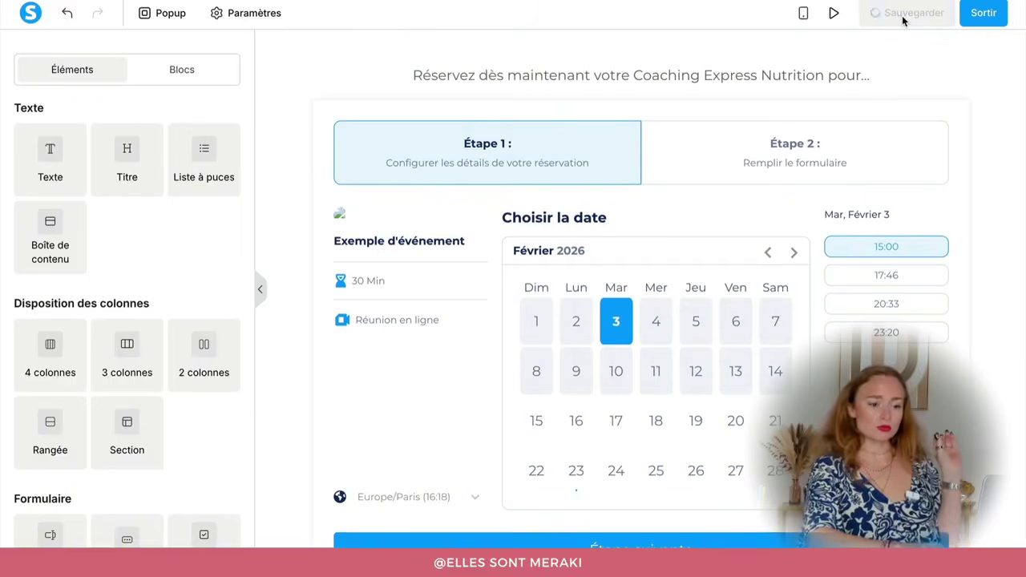
click(981, 14)
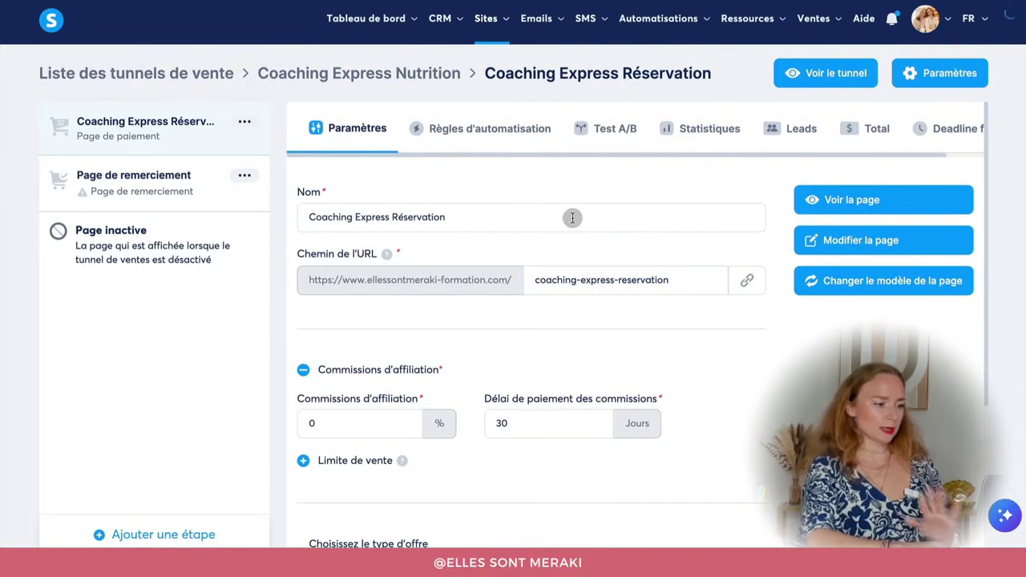
- Set the offer type to Produit numérique and start a new digital product named "Coaching Express Nutrition"
scroll(556, 269, down, 3)
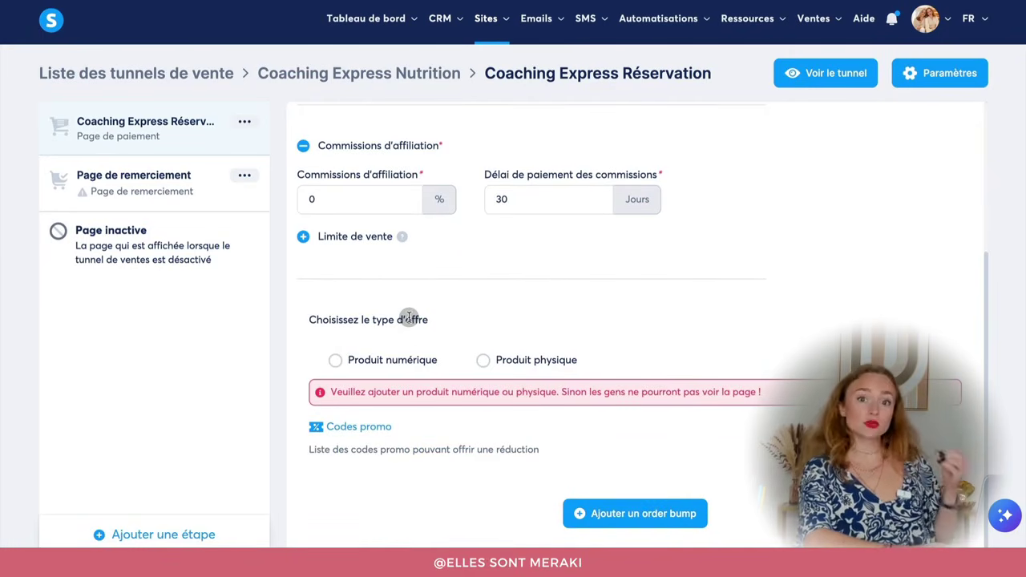
click(377, 363)
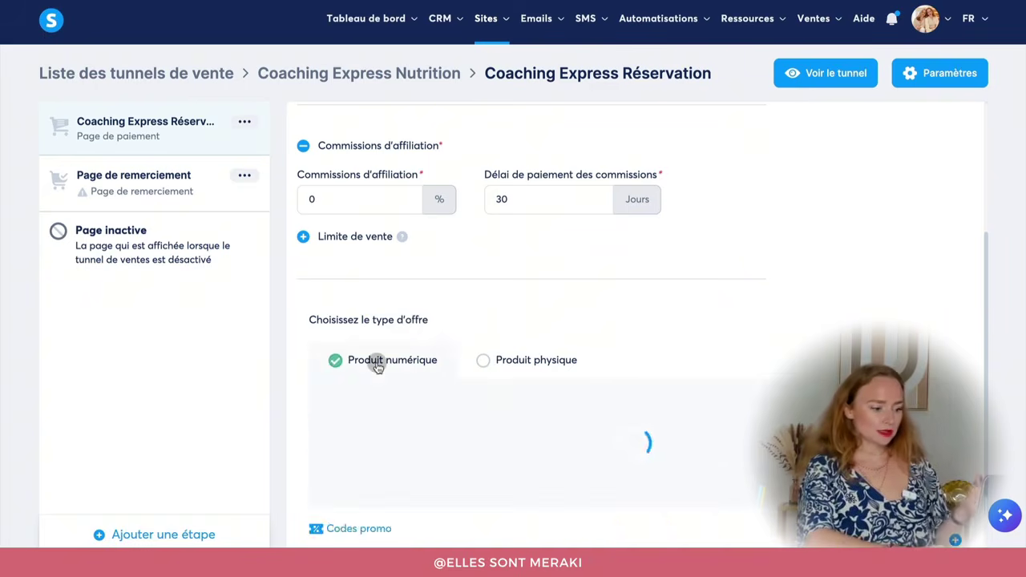
scroll(377, 366, down, 1)
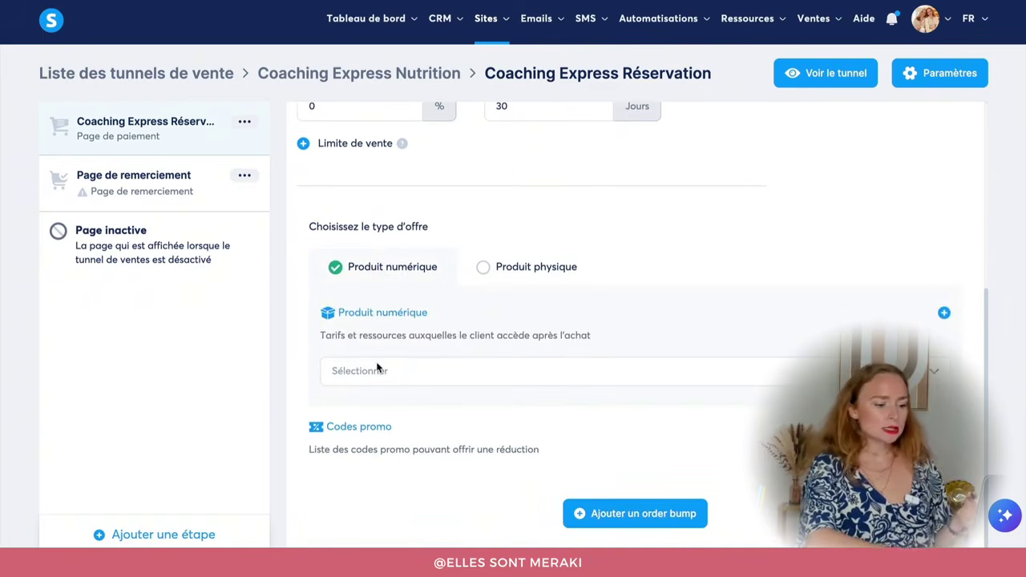
click(943, 315)
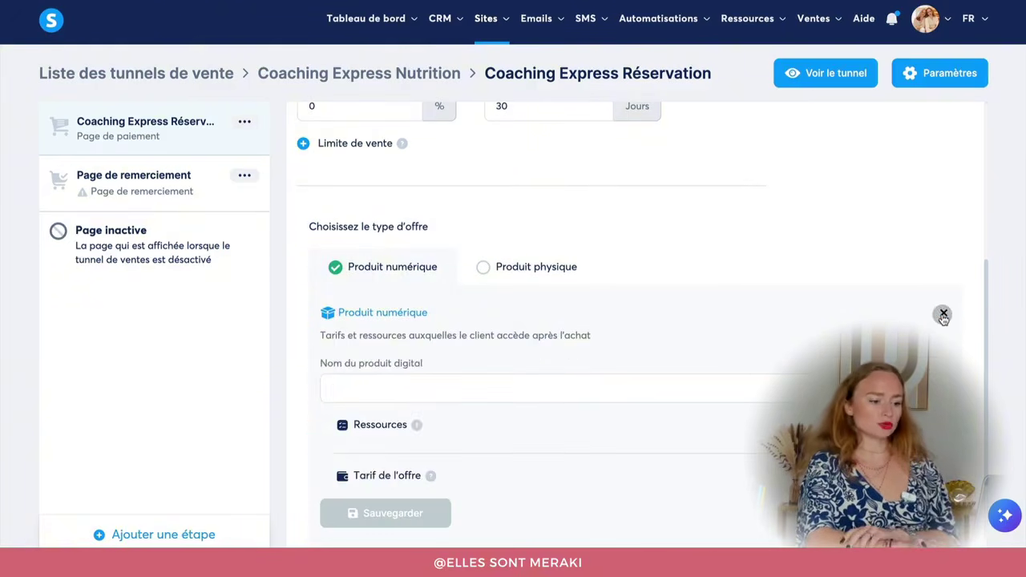
click(385, 392)
text(Coaching Express Nut)
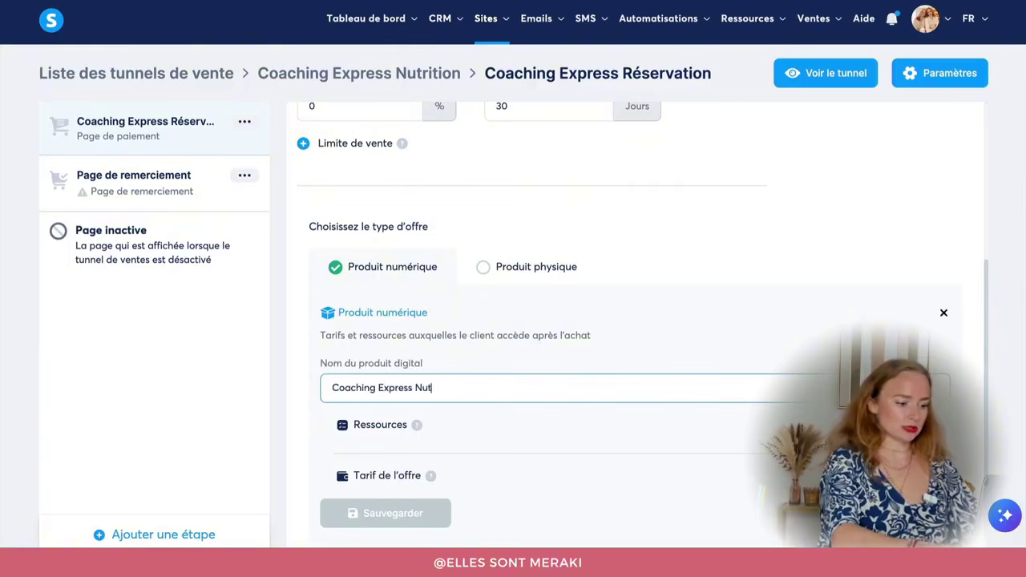
text(rition)
- Add an Événement du calendrier resource to the digital product and select the "Coaching express Nutrition" event
scroll(944, 321, down, 1)
click(944, 321)
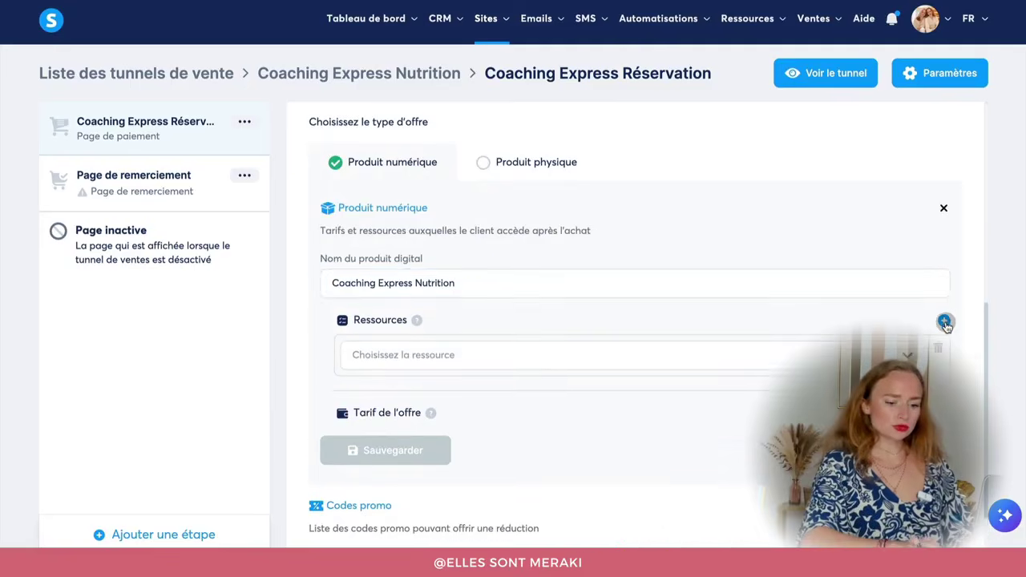
scroll(945, 322, down, 1)
click(586, 297)
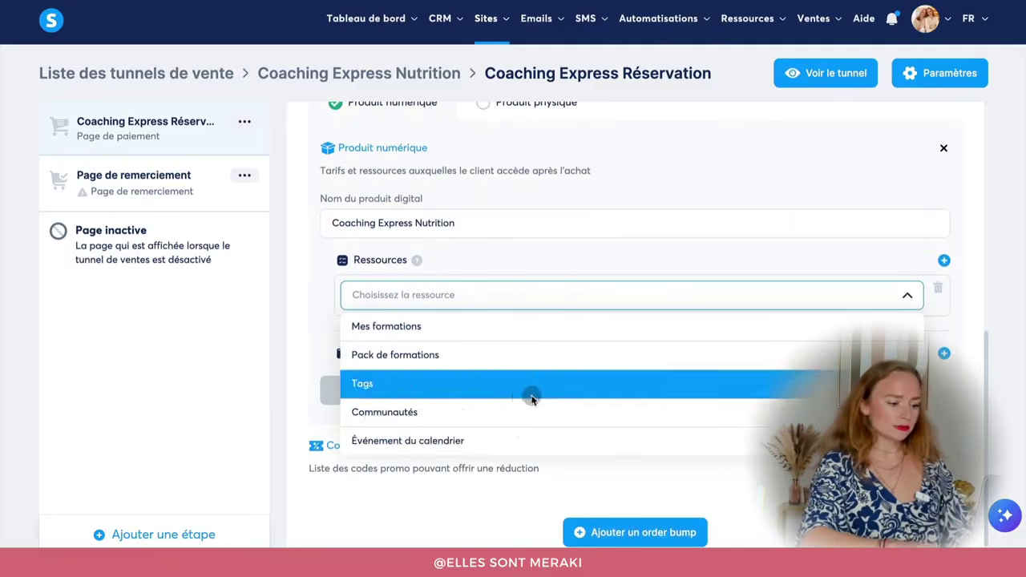
click(510, 434)
click(422, 332)
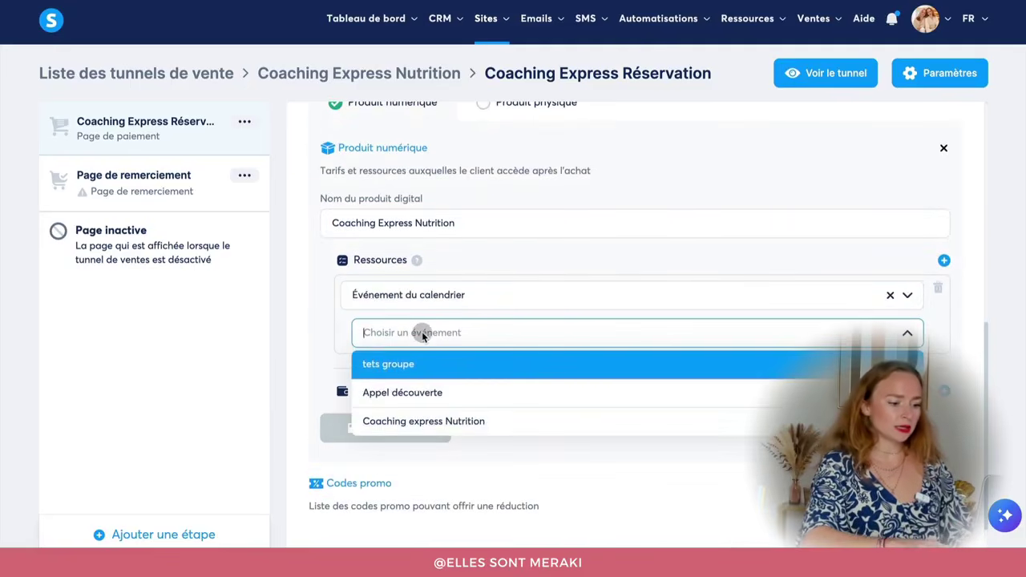
click(438, 425)
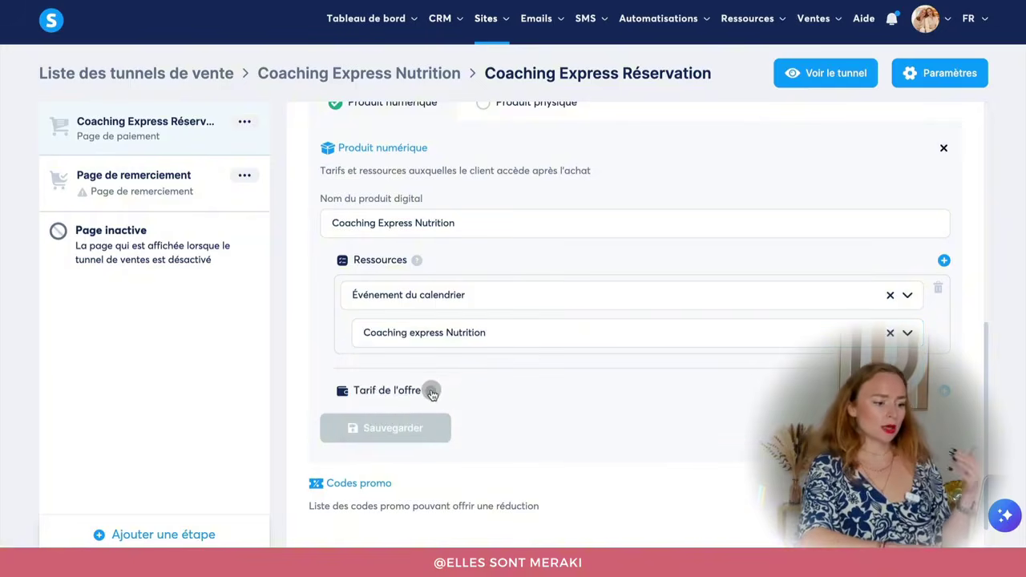
- Start a new price plan for the offer and set its payment-page product name to "Coaching Express 30 minutes"
click(944, 391)
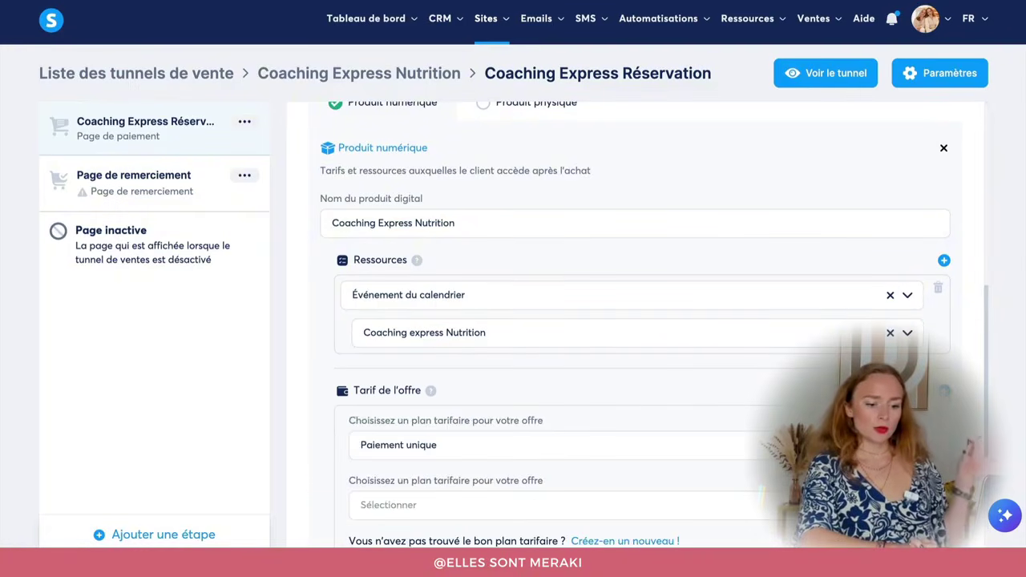
scroll(690, 404, down, 1)
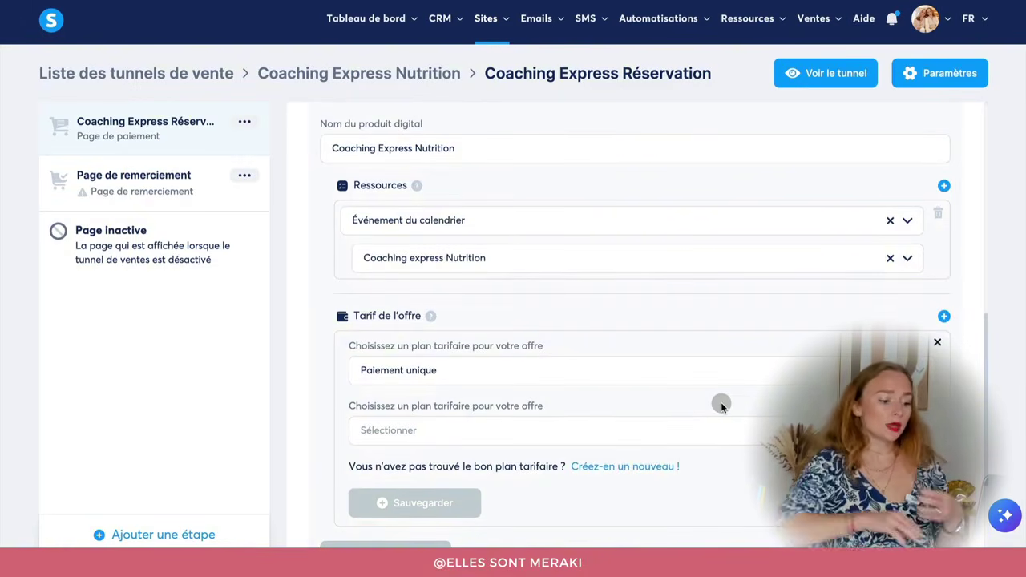
click(609, 468)
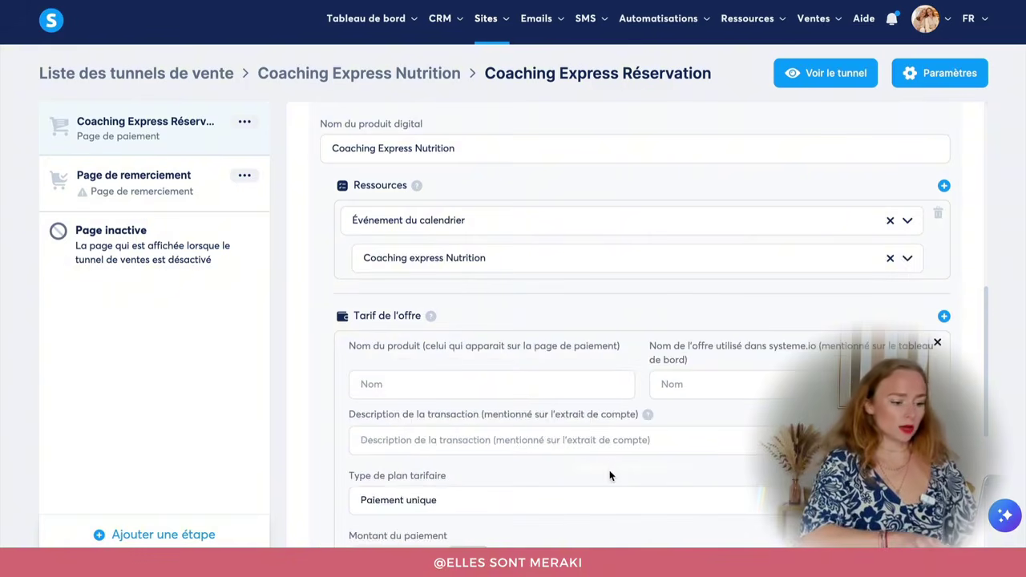
scroll(609, 475, down, 3)
click(429, 245)
text(Coaching Express 30 minutes)
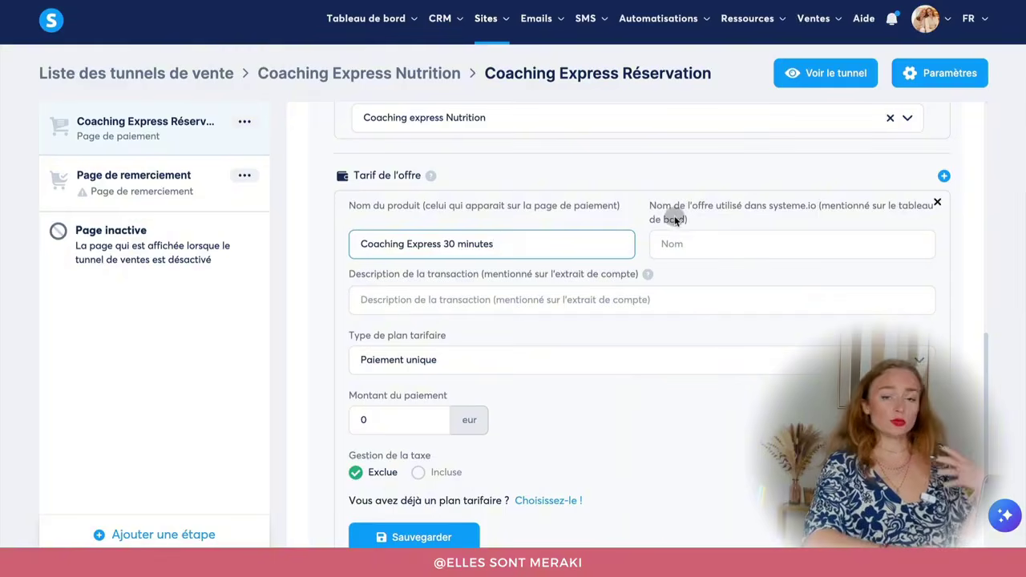
- Copy the product name "Coaching Express 30 minutes" into the price plan's internal offer name
double_click(592, 244)
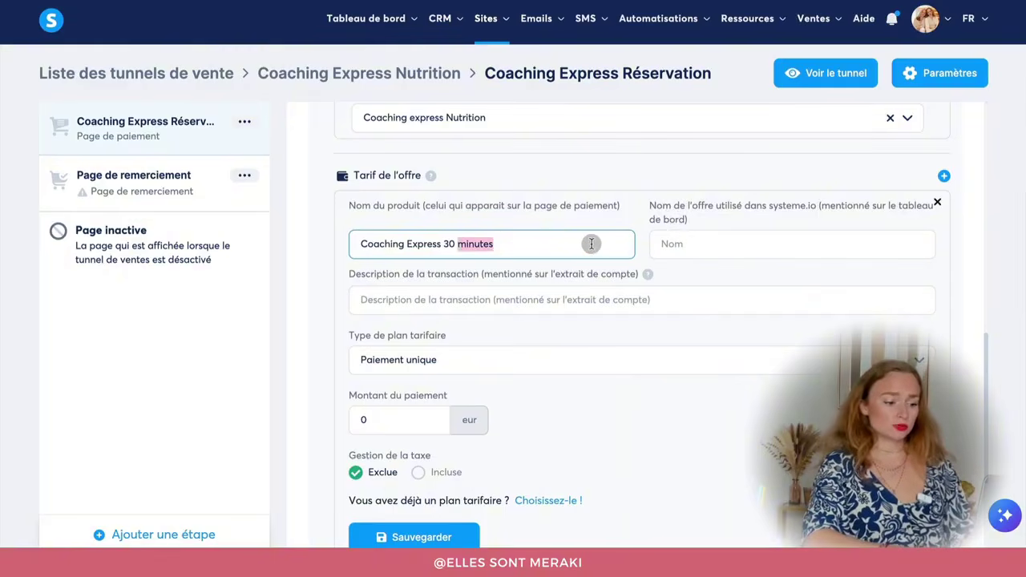
key(ctrl+a)
key(ctrl+c)
click(710, 244)
key(ctrl+v)
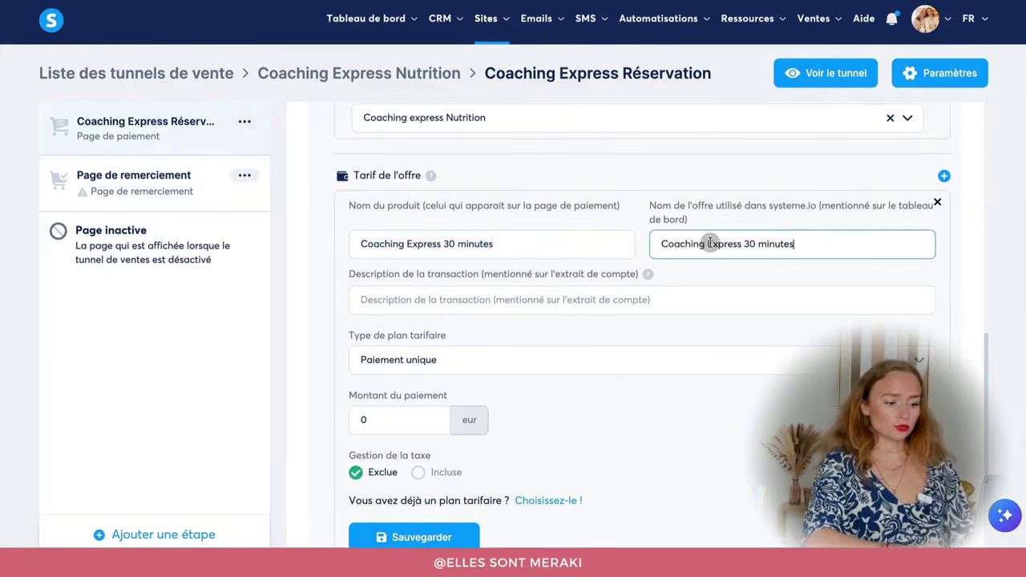
- Set the price plan's transaction description to "Coaching Nutrition" and choose Paiement unique as its plan type
click(599, 291)
text(Coaching Nutrition)
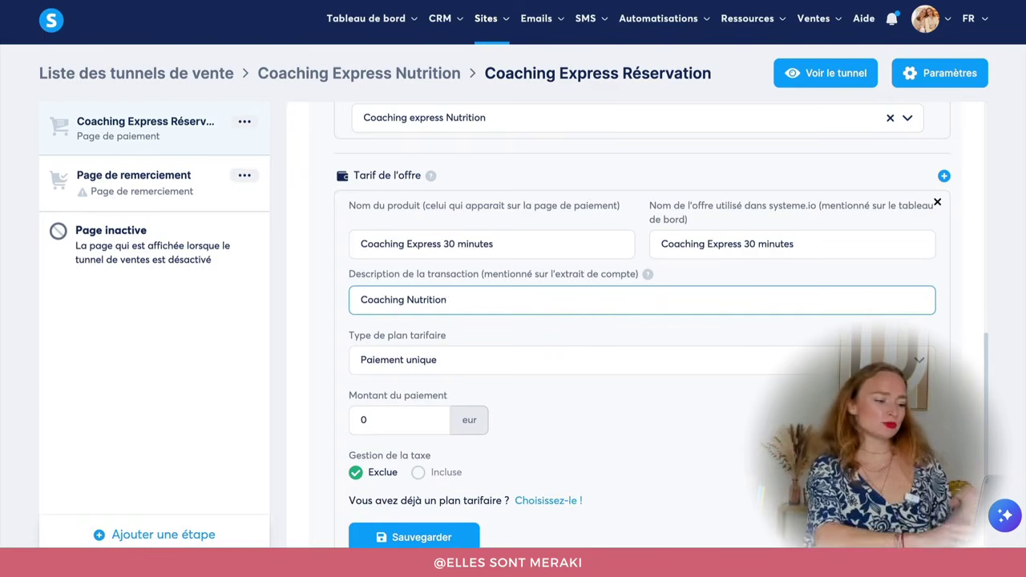
scroll(508, 291, down, 1)
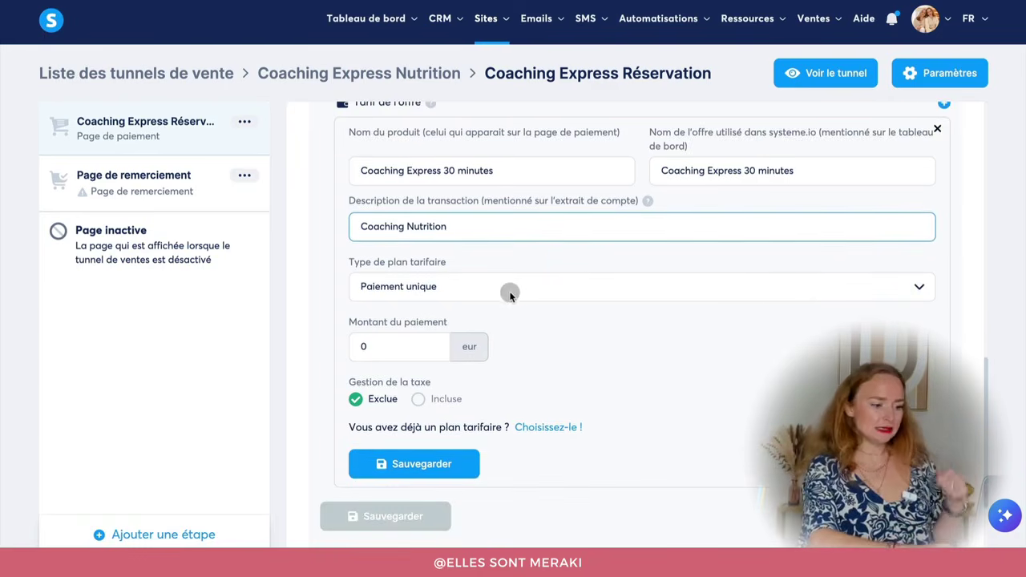
click(512, 295)
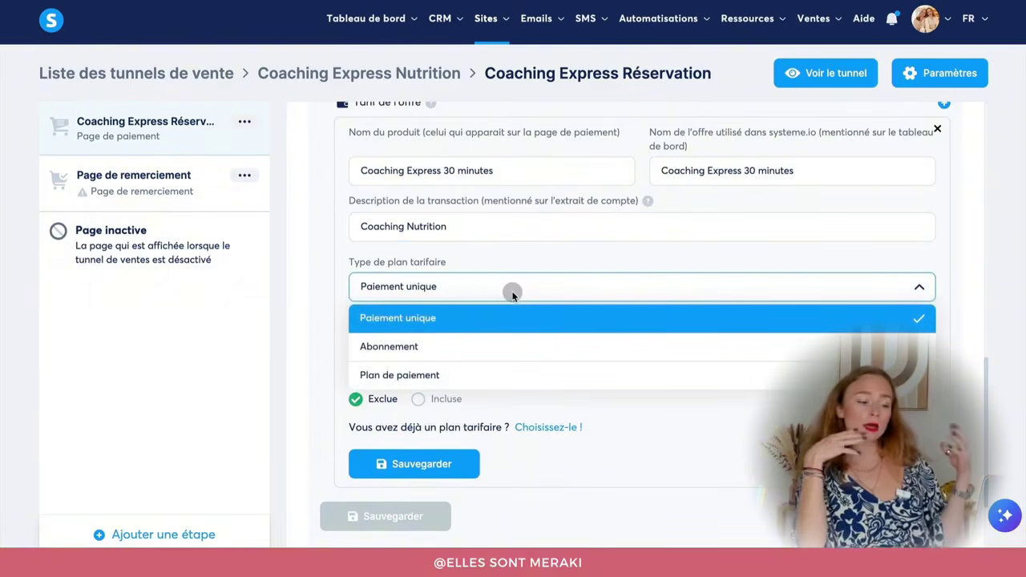
click(510, 310)
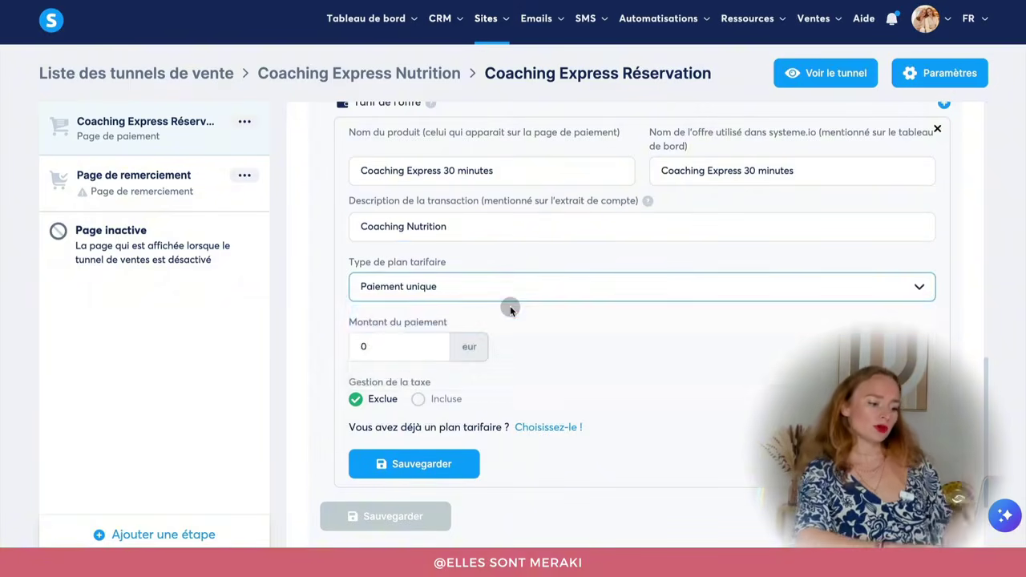
- Price the plan at 97 eur with tax set to Incluse, and save the plan and the digital product
click(422, 398)
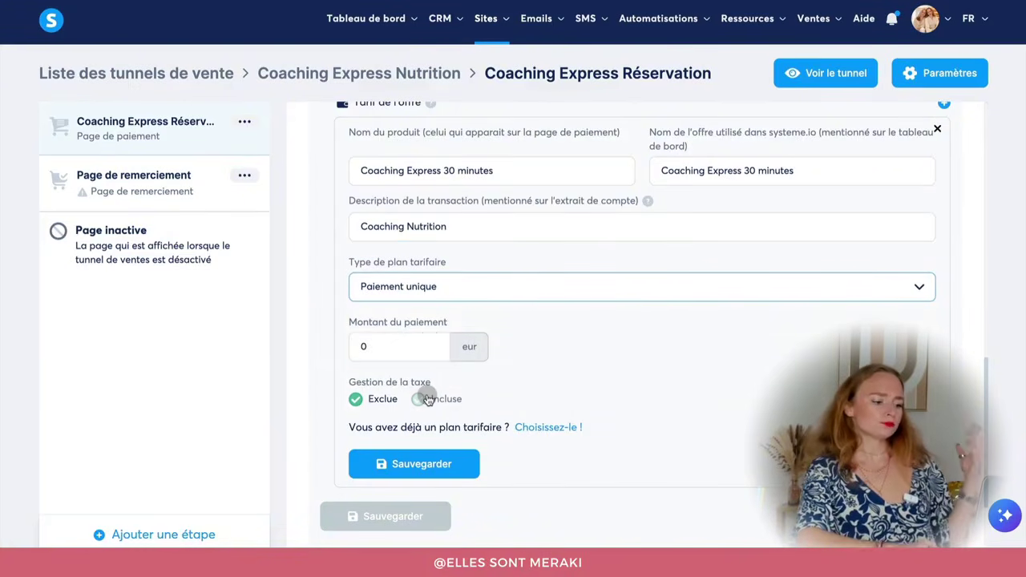
double_click(405, 338)
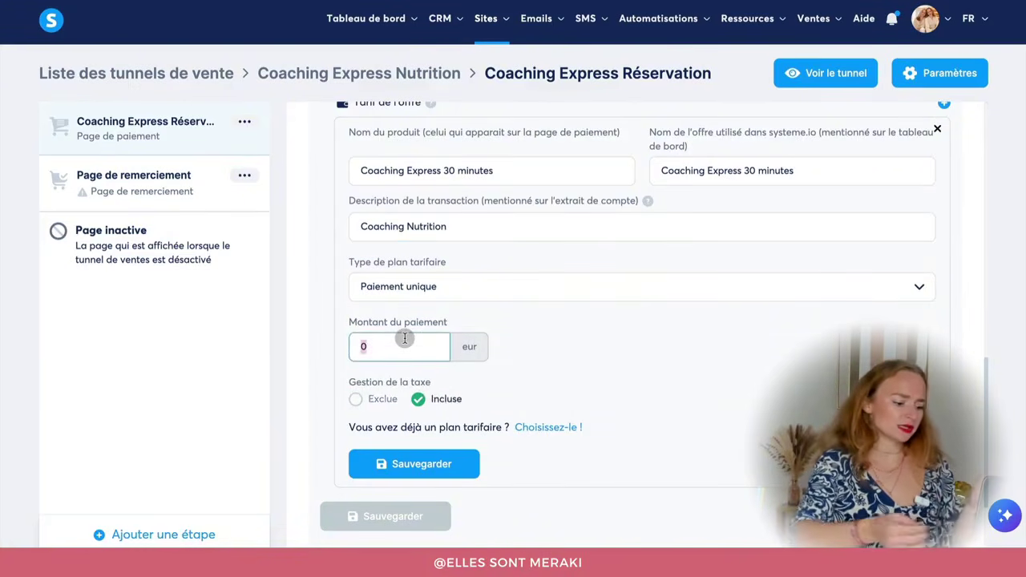
text(97)
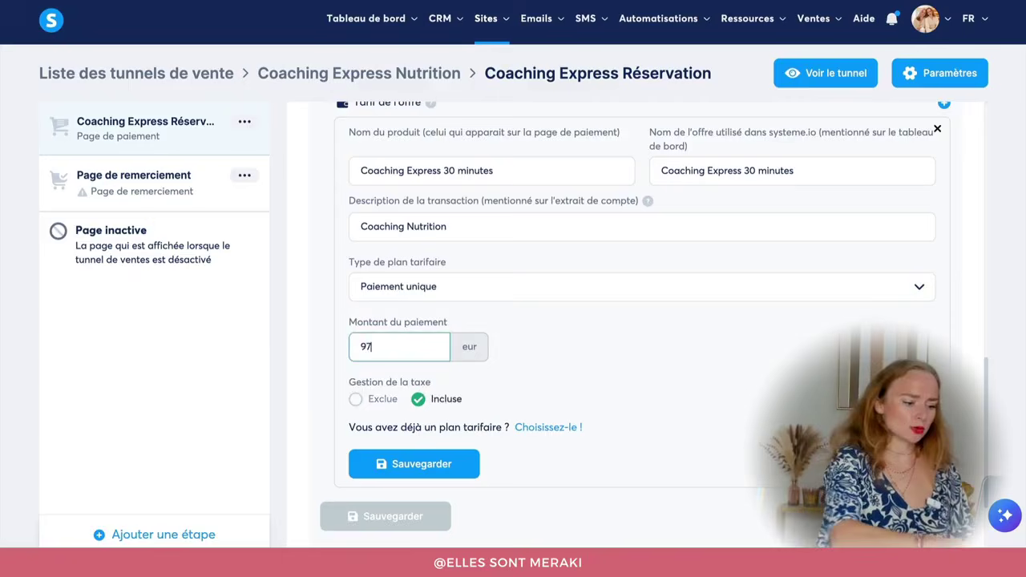
click(632, 338)
click(462, 458)
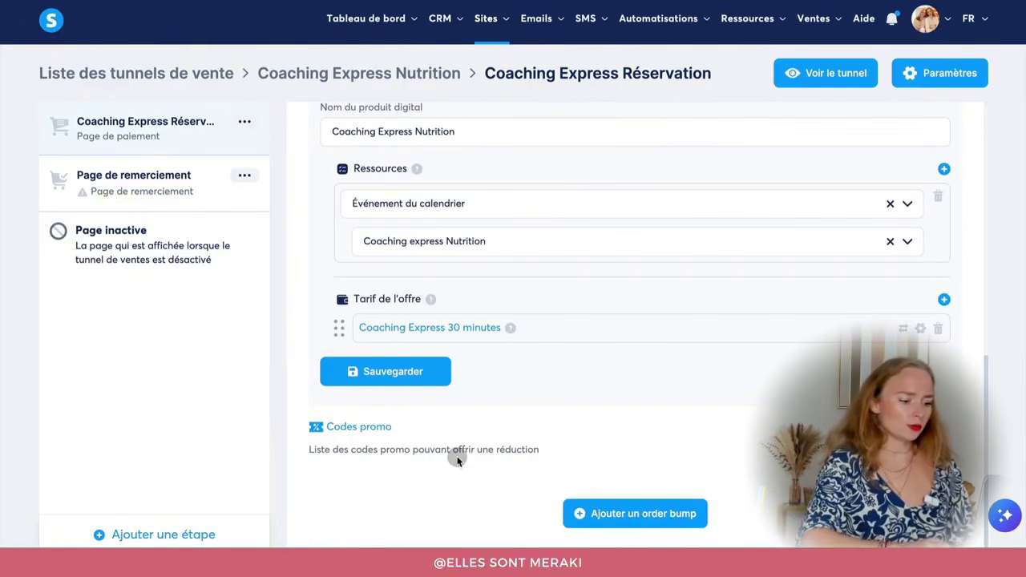
click(401, 377)
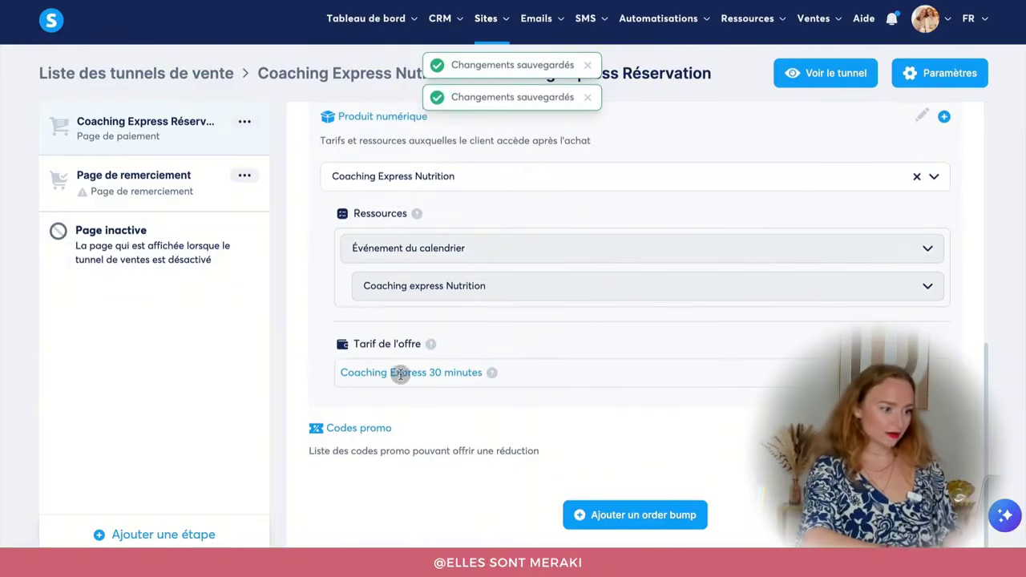
- Open the Coaching Express Réservation page for editing and select its Calendrier payant element
scroll(416, 396, up, 5)
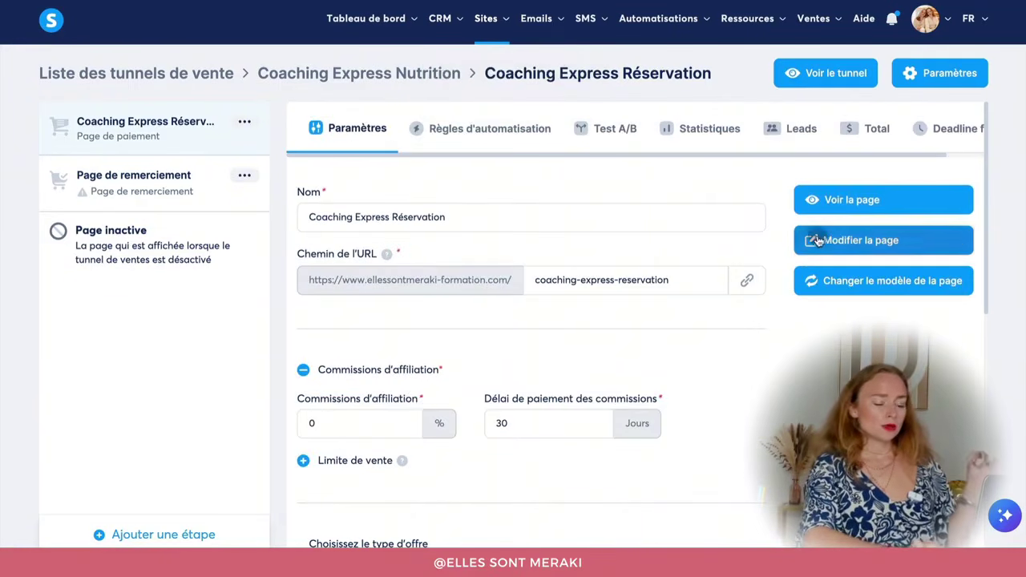
click(817, 242)
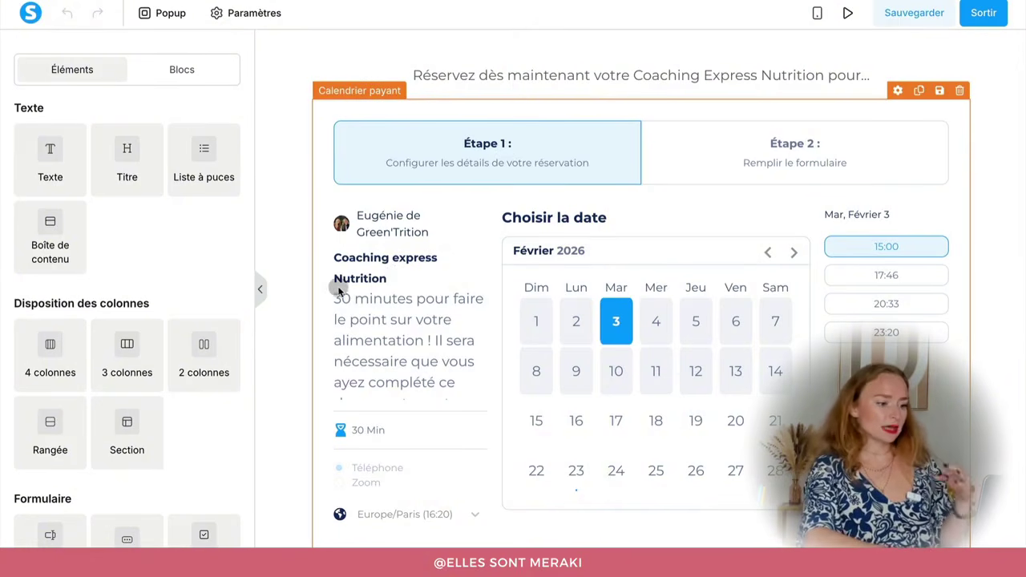
click(643, 287)
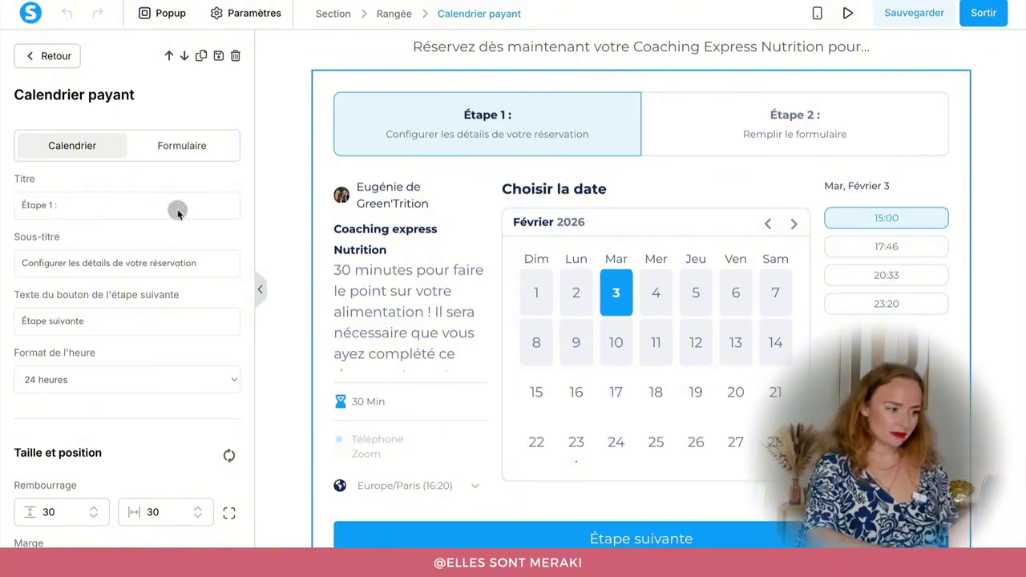
- Set the paid calendar's Étape 1 subtitle to "Sélectionnez votre créneau favoris"
triple_click(124, 258)
text(Ché)
key(BackSpace)
key(BackSpace)
key(BackSpace)
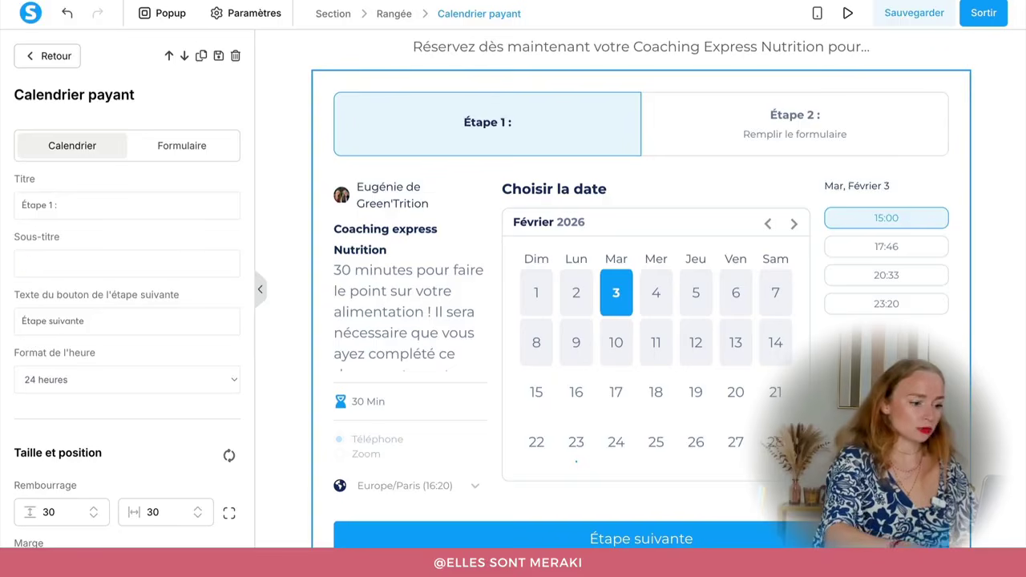
text(Sélectionnez votre cré)
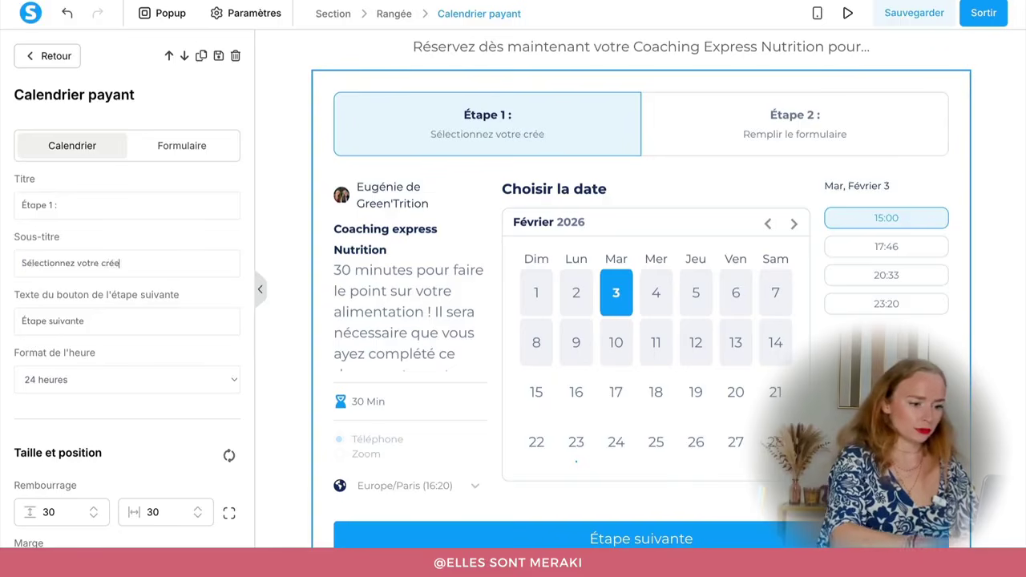
text(neau favo)
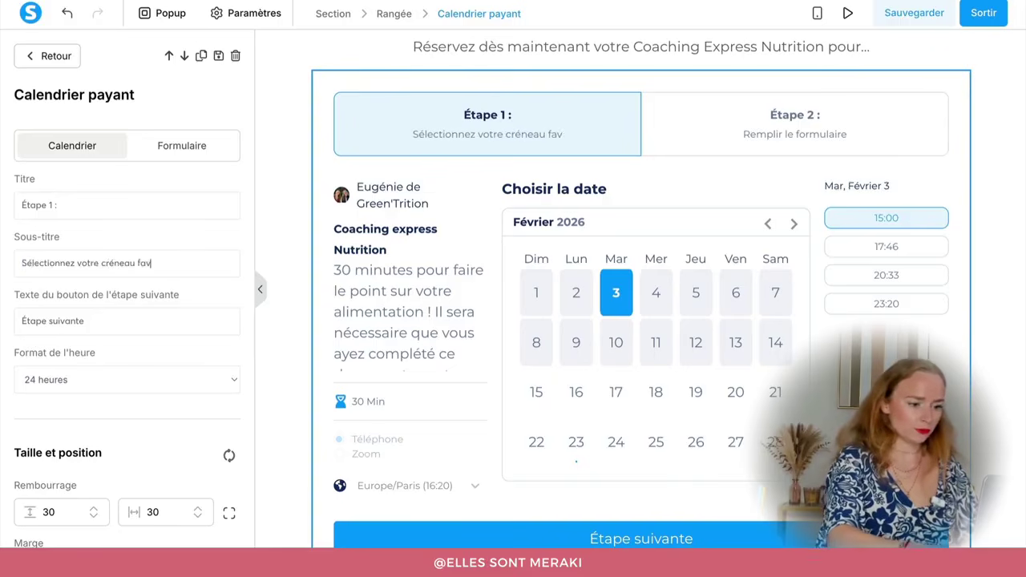
key(BackSpace)
text(oris)
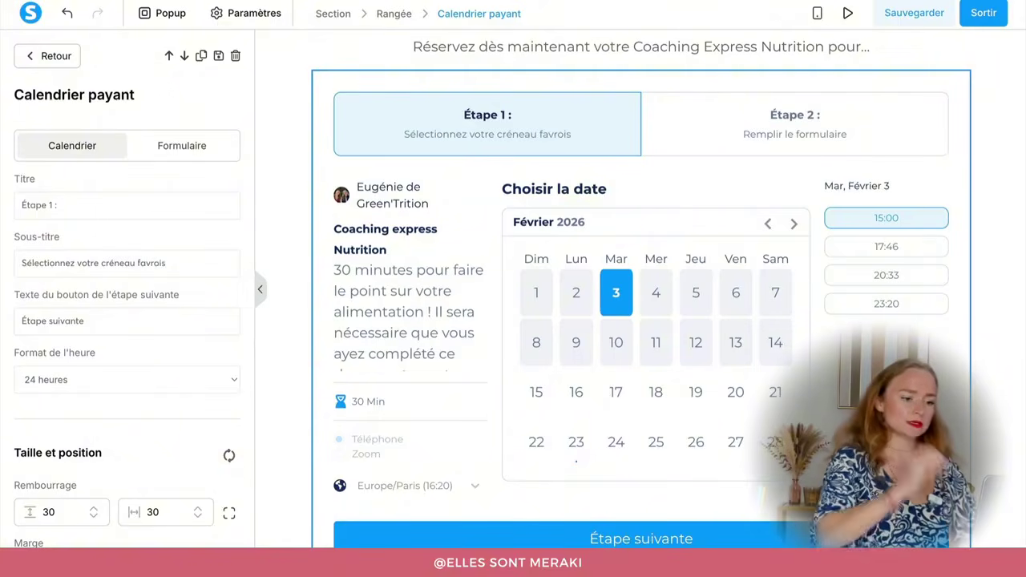
scroll(124, 379, down, 2)
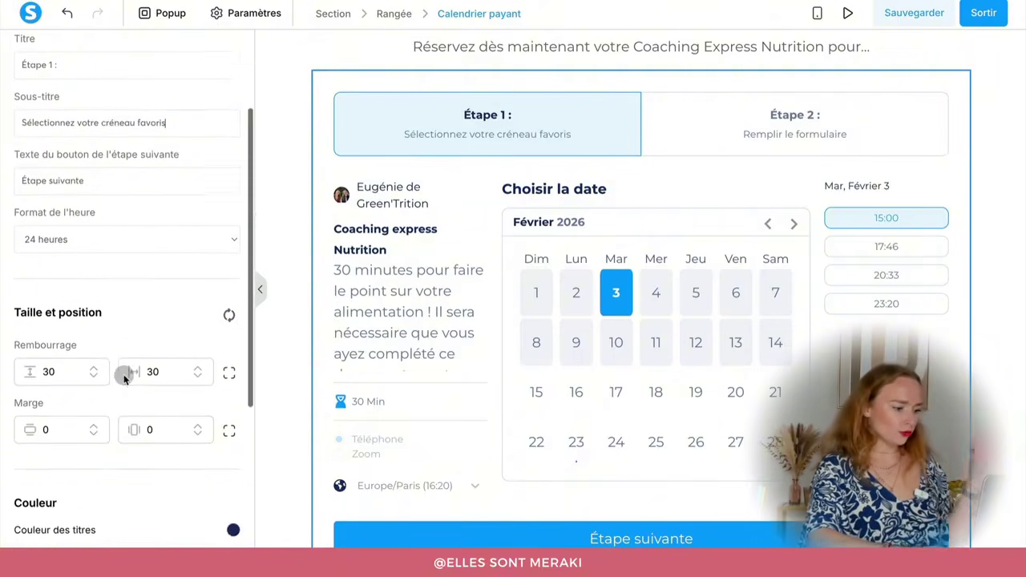
scroll(124, 378, down, 5)
scroll(123, 374, up, 7)
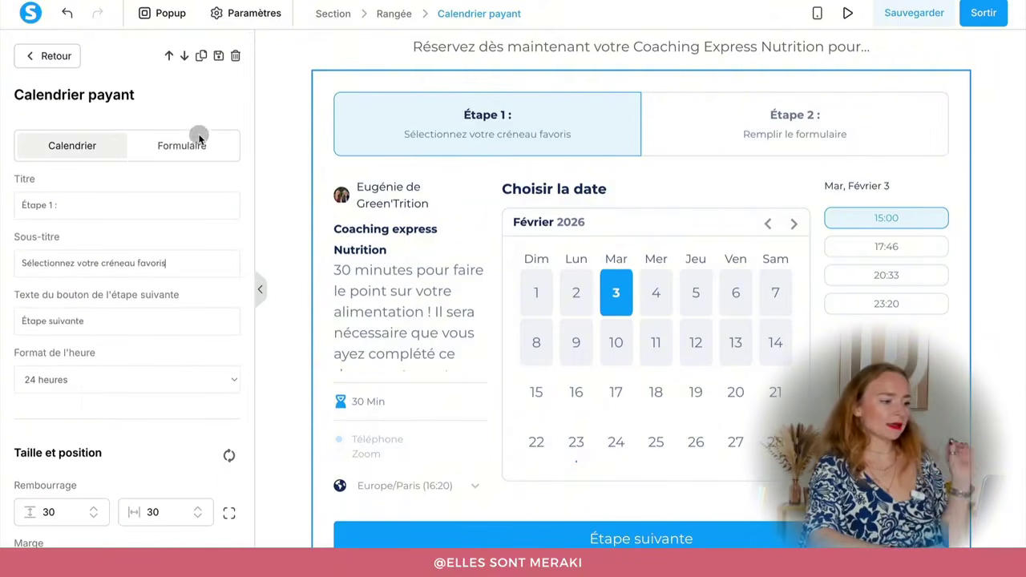
- Show the paid calendar's Étape 2 form and delete its "Titre" heading and "Saisissez vos coordonnées" text
click(195, 148)
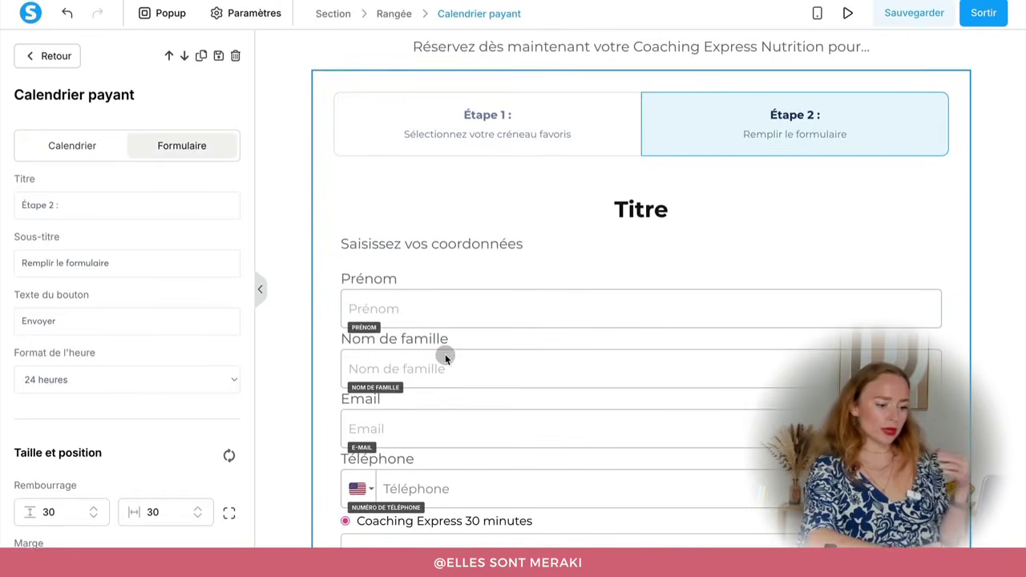
click(446, 355)
scroll(447, 358, down, 2)
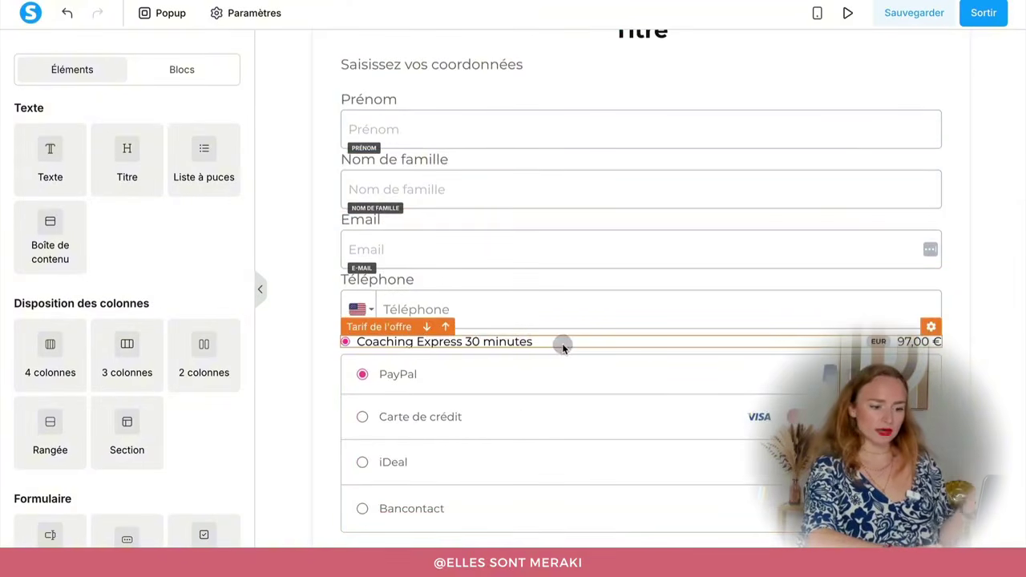
scroll(562, 343, up, 2)
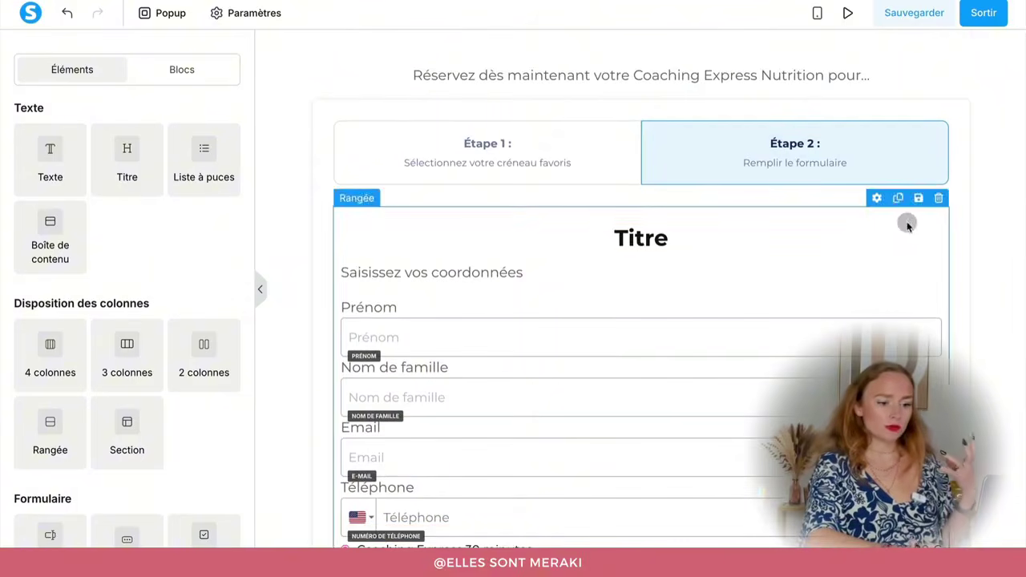
click(932, 215)
key(Return)
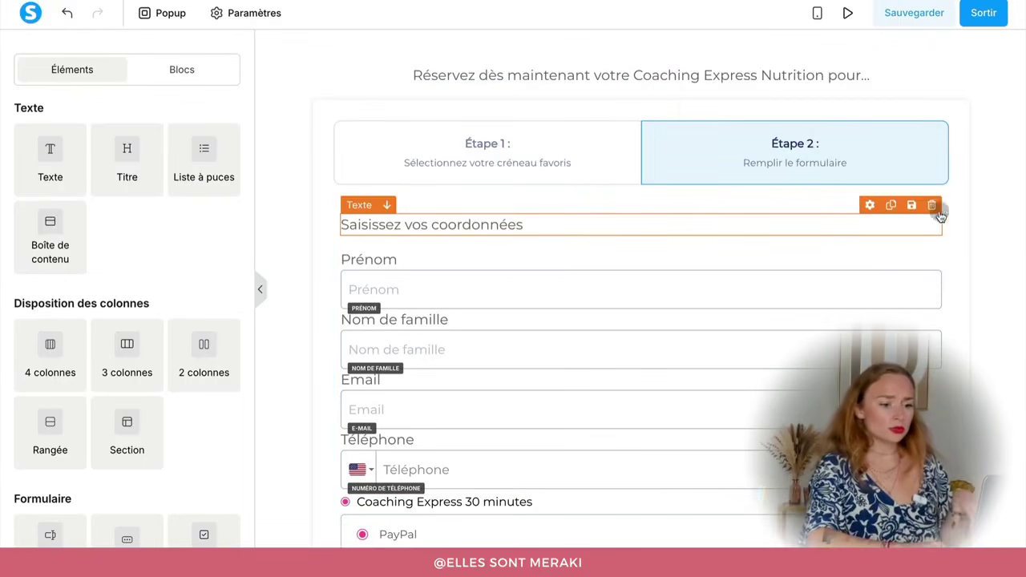
click(934, 208)
key(Return)
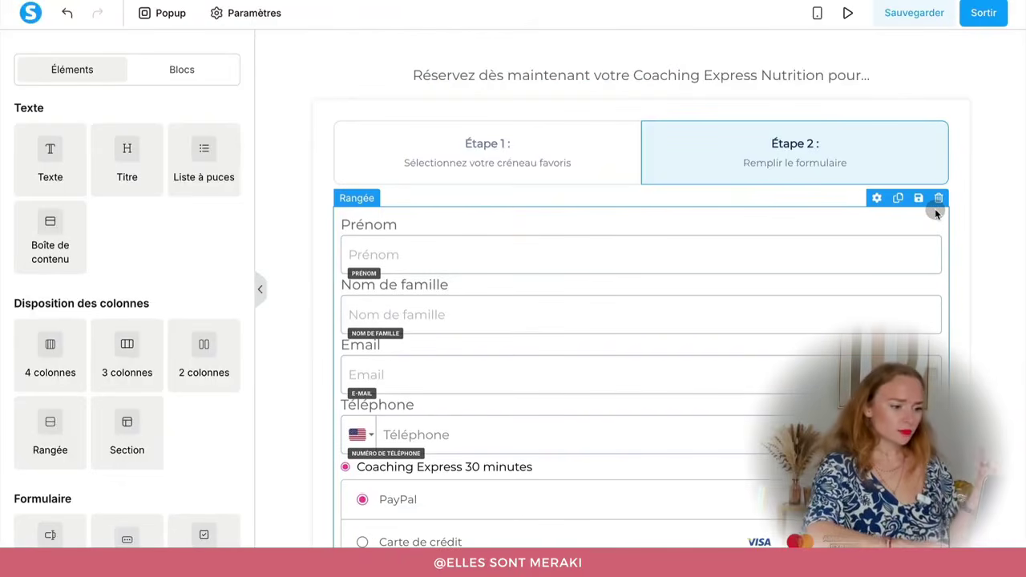
- Add a form field between Nom de famille and Email and set its data type to Ville
scroll(459, 223, down, 1)
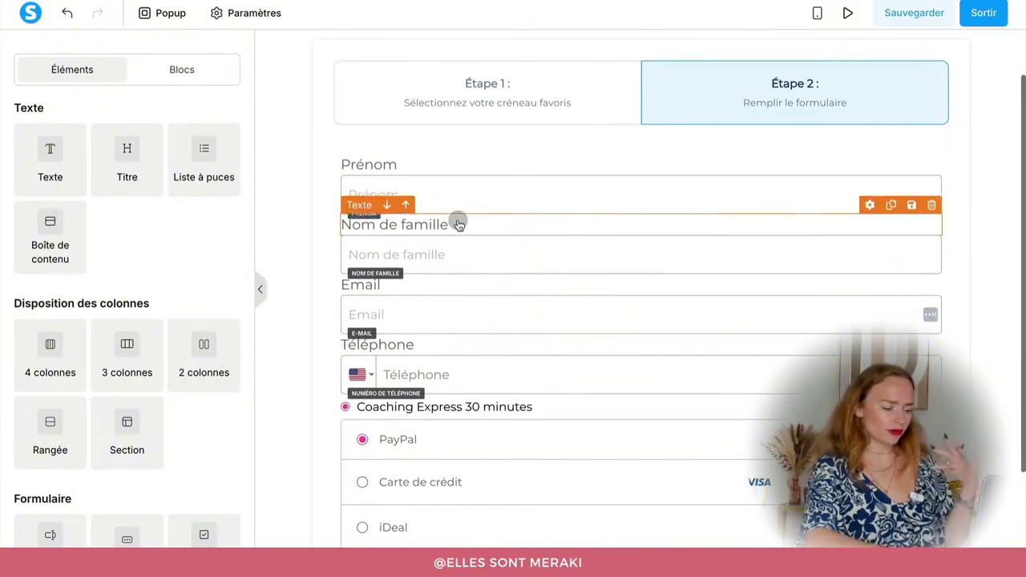
scroll(423, 305, down, 1)
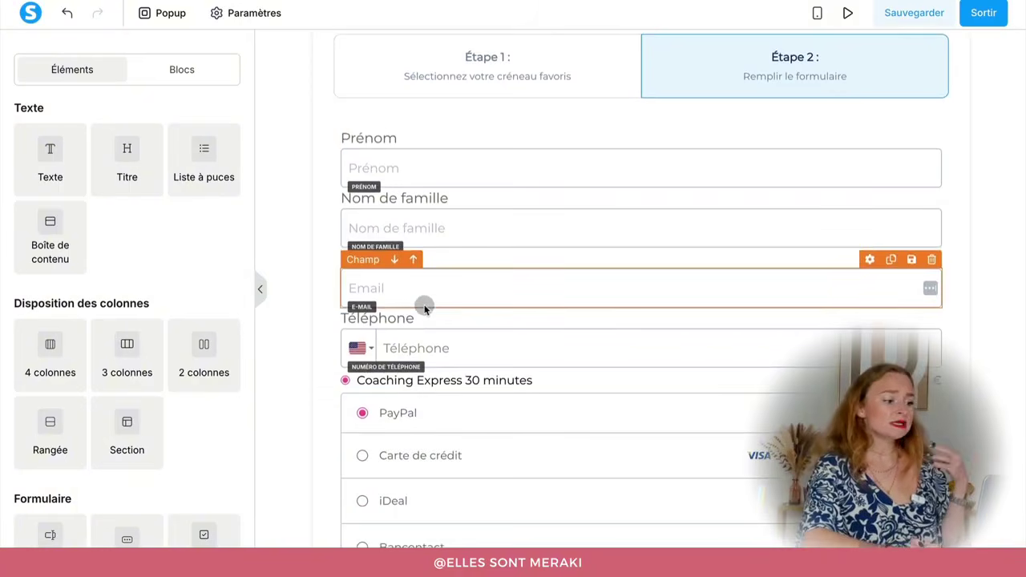
scroll(121, 380, down, 3)
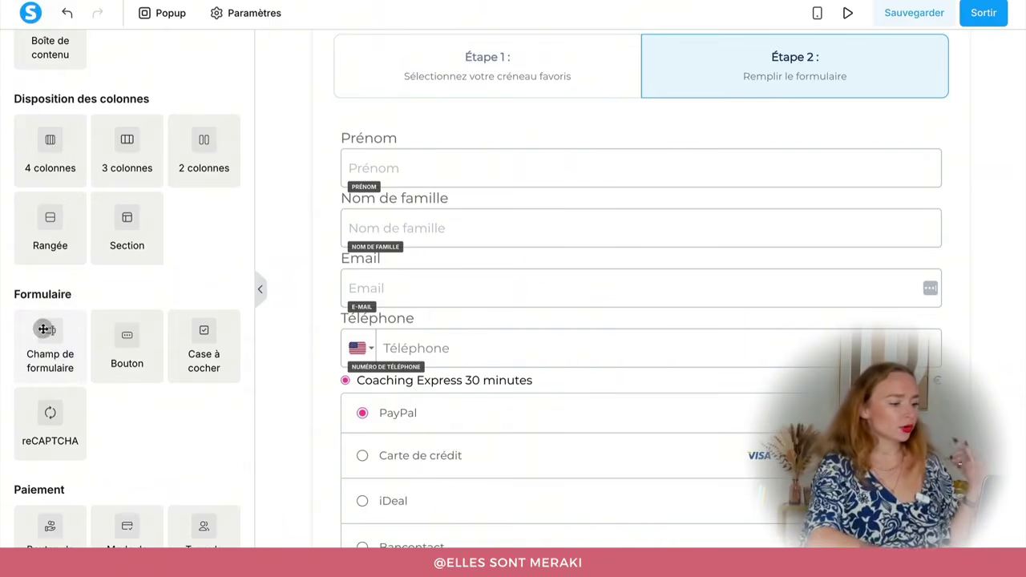
drag(44, 329, 469, 251)
click(464, 287)
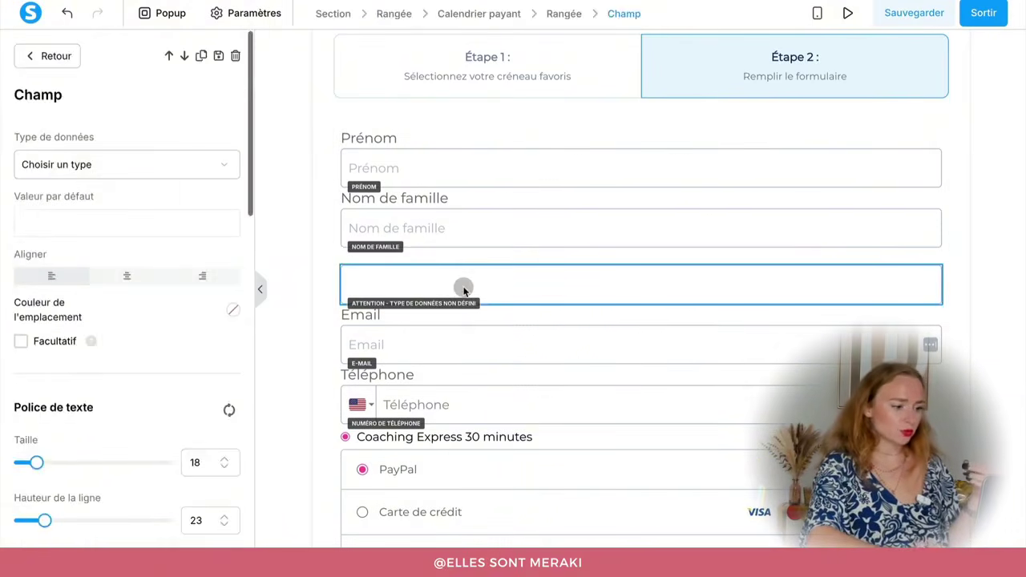
click(127, 163)
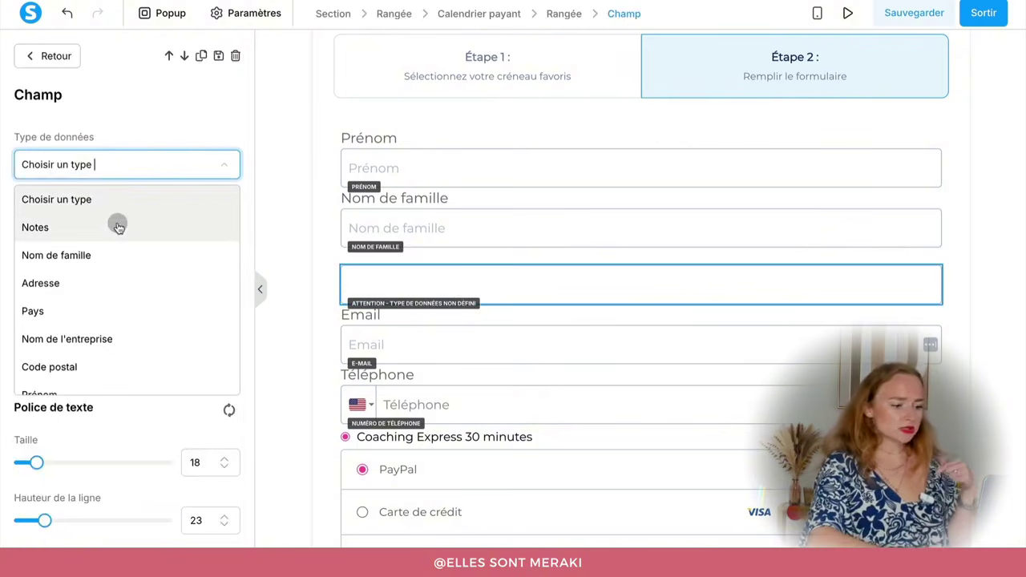
scroll(111, 249, down, 1)
scroll(111, 250, down, 4)
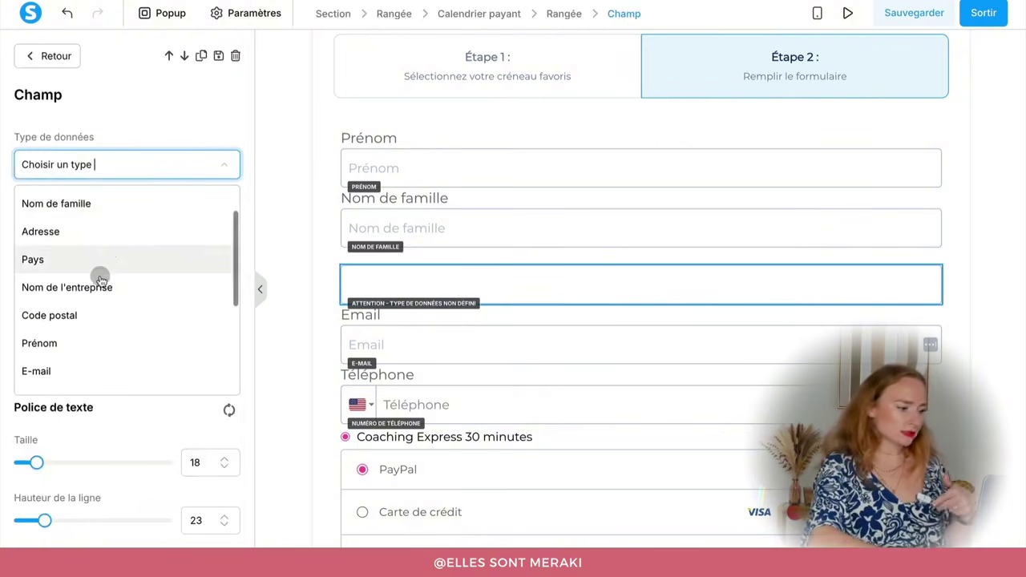
click(94, 304)
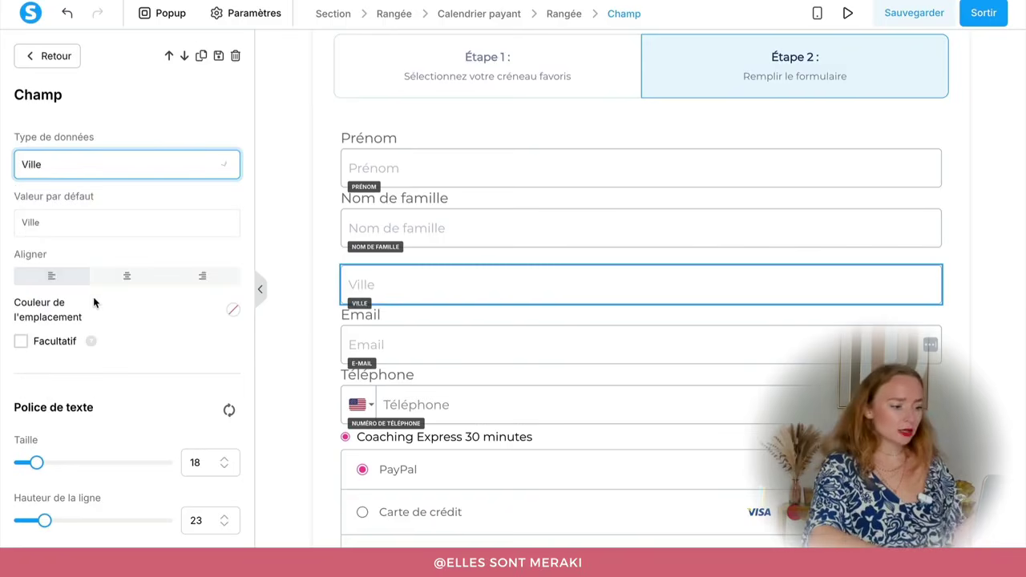
- Duplicate the Email label, place the copy above the Ville field and change its text to "Ville"
click(348, 281)
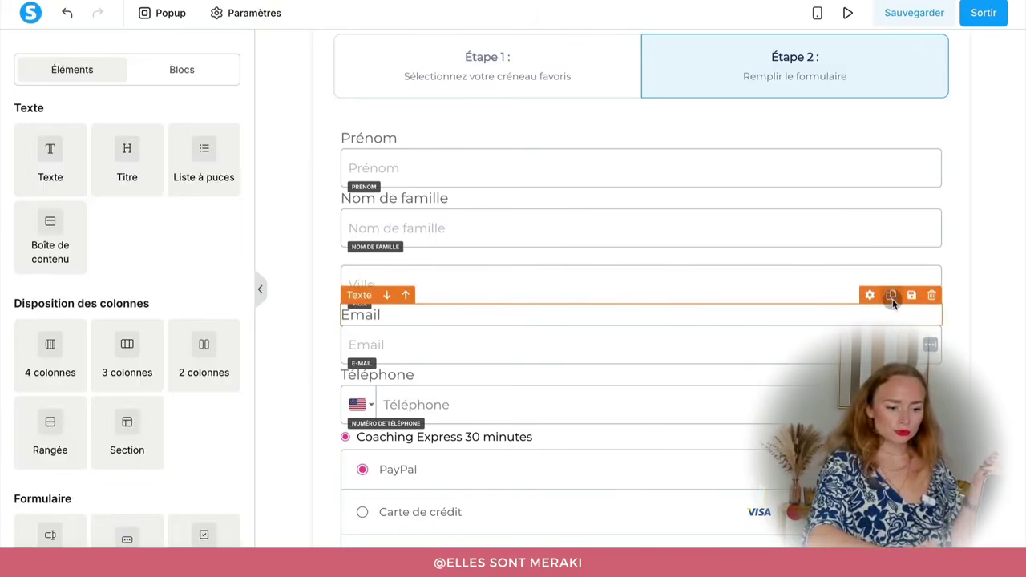
drag(390, 336, 492, 265)
double_click(432, 264)
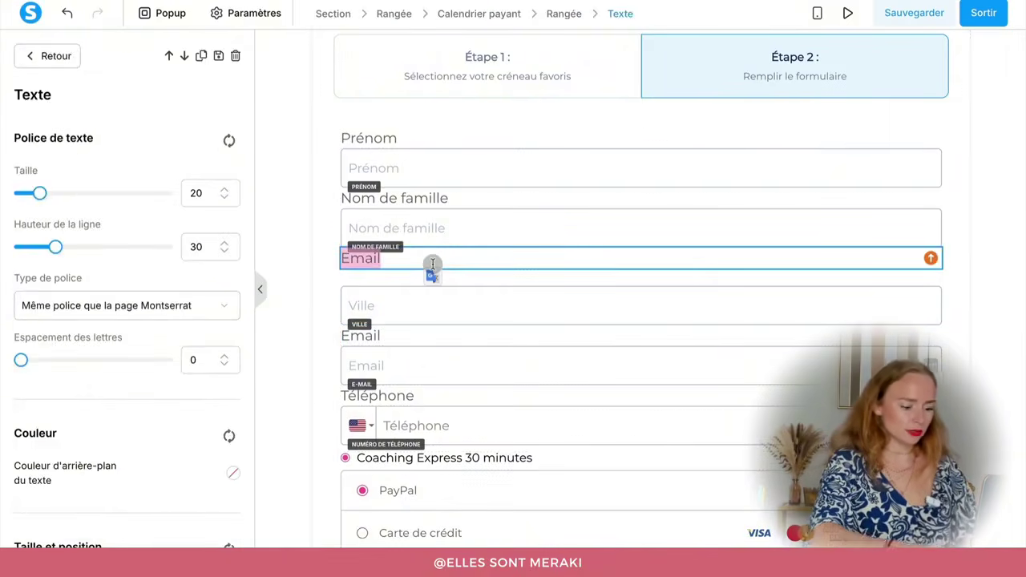
text(Ville)
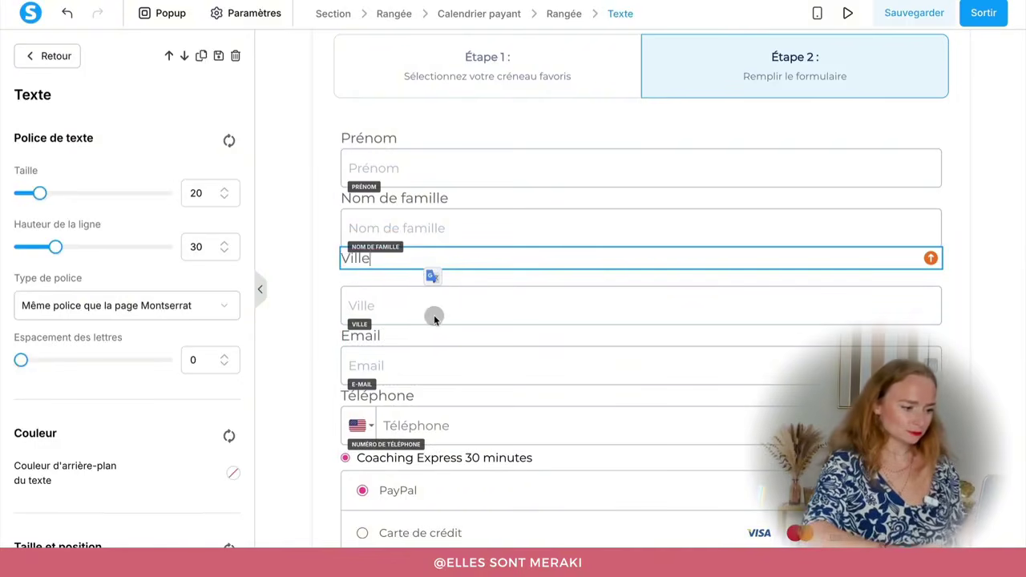
- Reduce the Ville form field's top margin to 0
click(432, 310)
click(425, 294)
scroll(41, 431, down, 5)
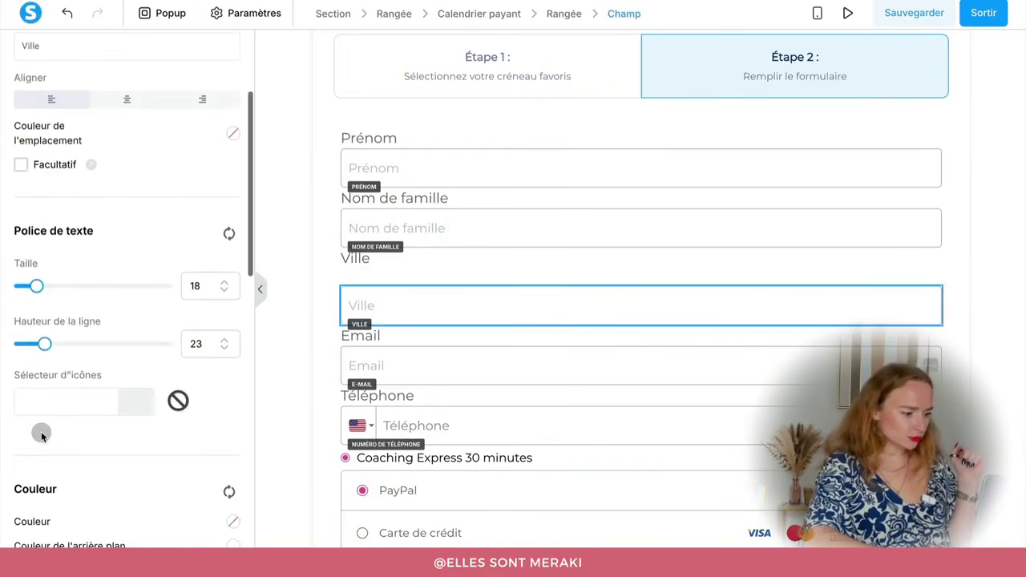
double_click(93, 490)
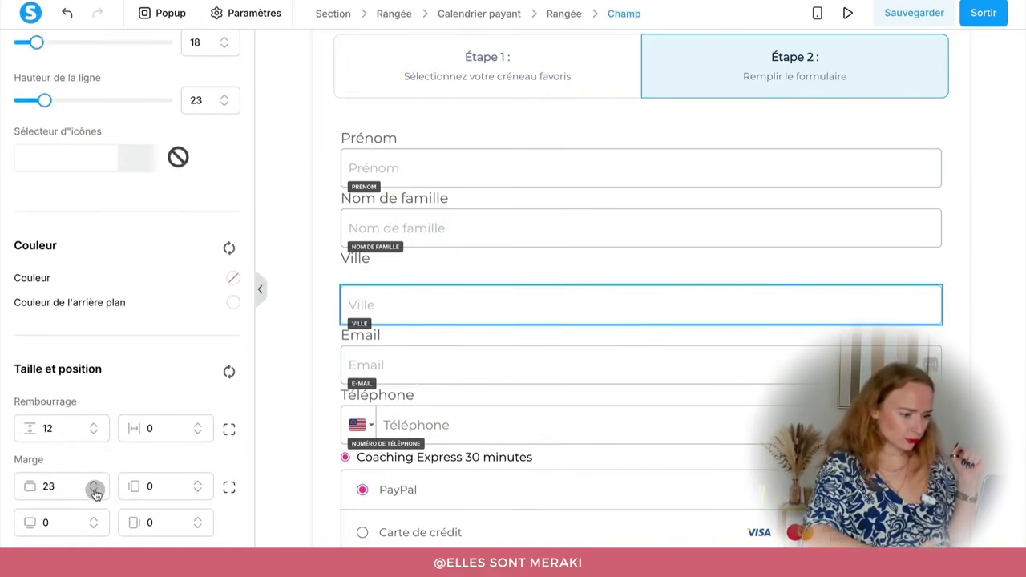
click(93, 491)
triple_click(94, 490)
triple_click(94, 490)
double_click(94, 491)
double_click(94, 490)
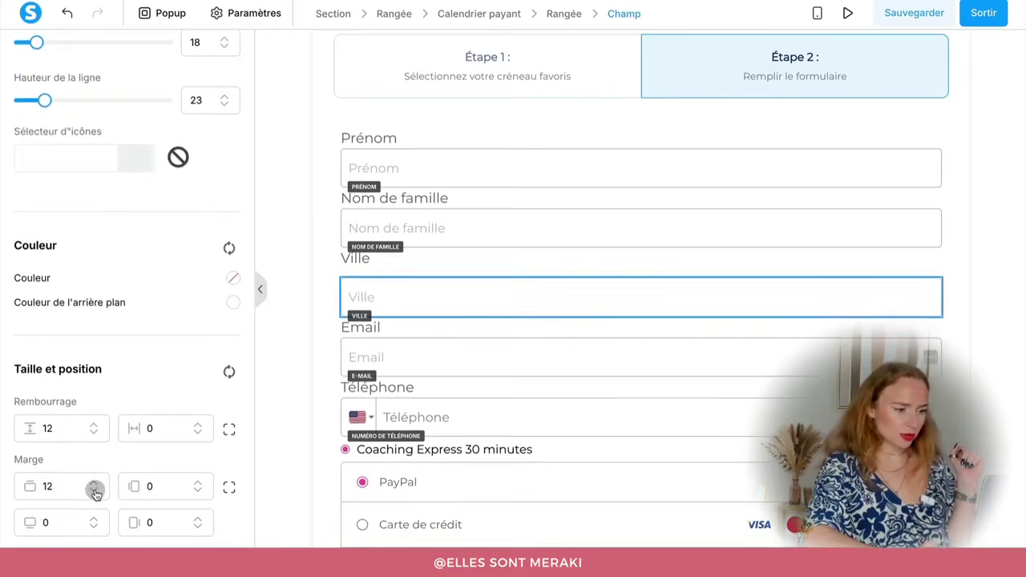
double_click(95, 490)
double_click(95, 491)
double_click(95, 490)
triple_click(94, 488)
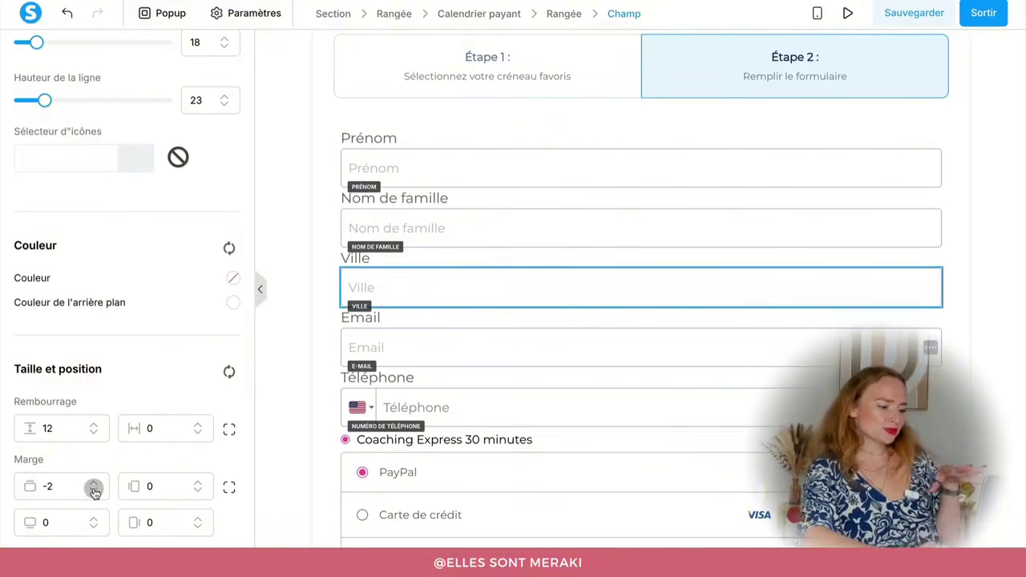
click(94, 488)
double_click(95, 484)
click(95, 484)
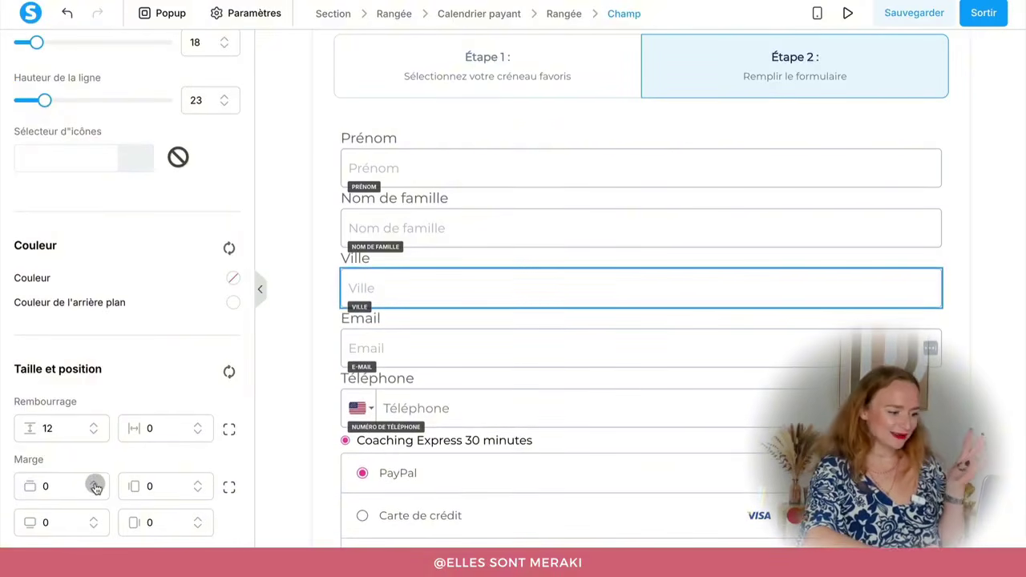
- Set the Prénom form field's vertical margin to 10
click(414, 160)
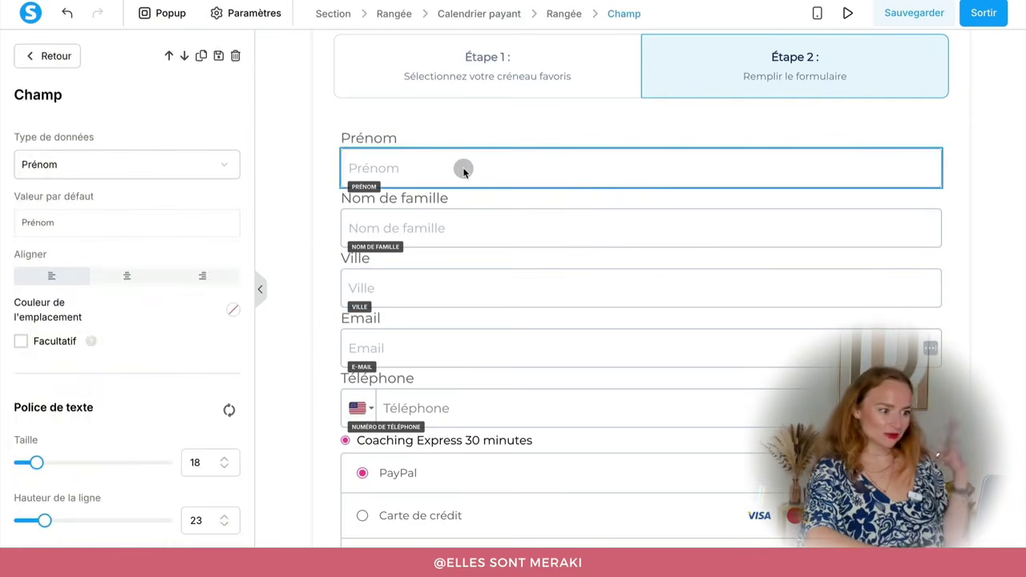
scroll(153, 348, down, 8)
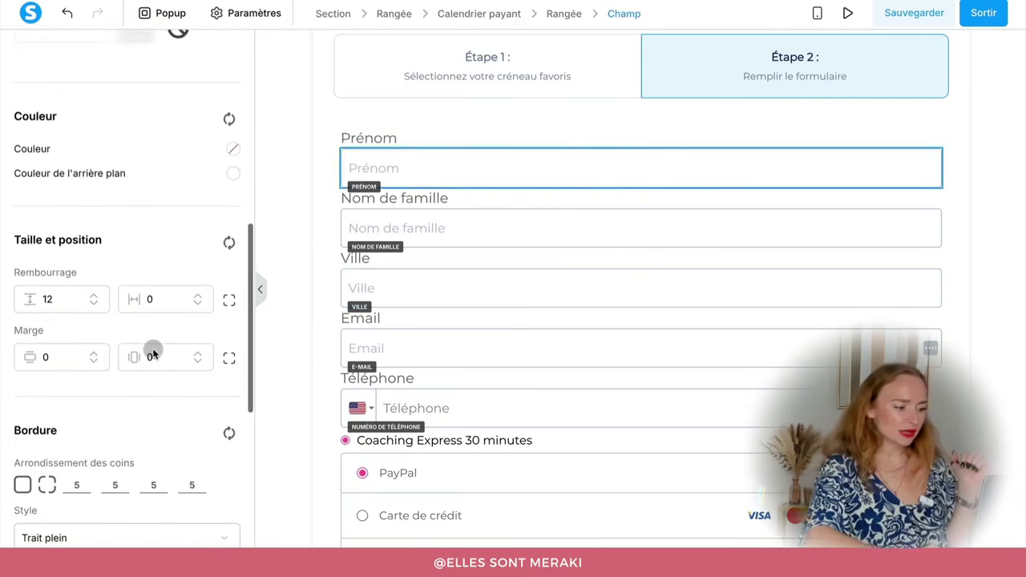
click(47, 358)
text(10)
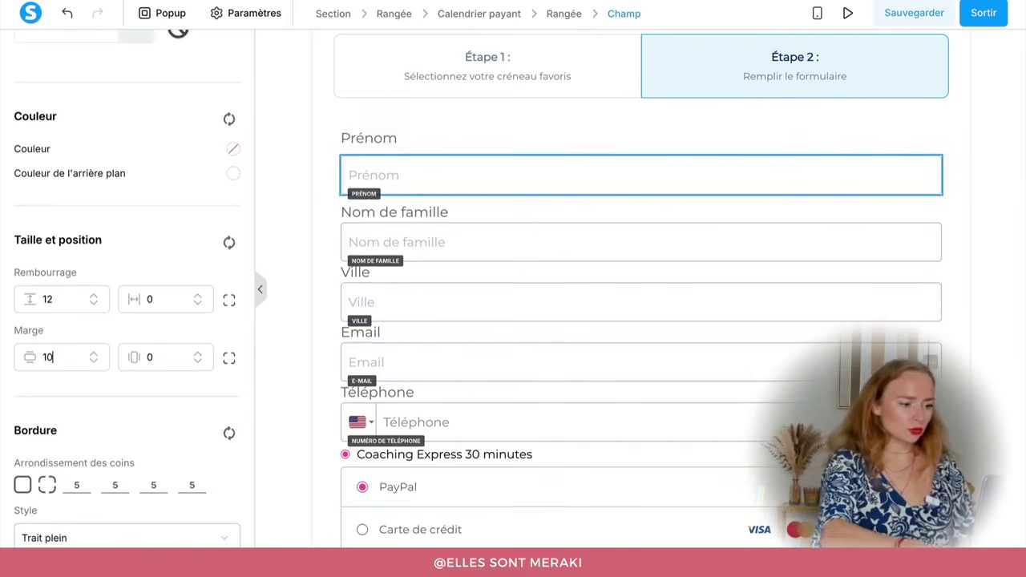
- Set the Nom de famille form field's vertical margin to 10
click(486, 235)
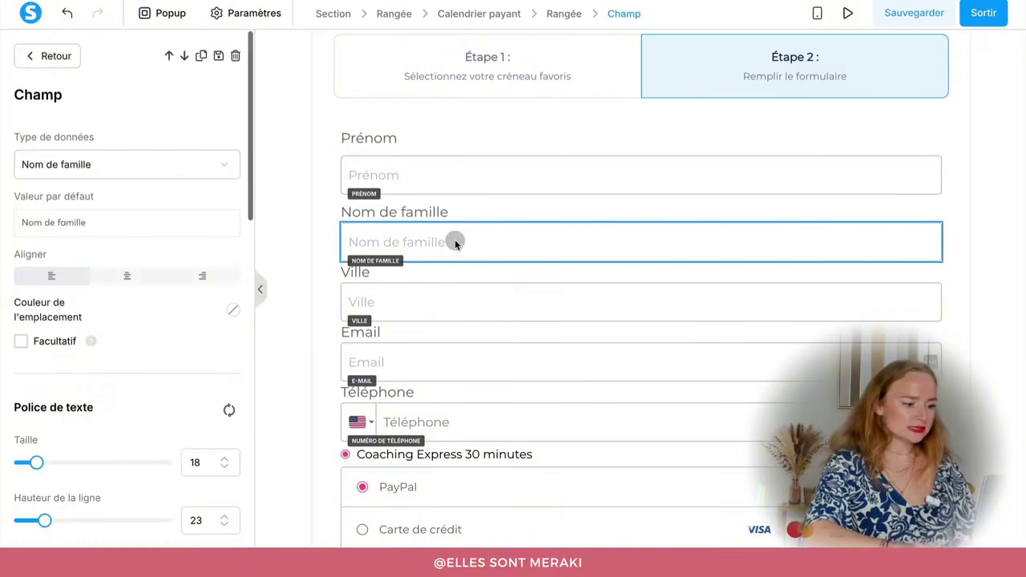
scroll(48, 425, down, 5)
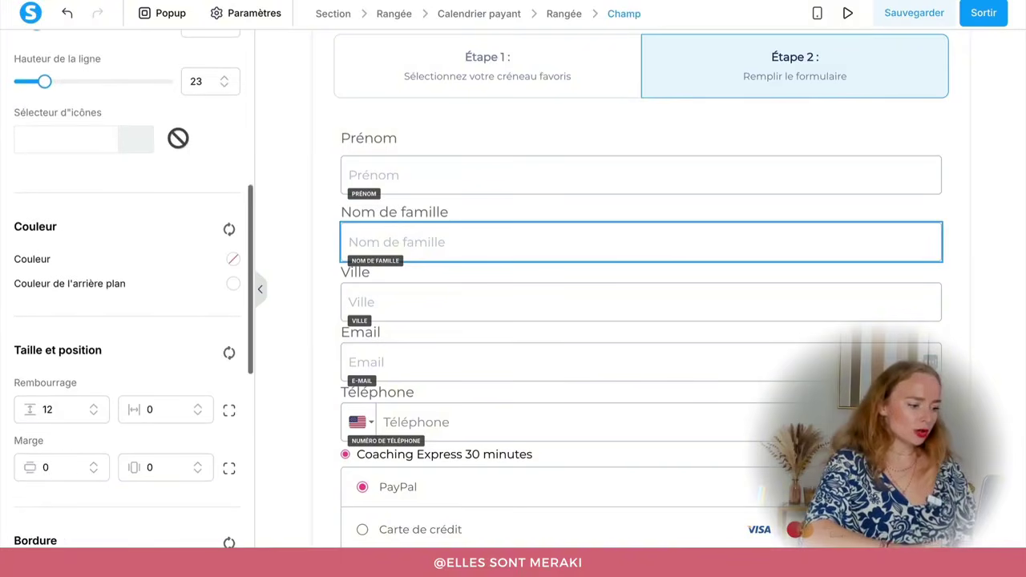
double_click(52, 469)
text(10)
click(427, 413)
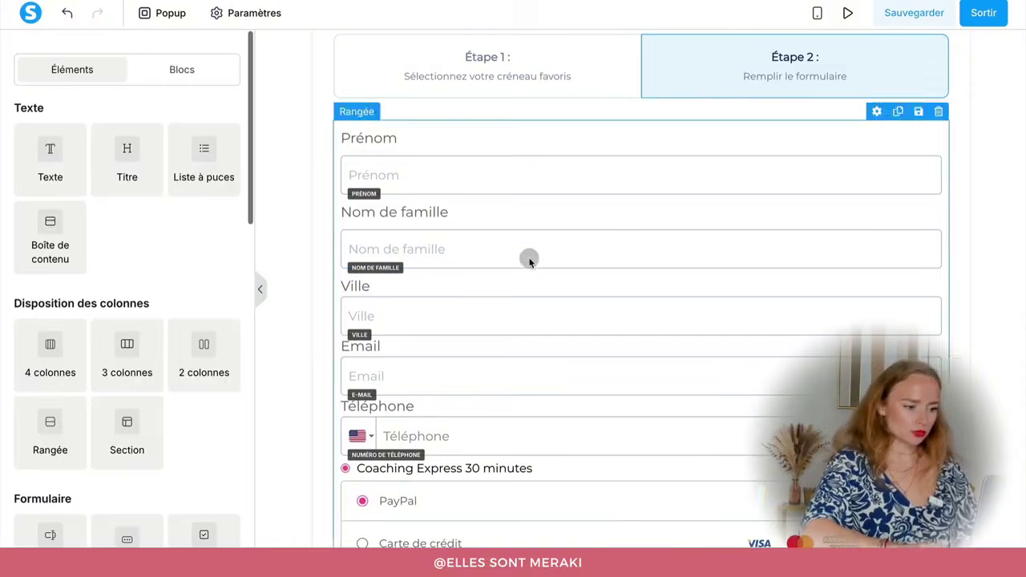
- Give the Ville form field the same vertical margin of 10 as the name fields above it
click(542, 318)
scroll(50, 483, down, 5)
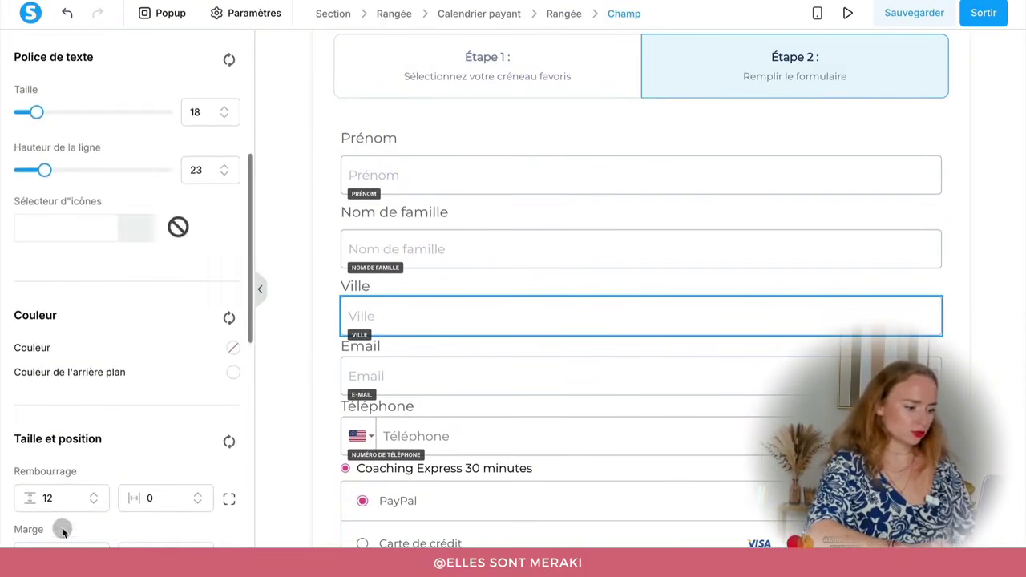
click(532, 325)
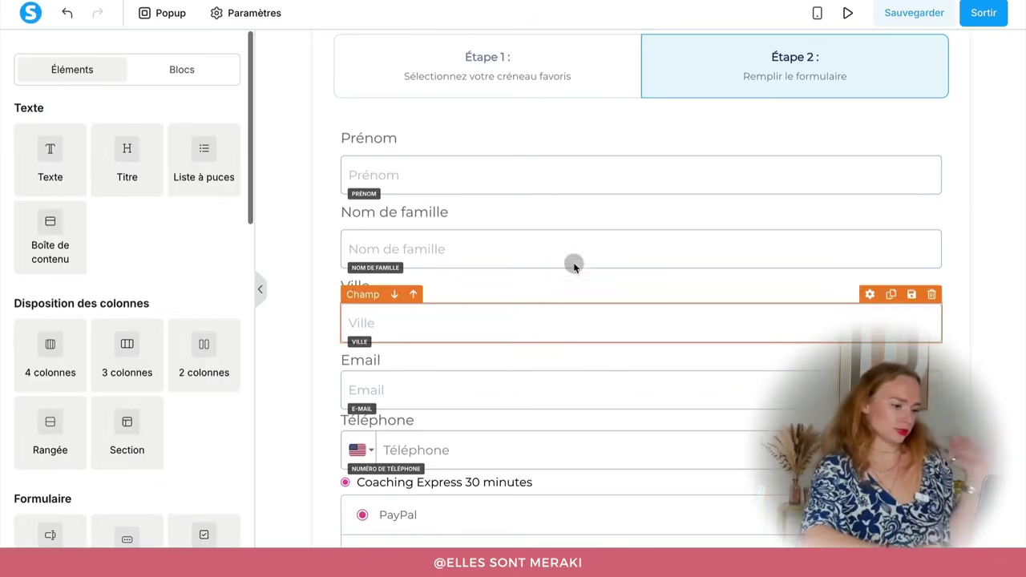
click(519, 139)
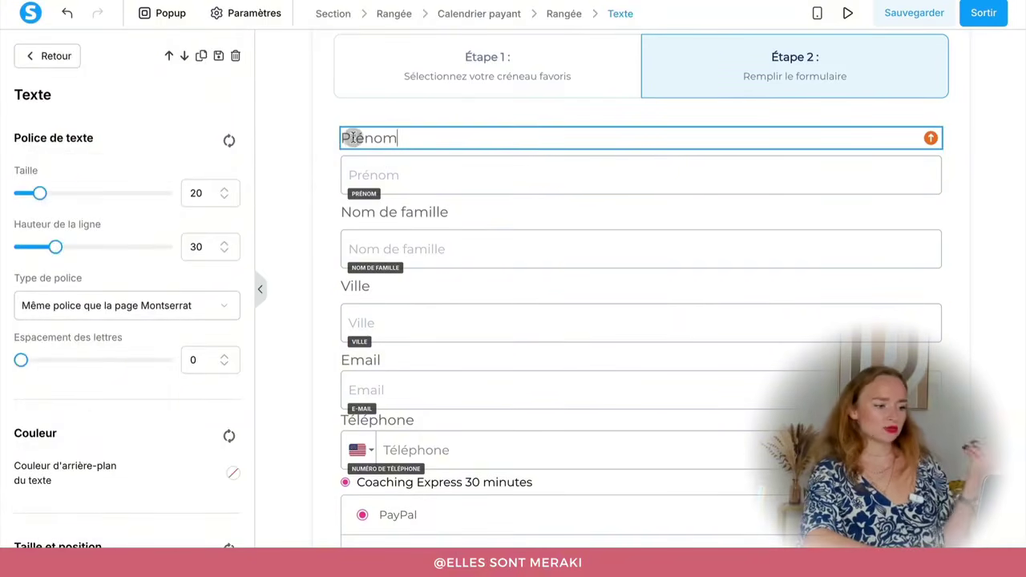
click(323, 240)
- Set the bottom margin of the "Coaching Express 30 minutes" price line to 20 and increase its top margin
scroll(481, 280, down, 3)
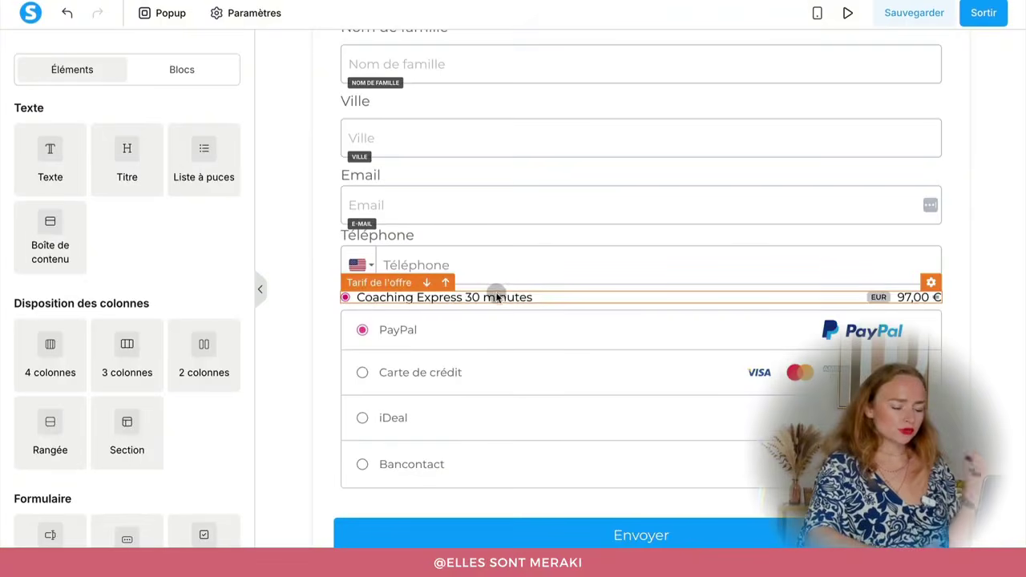
click(416, 298)
scroll(75, 375, down, 8)
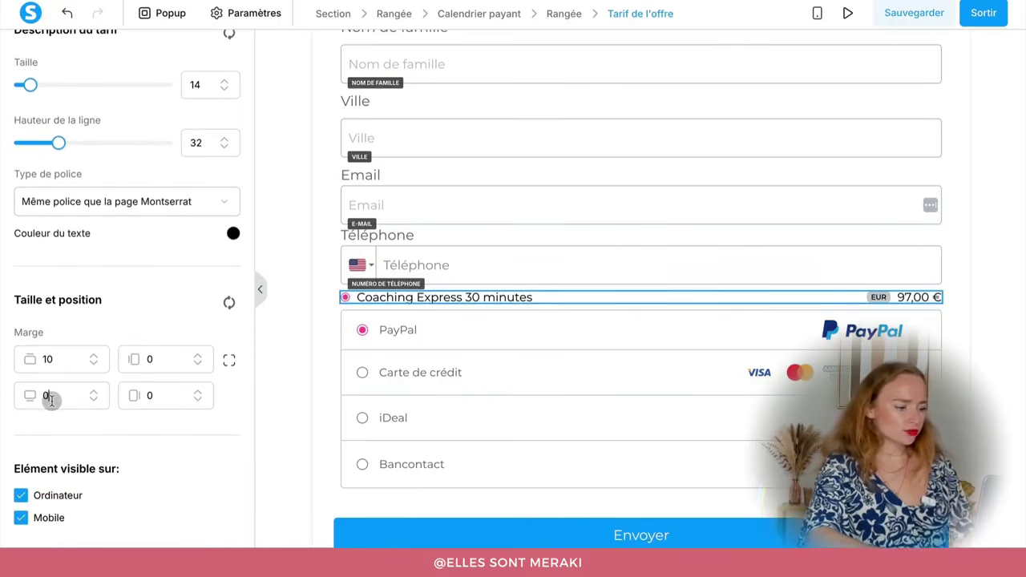
text(0)
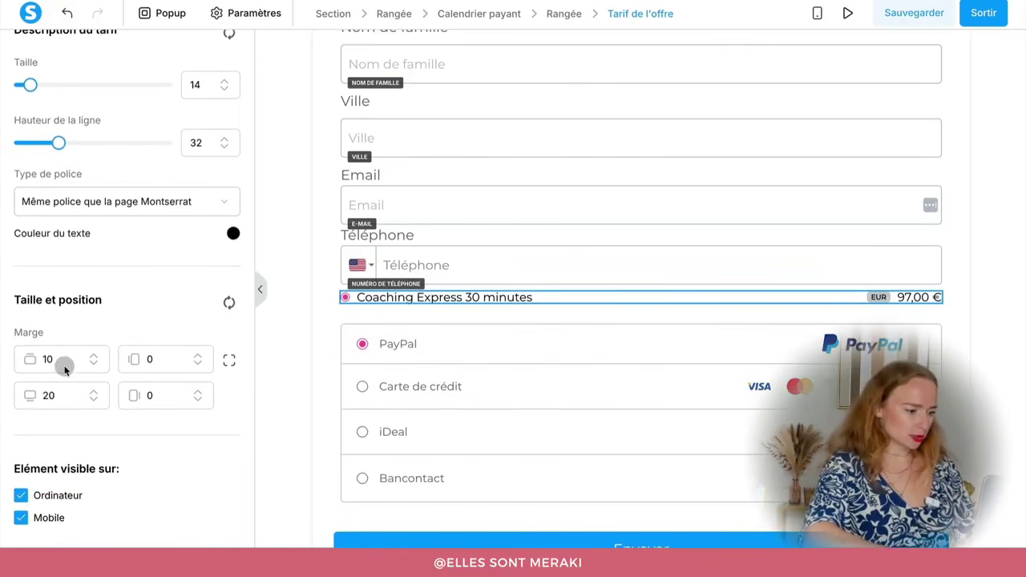
click(594, 246)
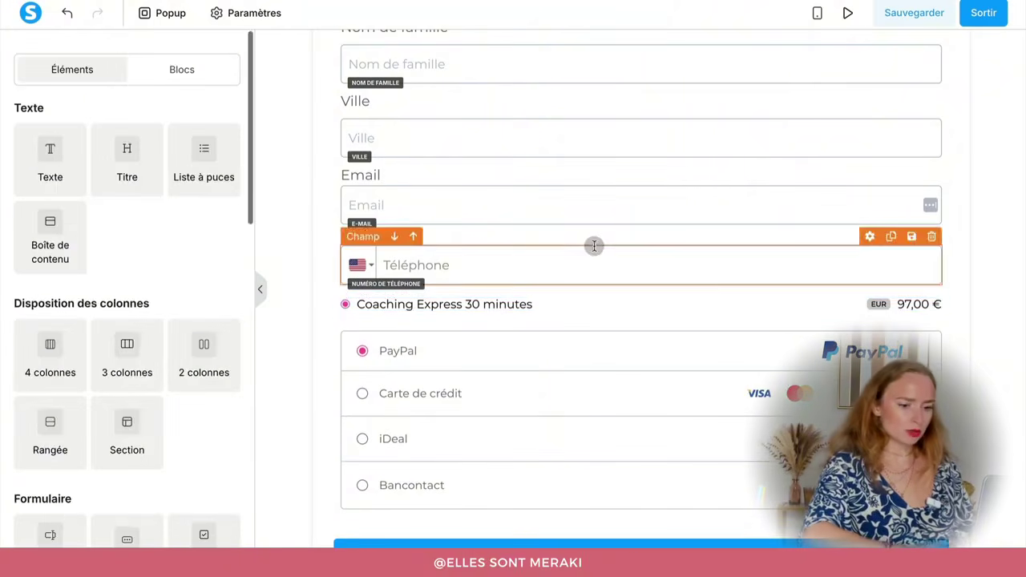
- Examine the settings of the payment methods block below the price line
scroll(765, 146, down, 1)
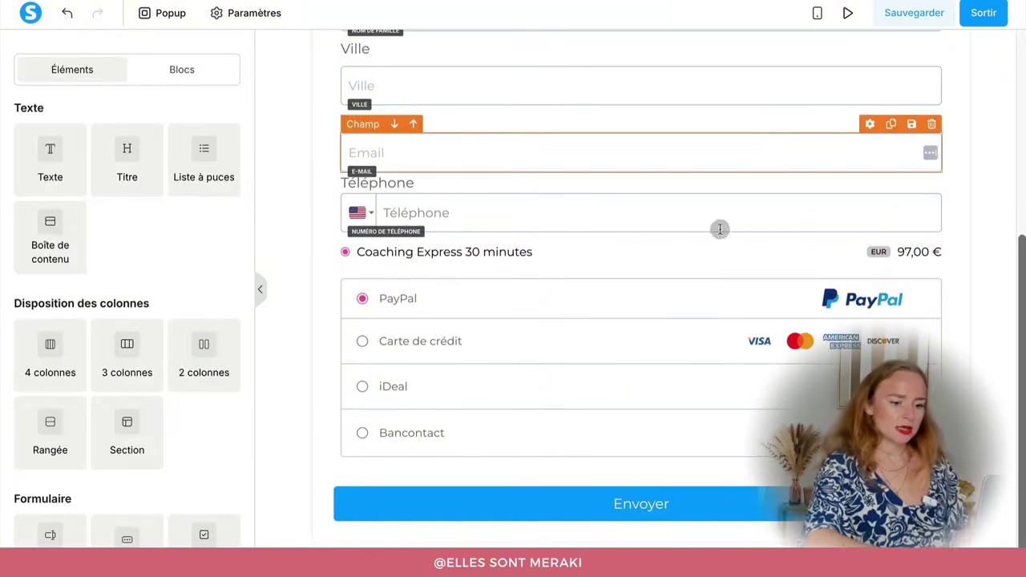
click(870, 314)
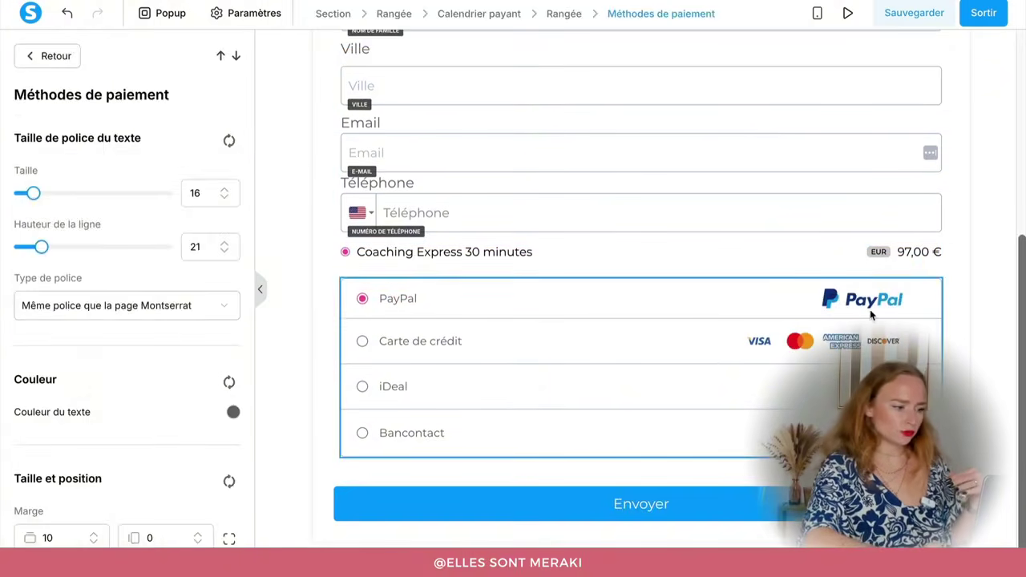
scroll(197, 451, down, 3)
click(474, 343)
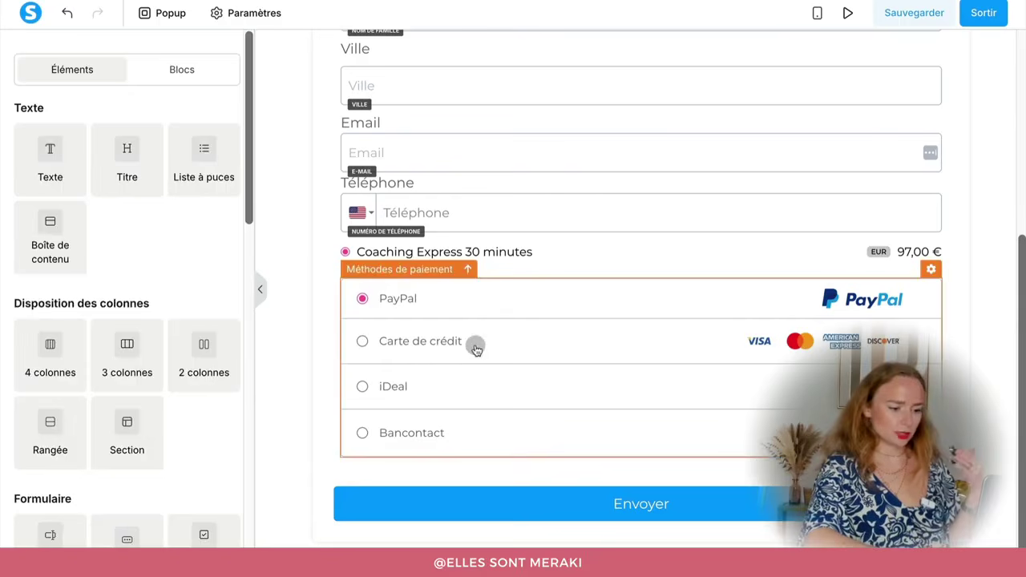
- Set the paid calendar's form button text to "Je réserve mon Coaching Express !"
click(505, 497)
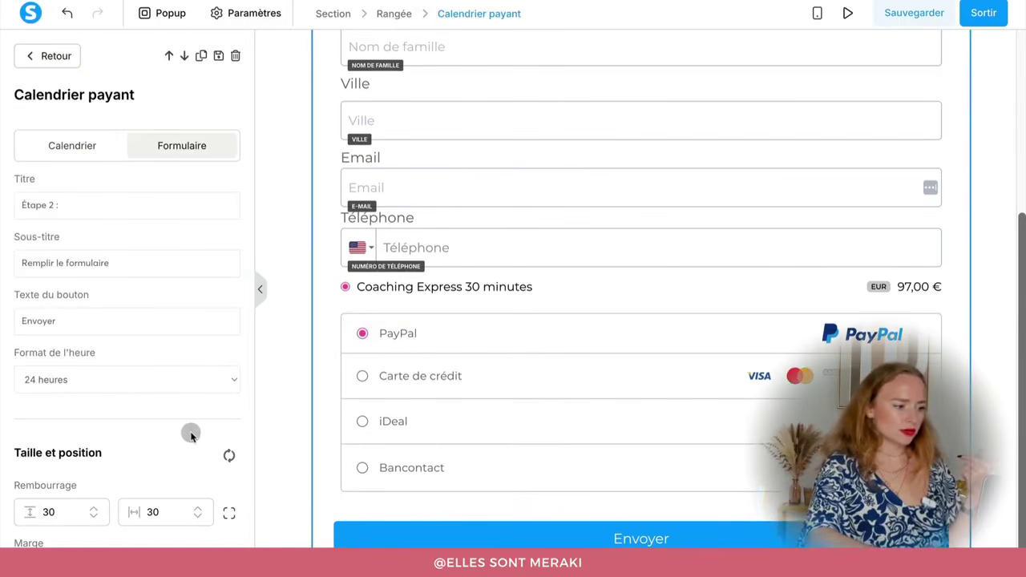
text(J)
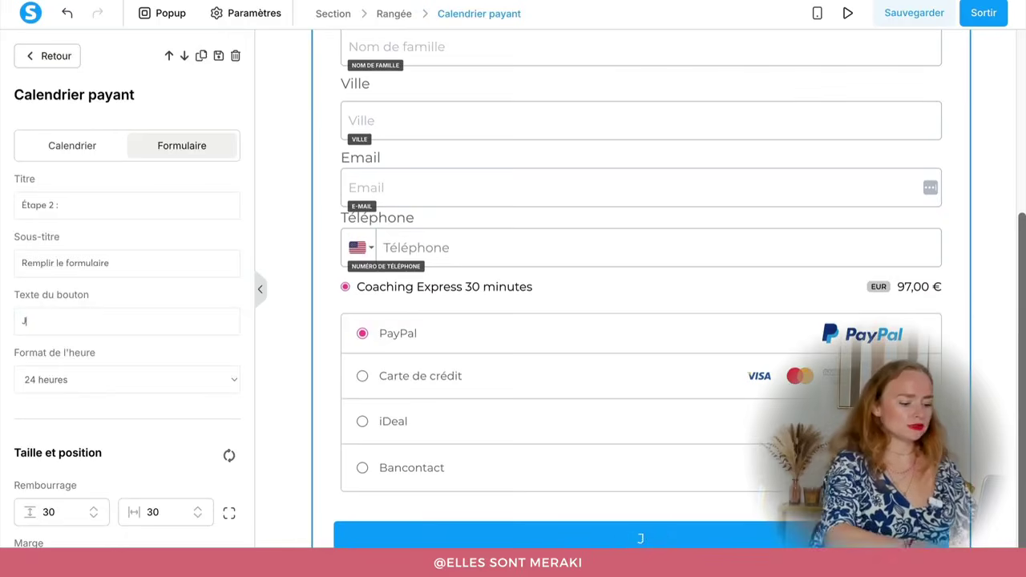
text(e réserve mon C)
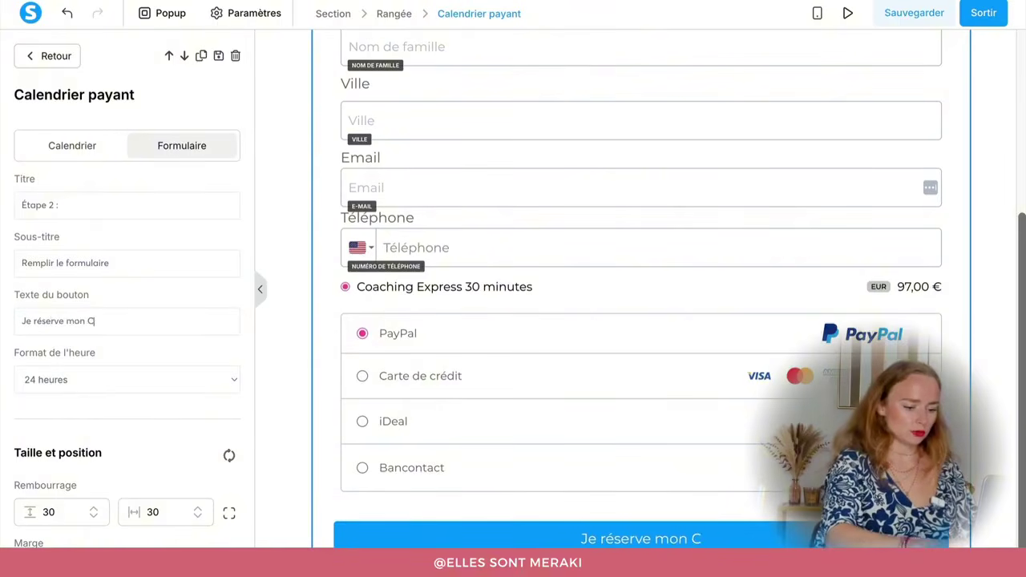
text(oaching Express !)
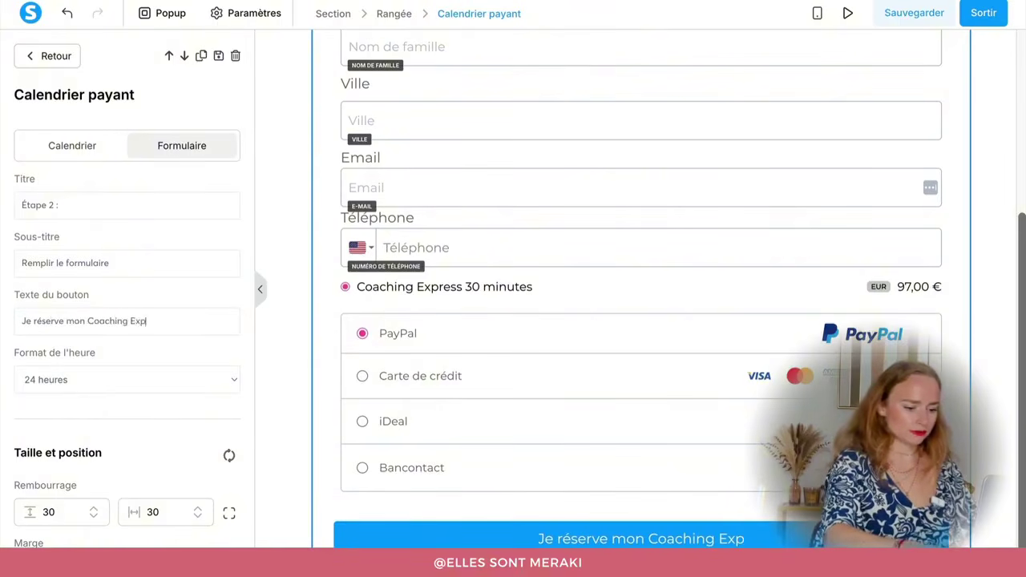
- Set the paid calendar's selected-cell background colour to the saved teal 24928c at 55% opacity
scroll(103, 303, down, 6)
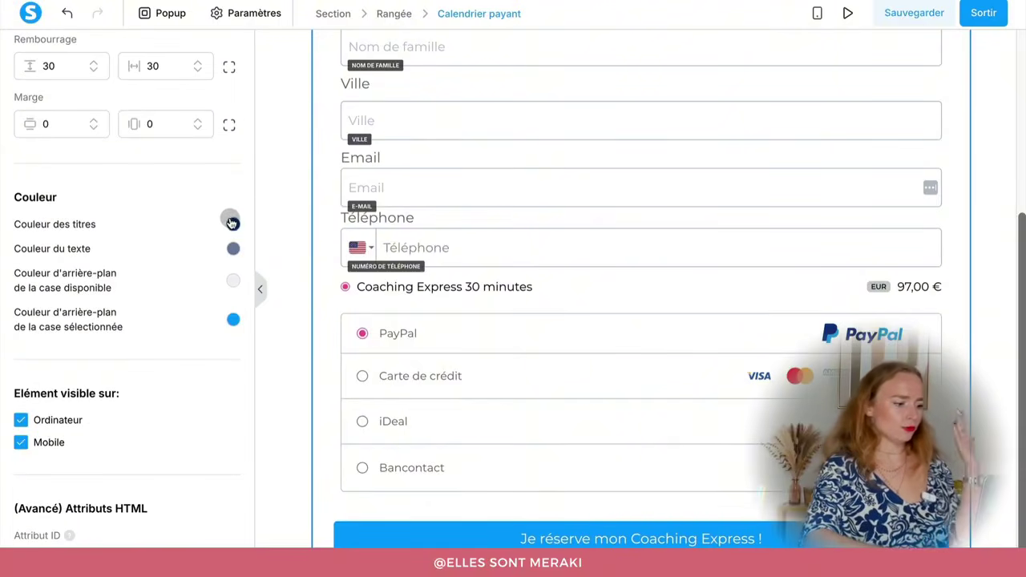
click(232, 321)
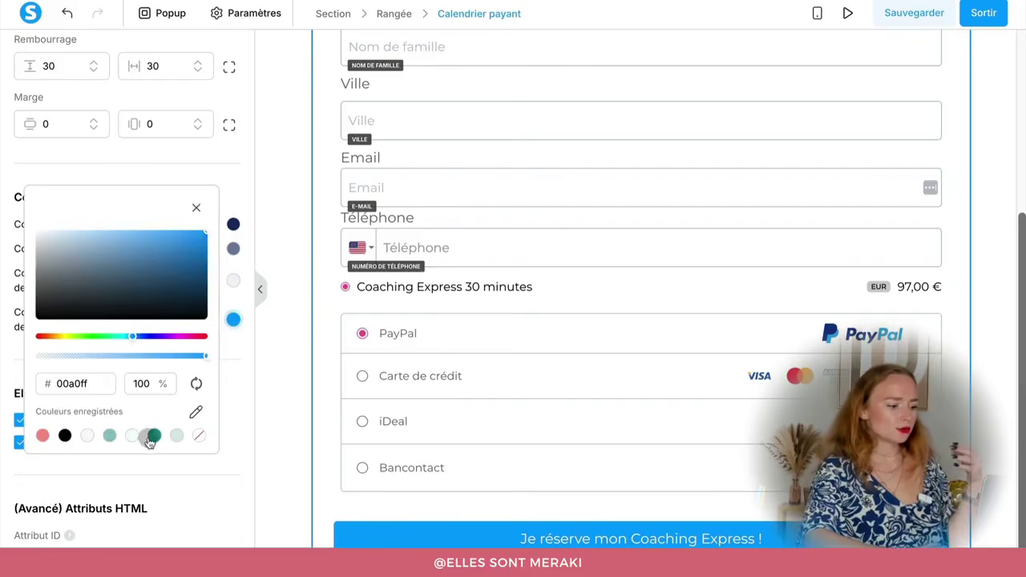
click(110, 435)
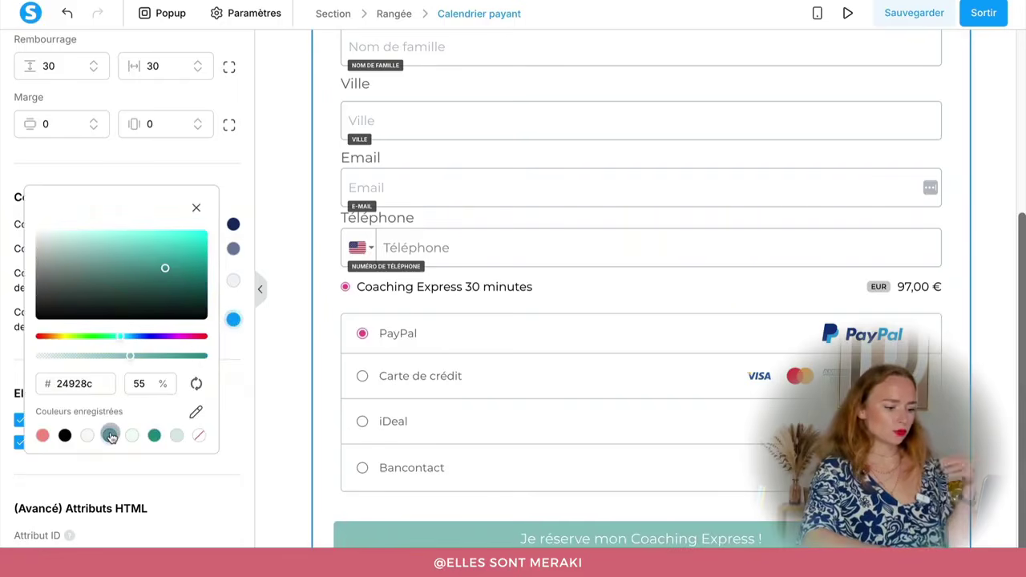
click(228, 386)
click(328, 340)
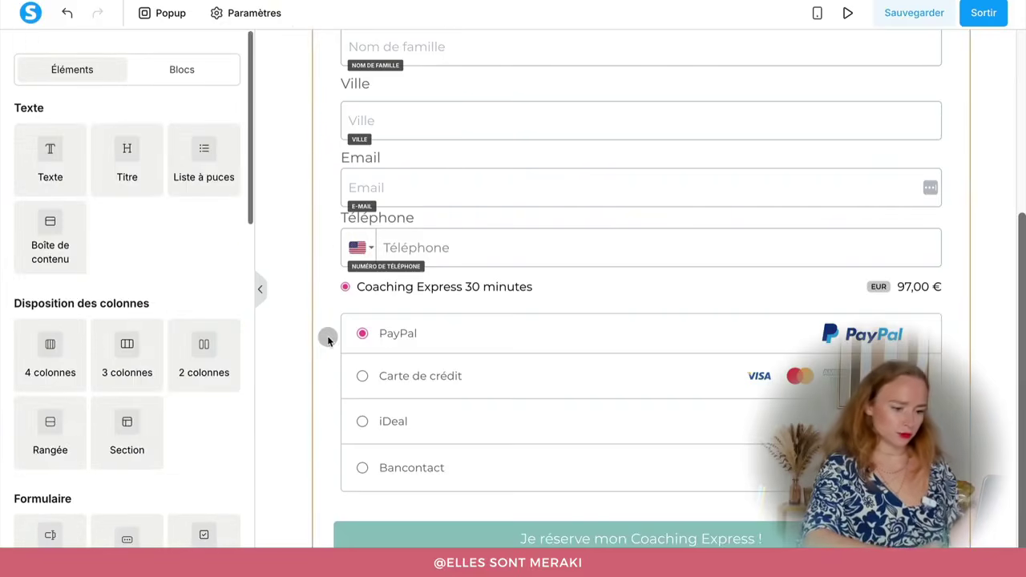
- Look over the recoloured Étape 2 form and save the reservation page
scroll(328, 339, down, 1)
scroll(328, 337, up, 5)
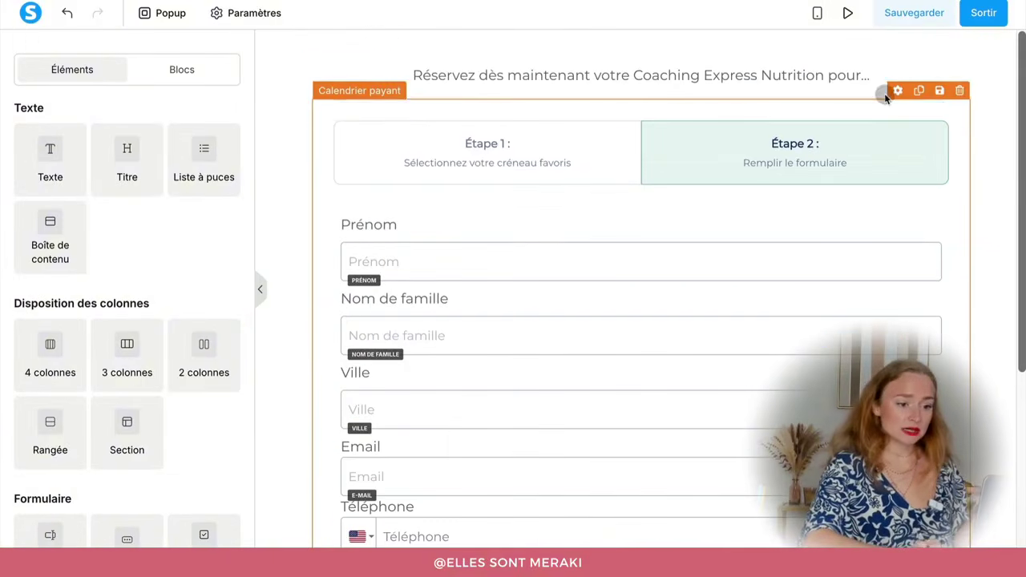
click(914, 22)
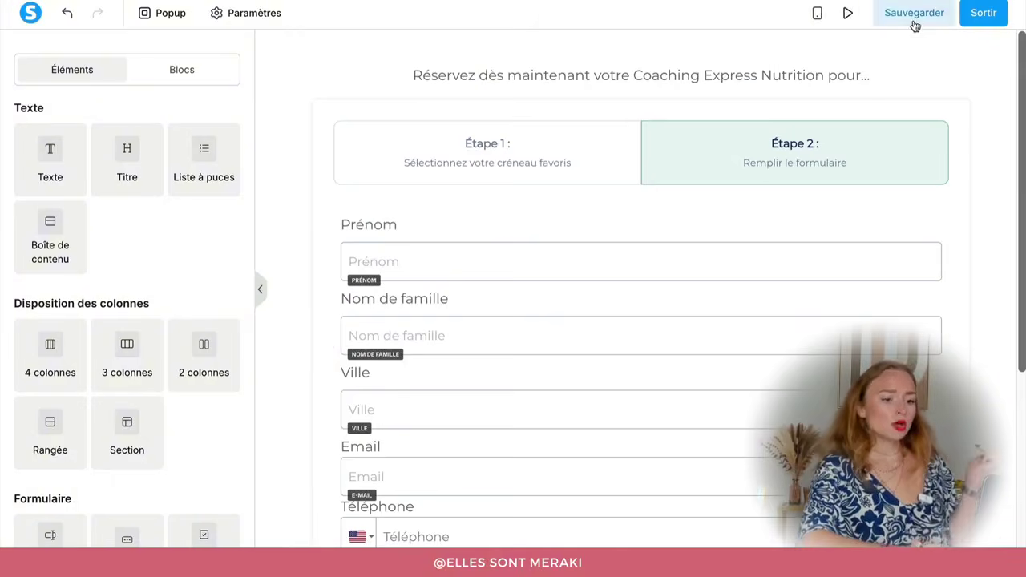
- Switch to the mobile layout, review the reservation form down to its button, and save the page
click(818, 14)
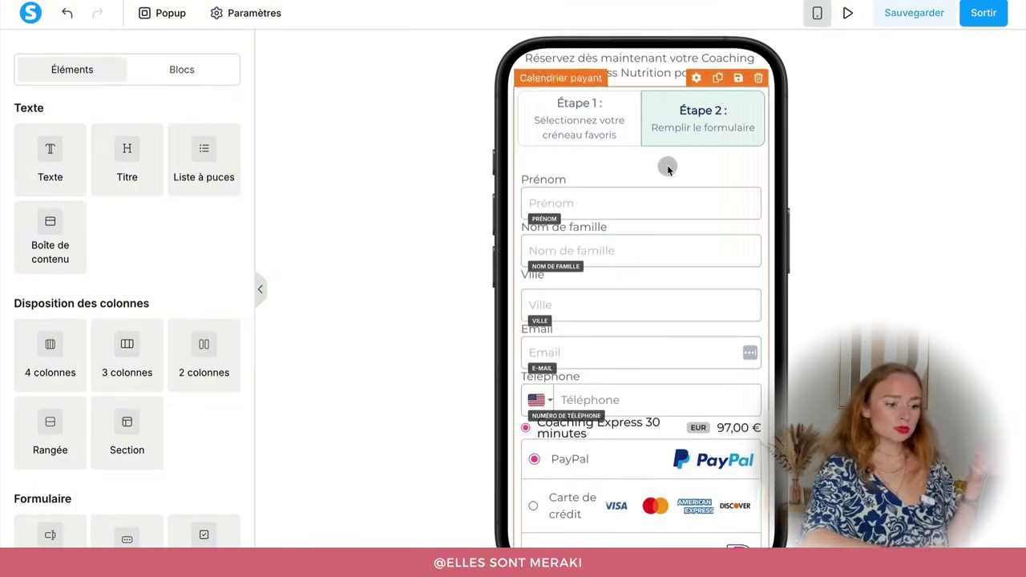
scroll(641, 206, down, 3)
scroll(642, 206, up, 5)
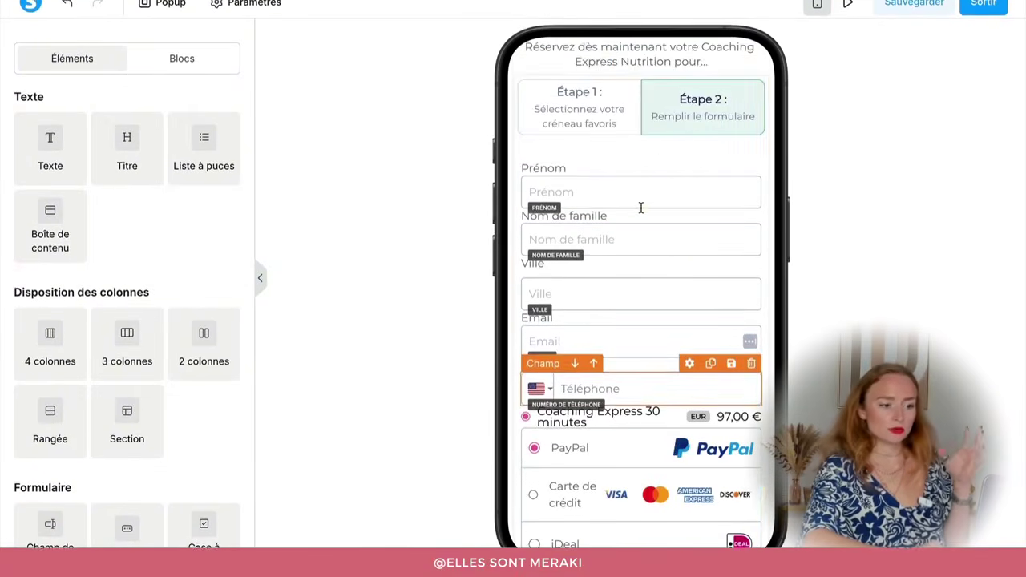
scroll(662, 136, down, 3)
scroll(662, 146, down, 2)
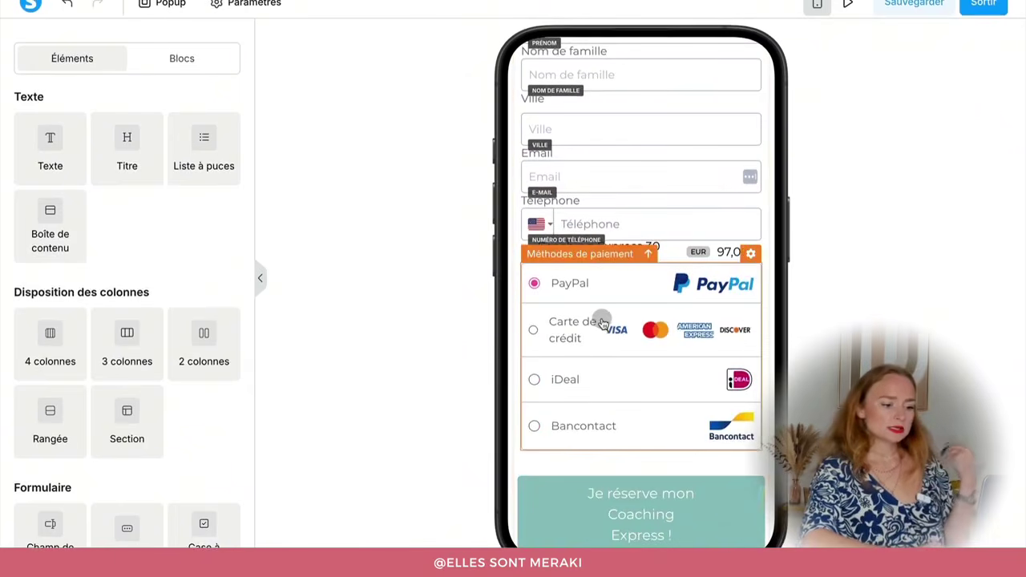
click(891, 10)
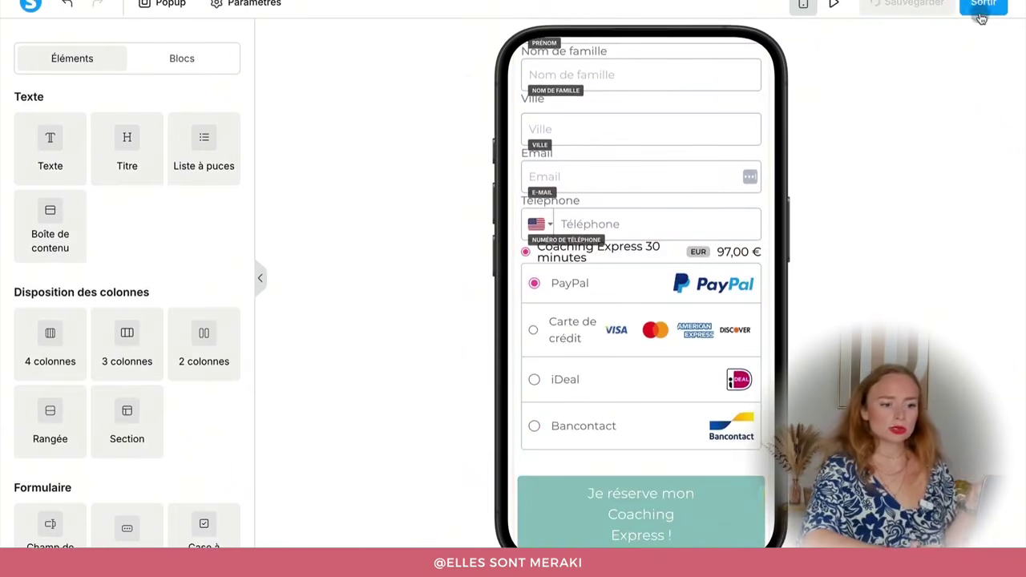
- Leave the page editor and disable BanContact and iDeal as accepted payment methods in the funnel's settings, saving the change
click(981, 6)
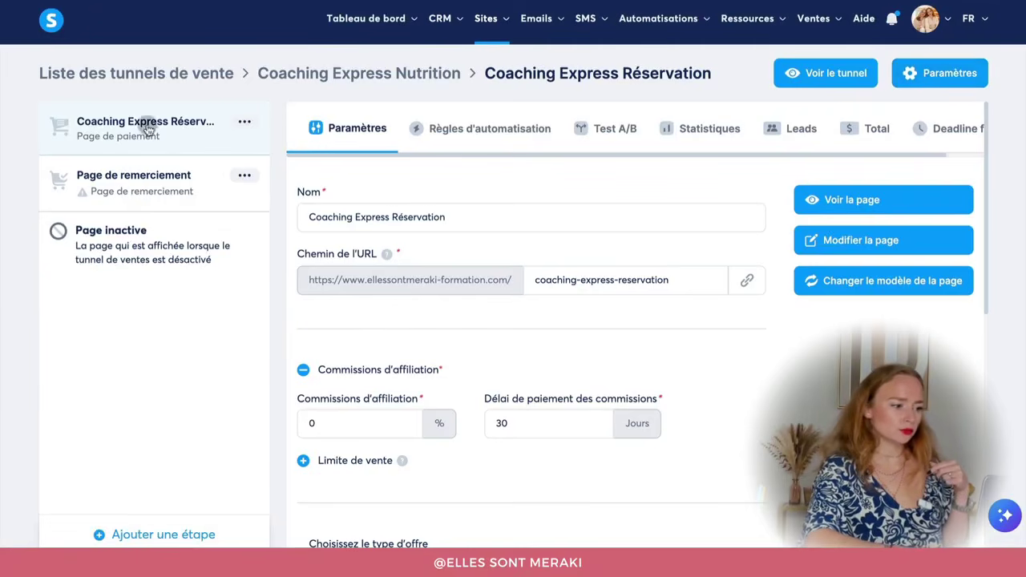
click(923, 64)
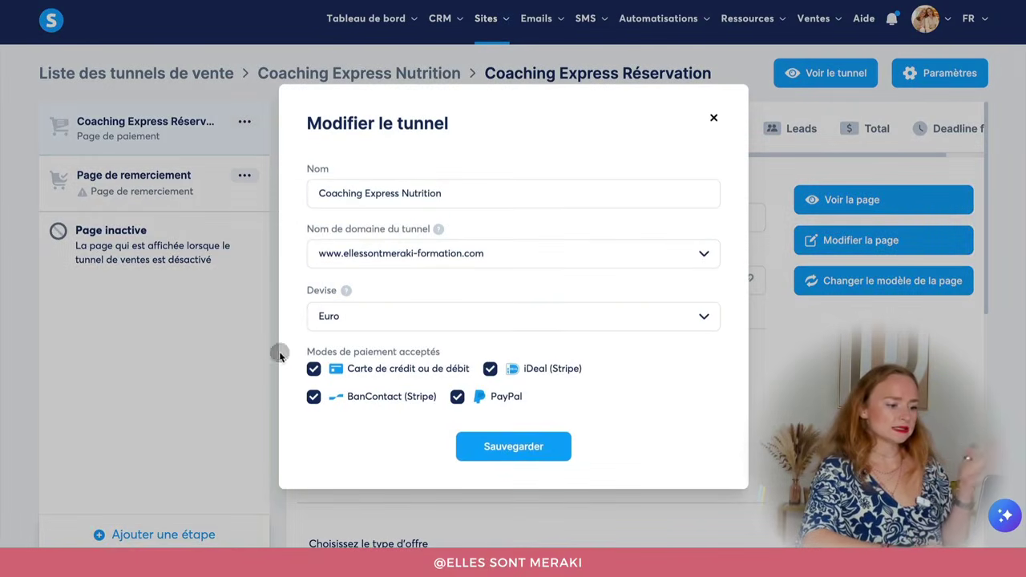
click(359, 392)
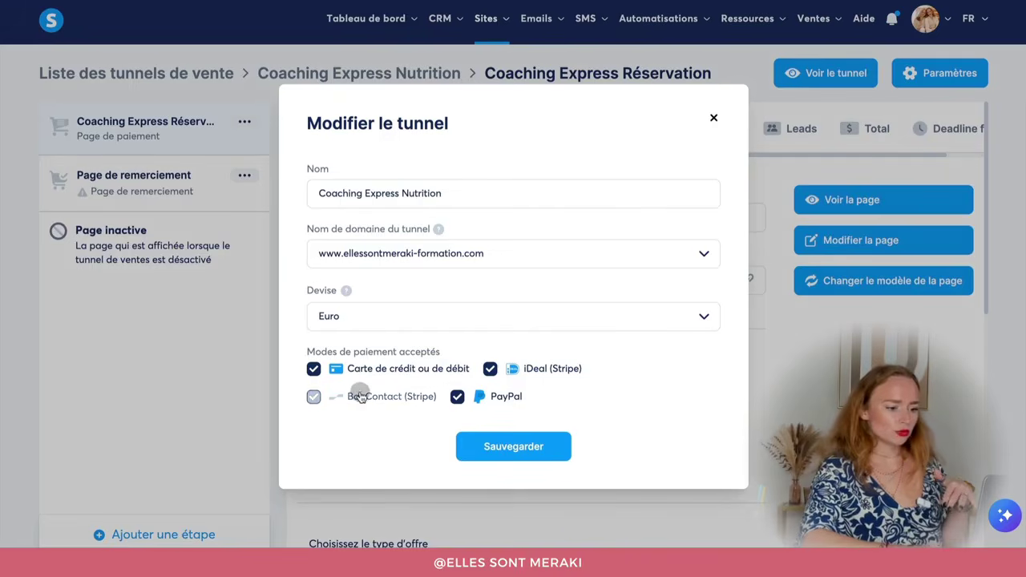
click(526, 370)
click(527, 451)
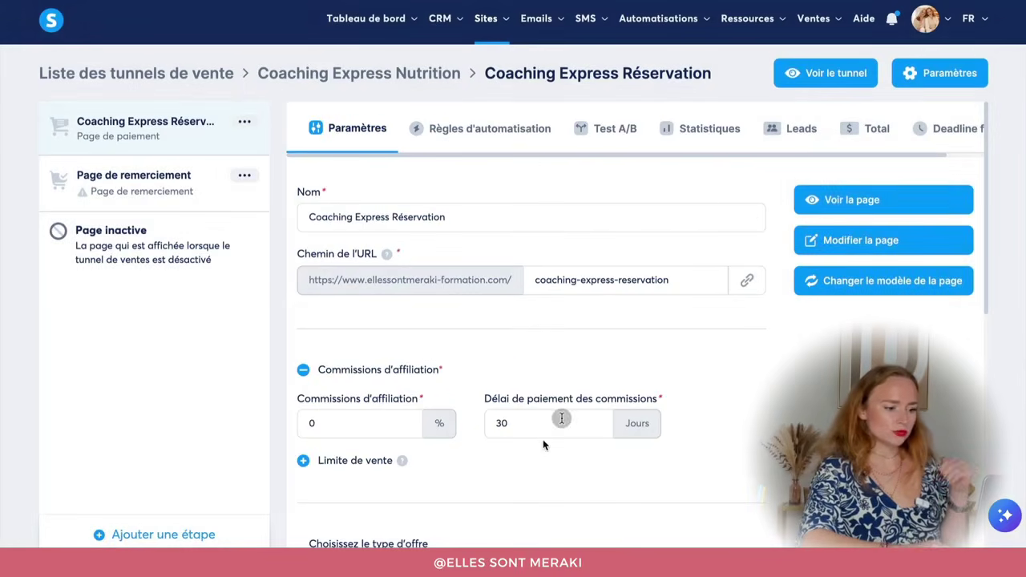
- Reopen the reservation page, check the payment options in the calendar's Étape 2 form, and save and exit the page
click(818, 240)
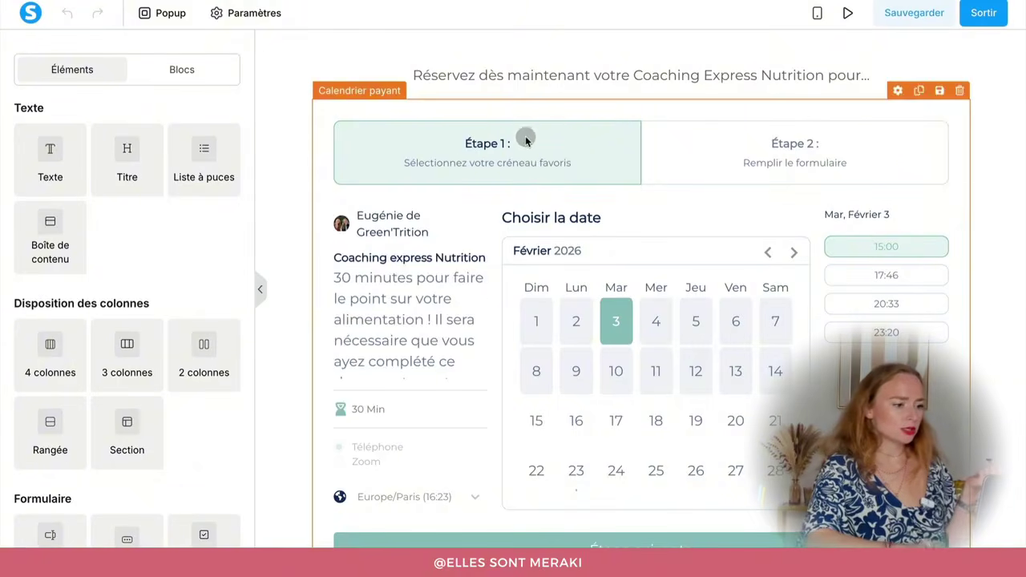
click(593, 184)
click(151, 147)
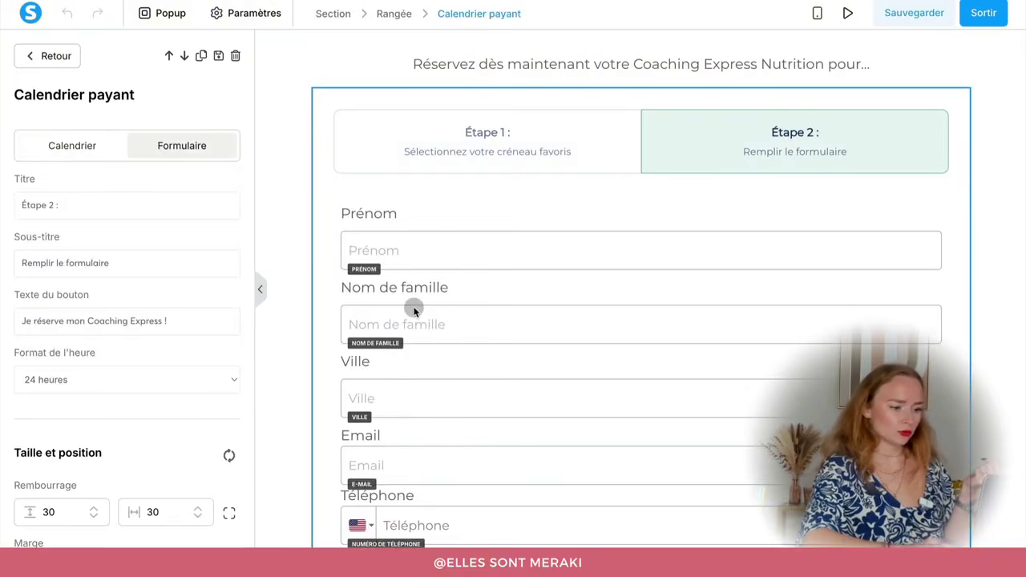
click(414, 304)
scroll(414, 308, down, 3)
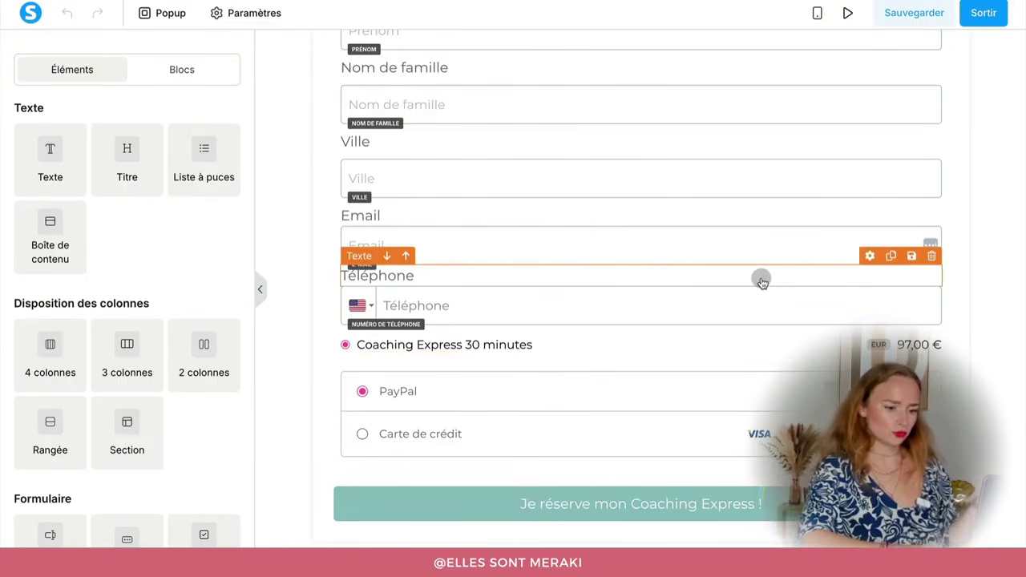
scroll(760, 280, up, 3)
click(920, 13)
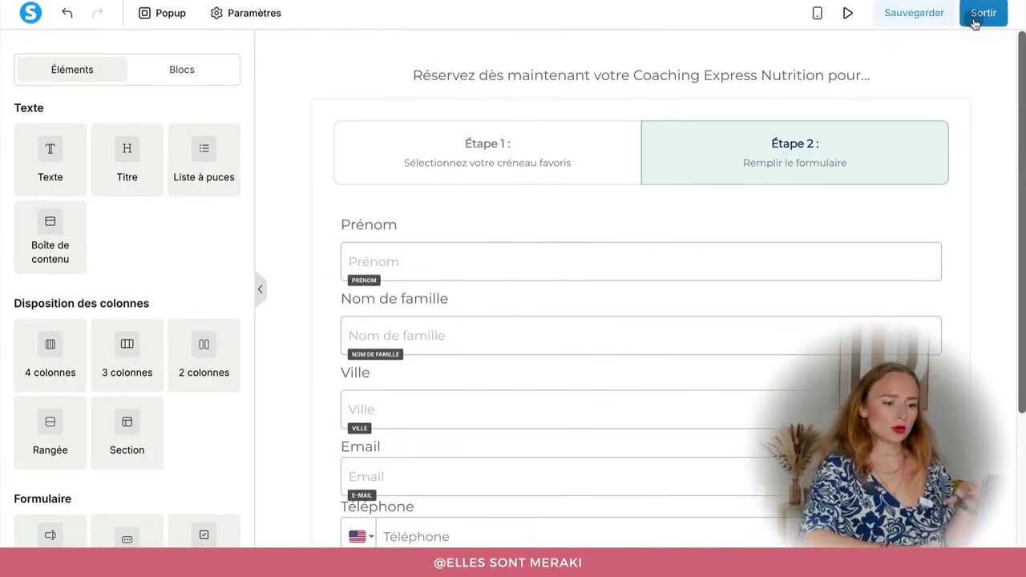
click(984, 13)
- Apply the "Merci de vous être inscrit !" template to the funnel's thank-you page
click(245, 174)
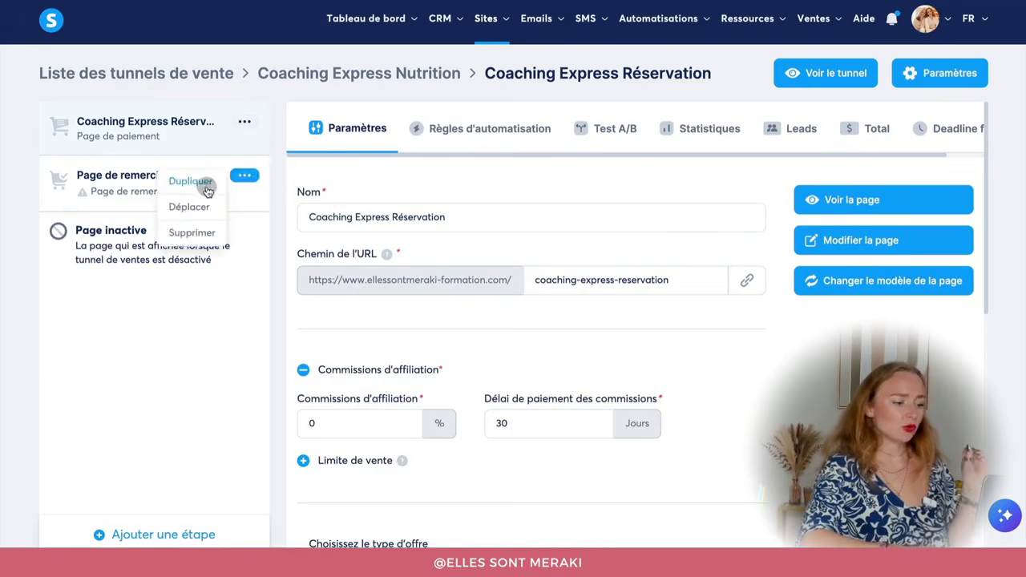
click(128, 193)
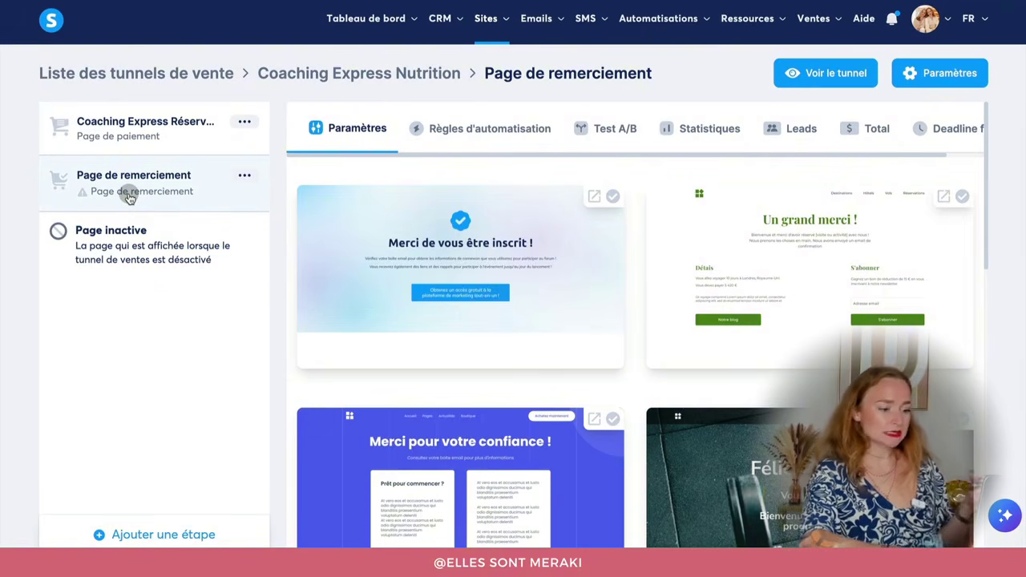
click(509, 246)
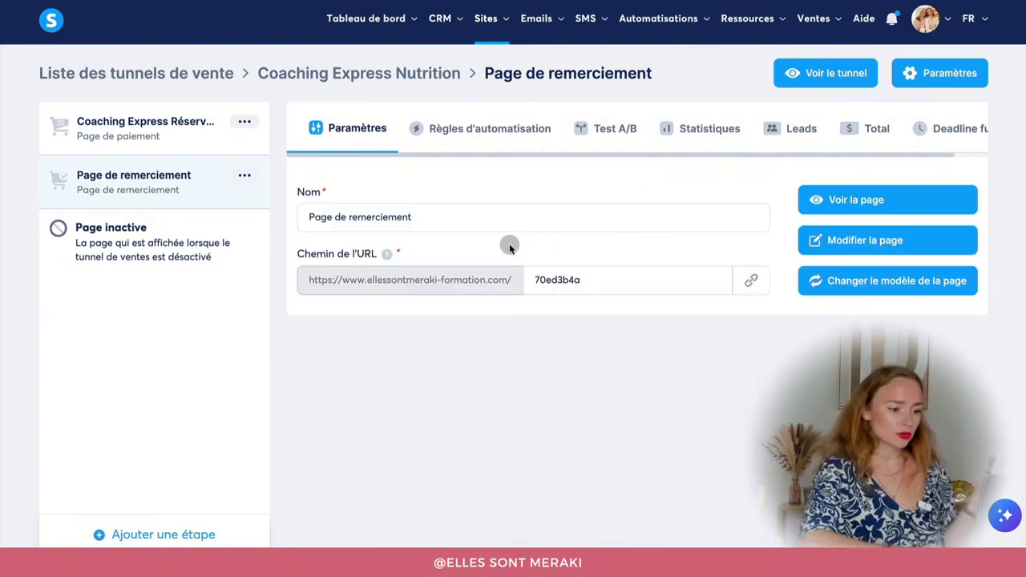
- Set the thank-you page's URL path to "merci-coaching-express", then save the page in the editor and exit
double_click(553, 280)
text(merci-coaching-express)
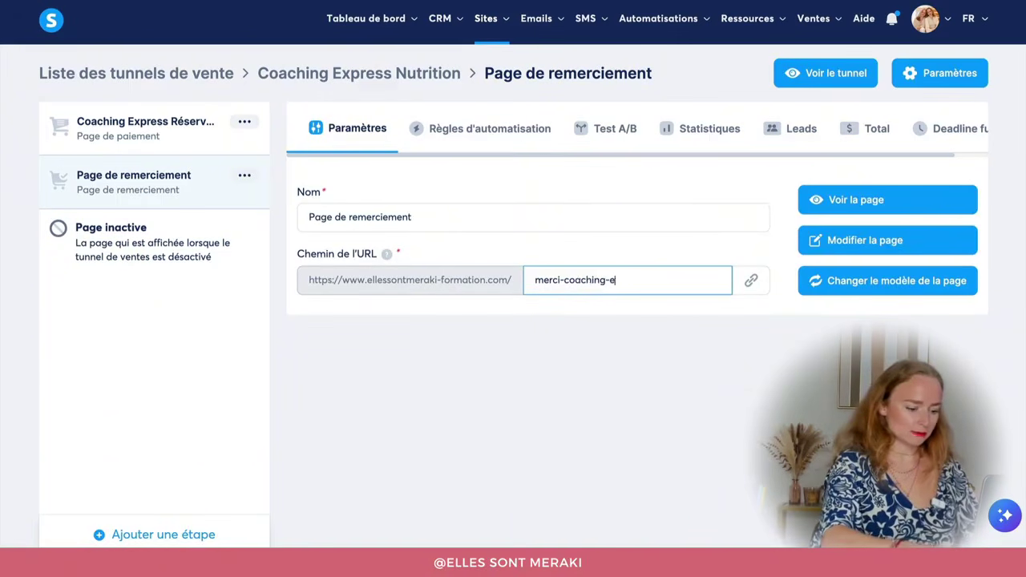
click(881, 244)
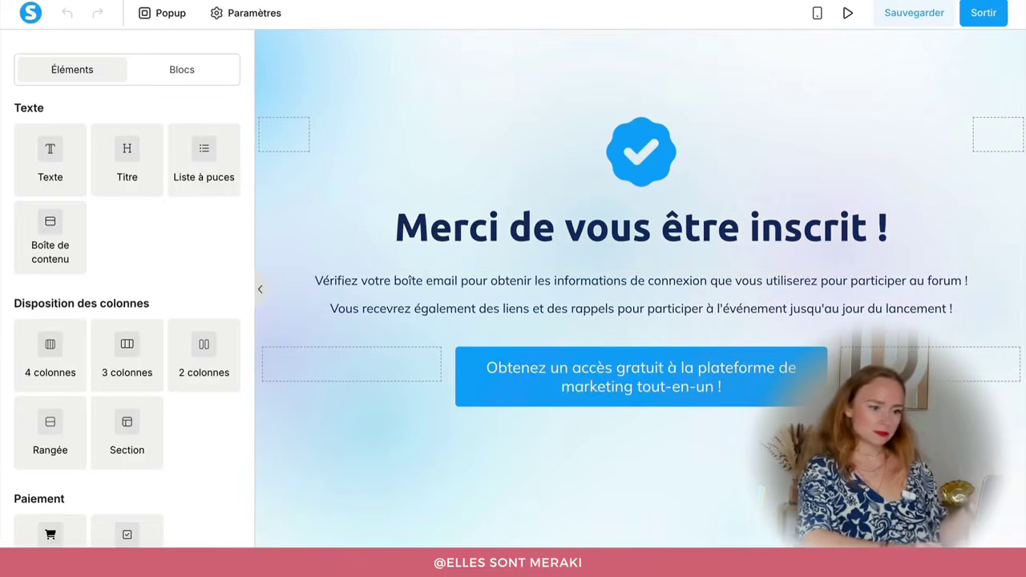
click(930, 12)
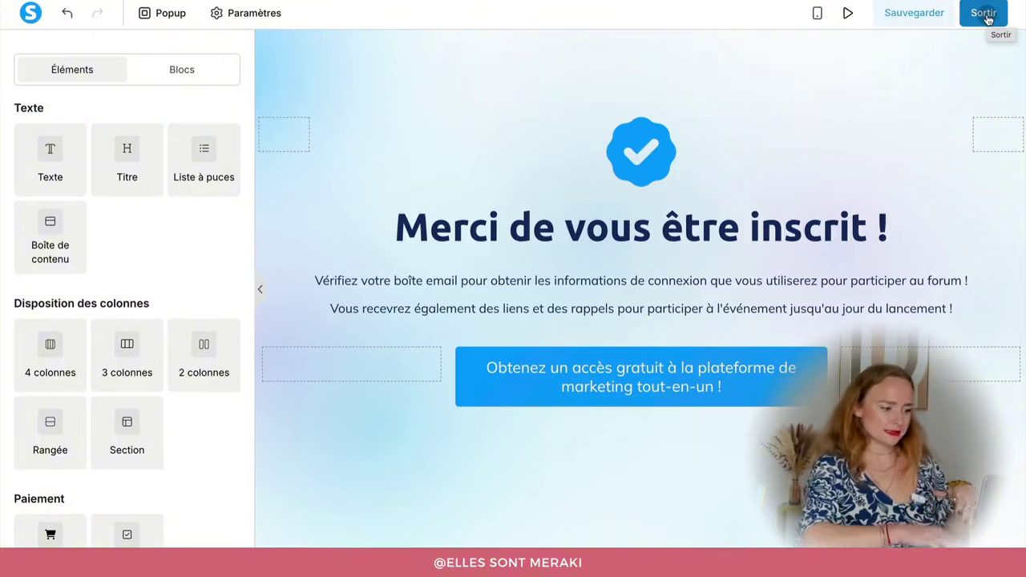
scroll(219, 448, down, 5)
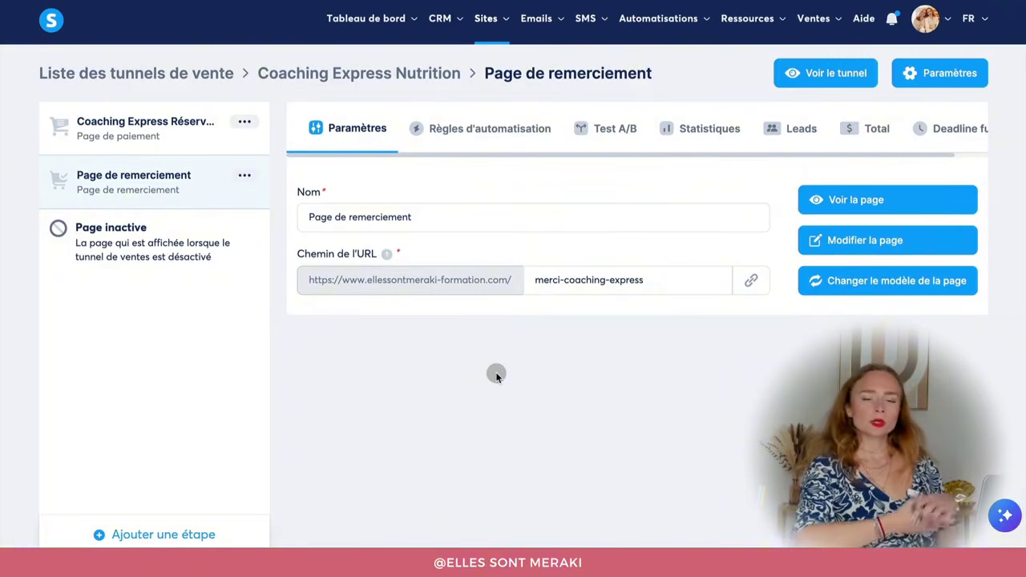
- Start an automation rule on the Coaching Express Réservation step with the "Nouvelle vente" trigger
click(176, 138)
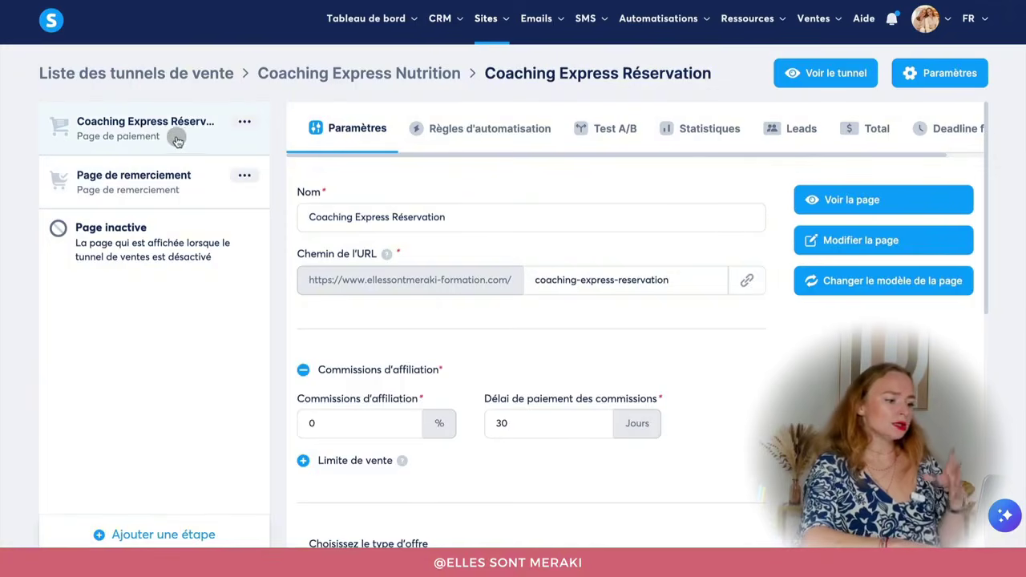
click(457, 133)
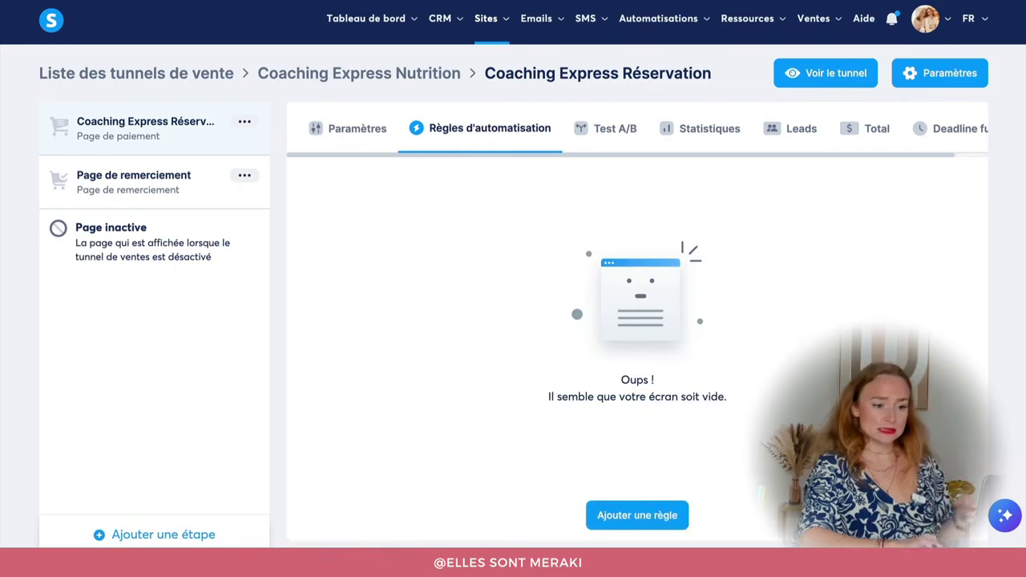
click(617, 518)
click(443, 143)
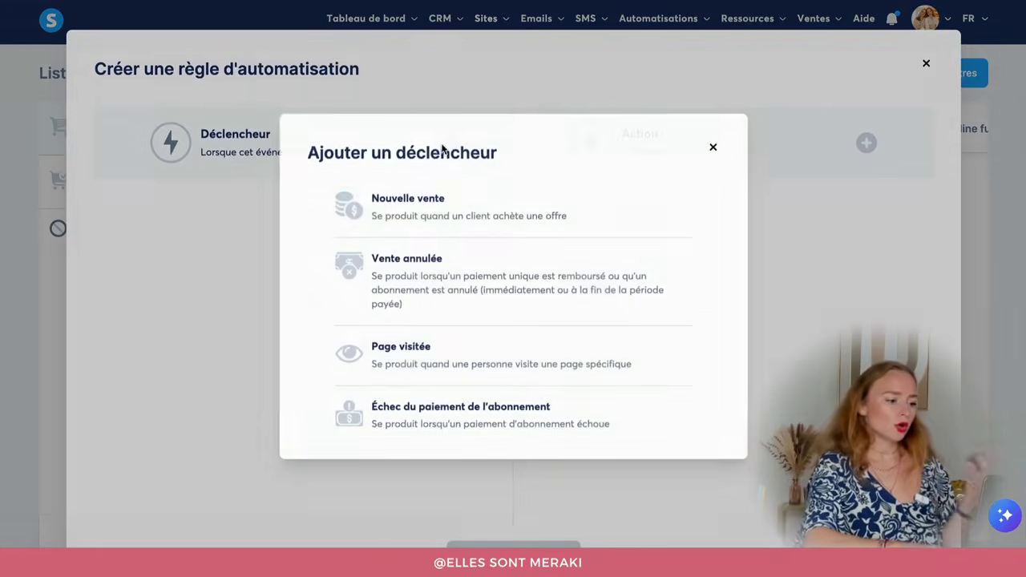
click(440, 204)
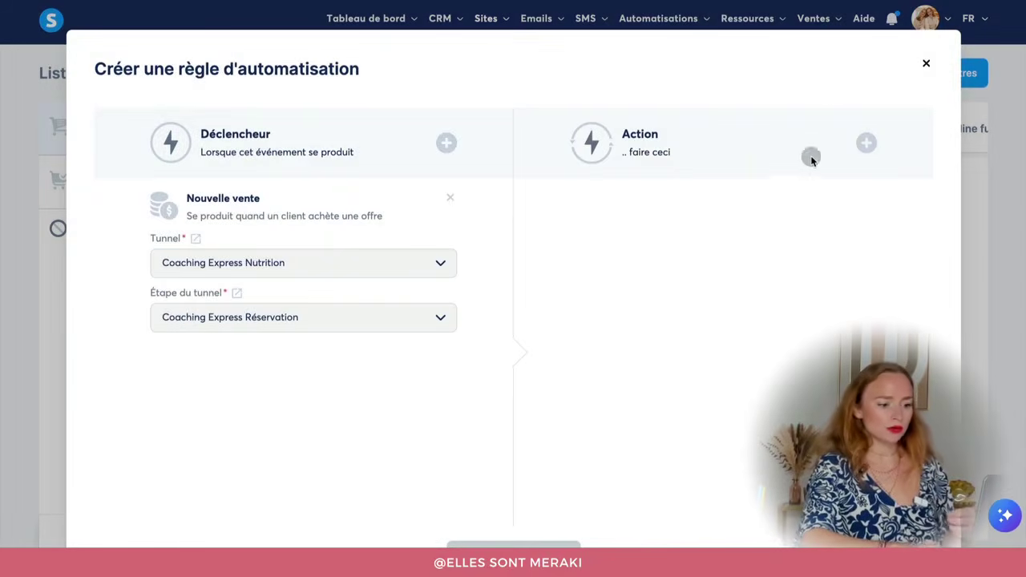
- Add a "S'abonner à la campagne" action to the rule using the "Audits personnalisés" campaign
click(865, 144)
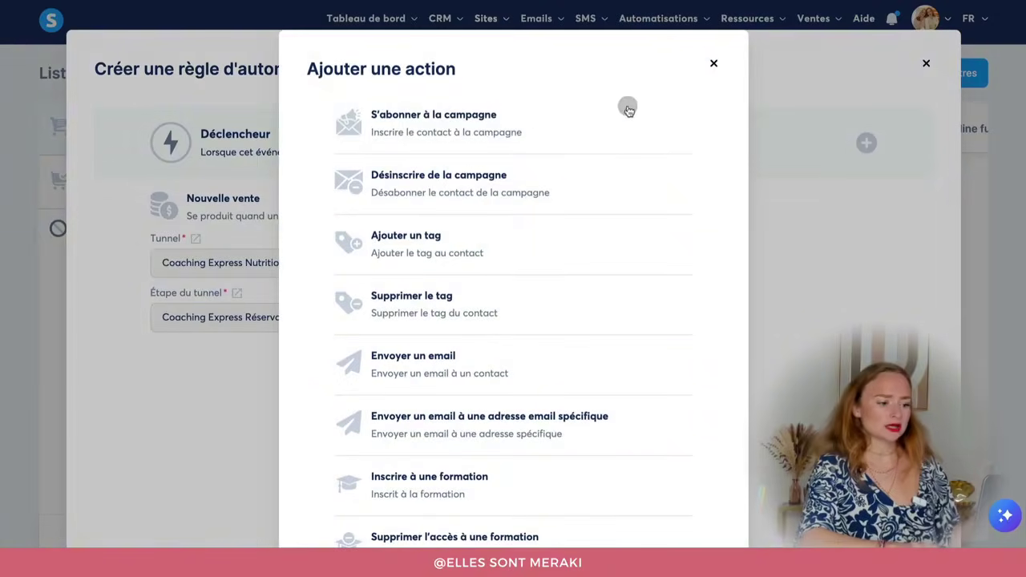
click(526, 116)
click(622, 259)
text(coac)
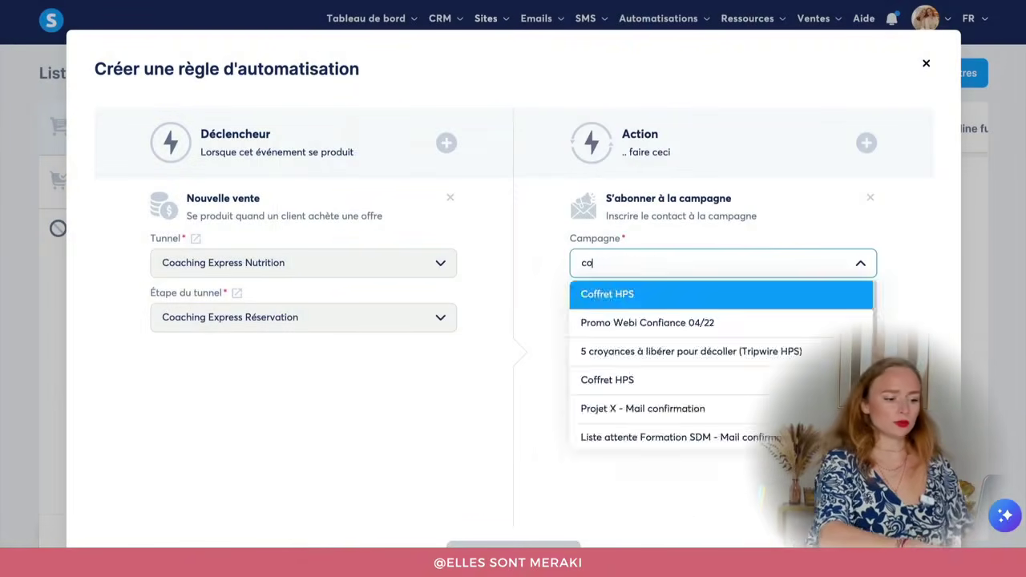
key(BackSpace)
key(BackSpace)
key(BackSpace)
key(BackSpace)
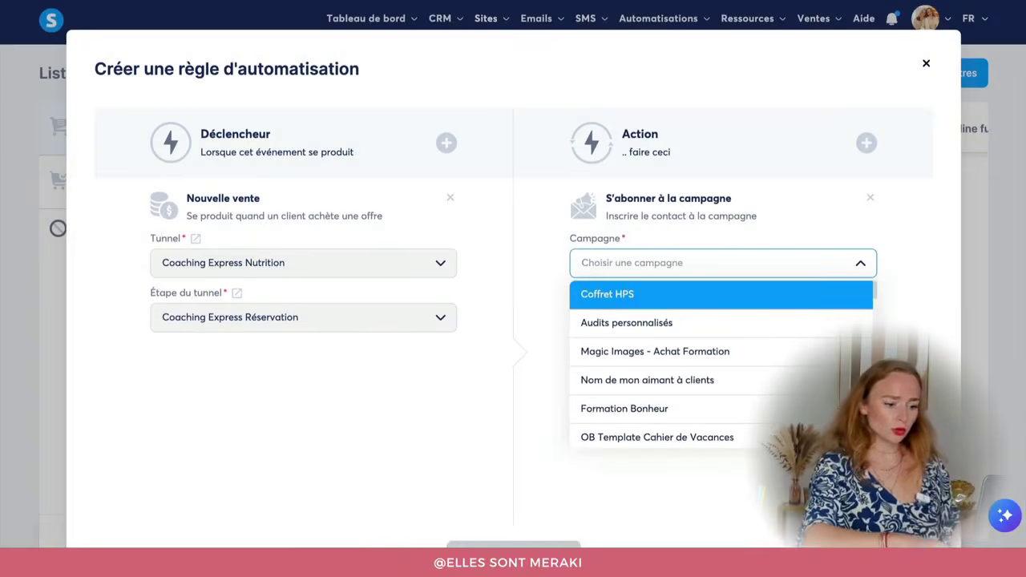
click(613, 321)
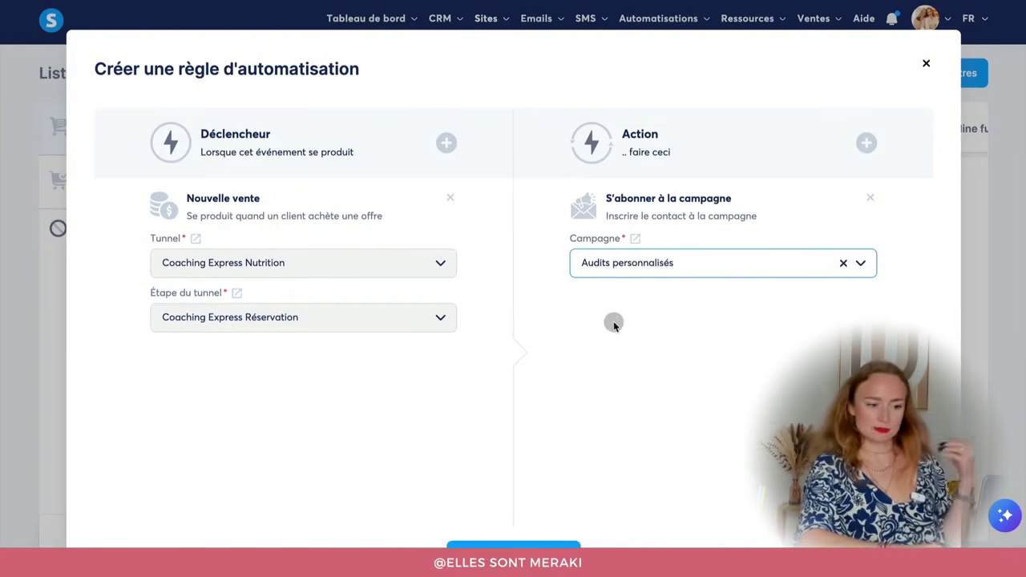
- Add an "Ajouter un tag" action to the rule with the existing tag "Audit Académie Meraki"
click(868, 141)
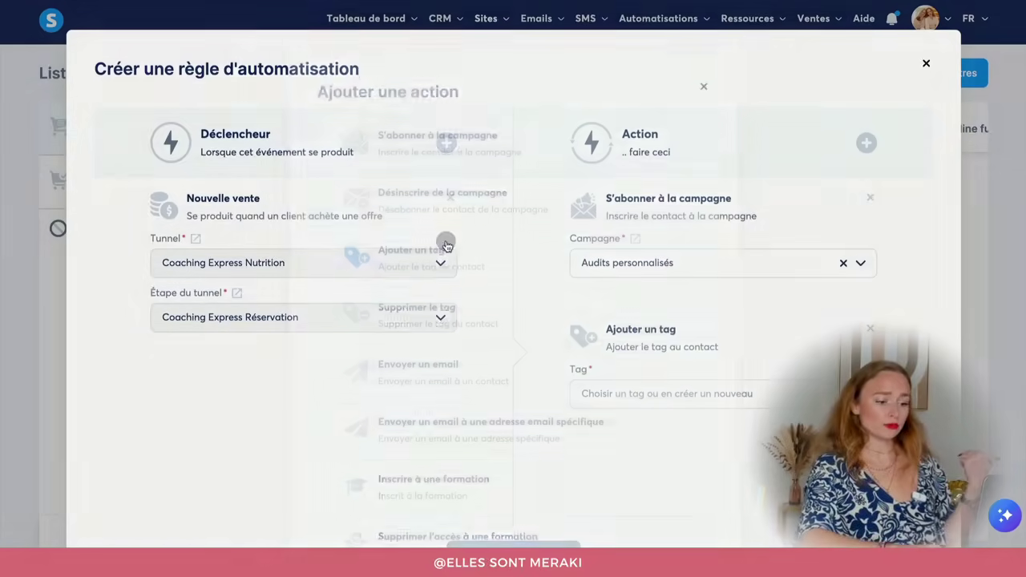
click(645, 392)
text(audsit)
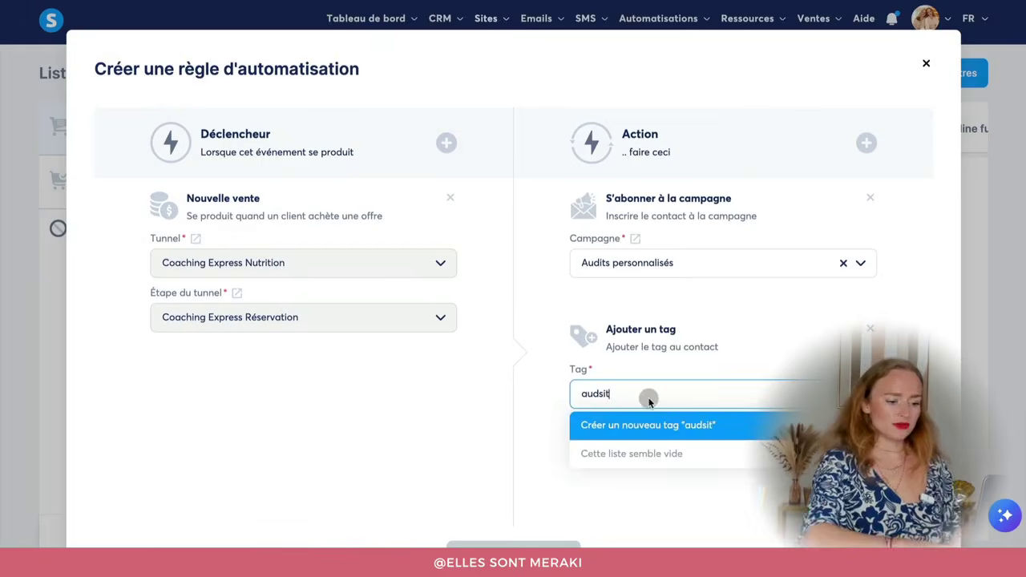
key(BackSpace)
key(Down)
key(Return)
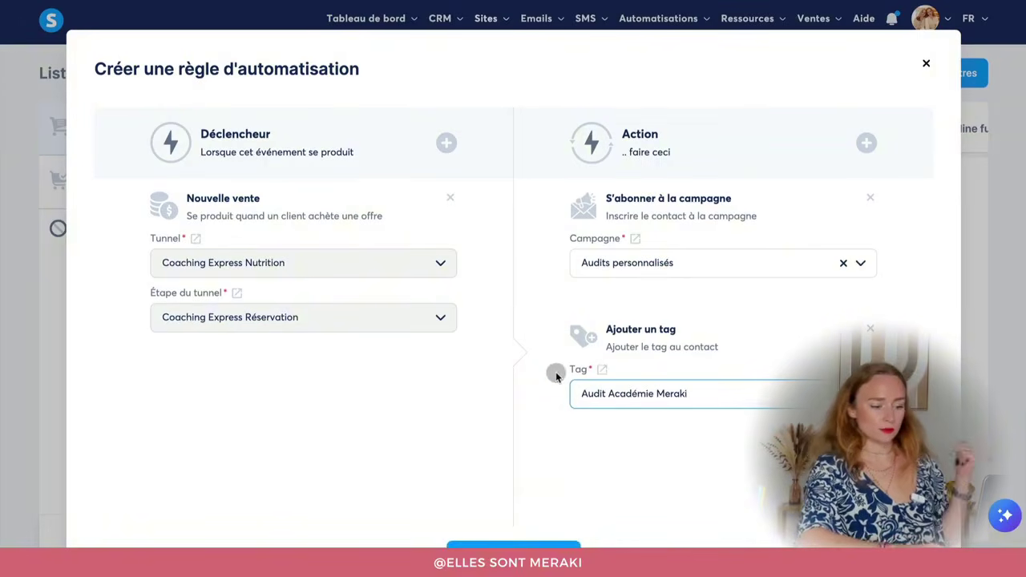
- Look through the other available actions down to "Envoyer un SMS" without adding one, and save the automation rule
click(866, 142)
scroll(586, 297, down, 6)
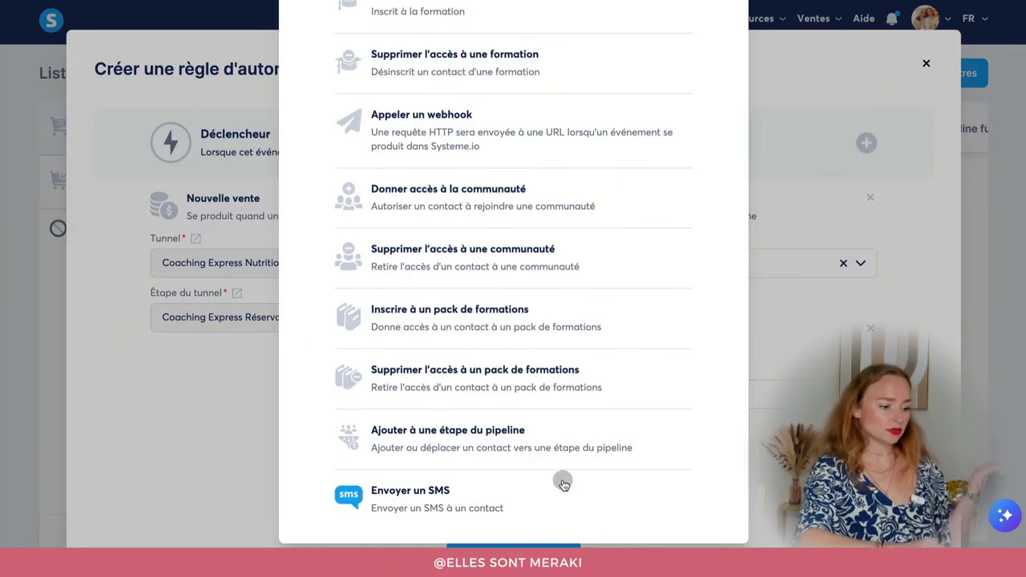
scroll(608, 380, up, 1)
scroll(607, 383, up, 4)
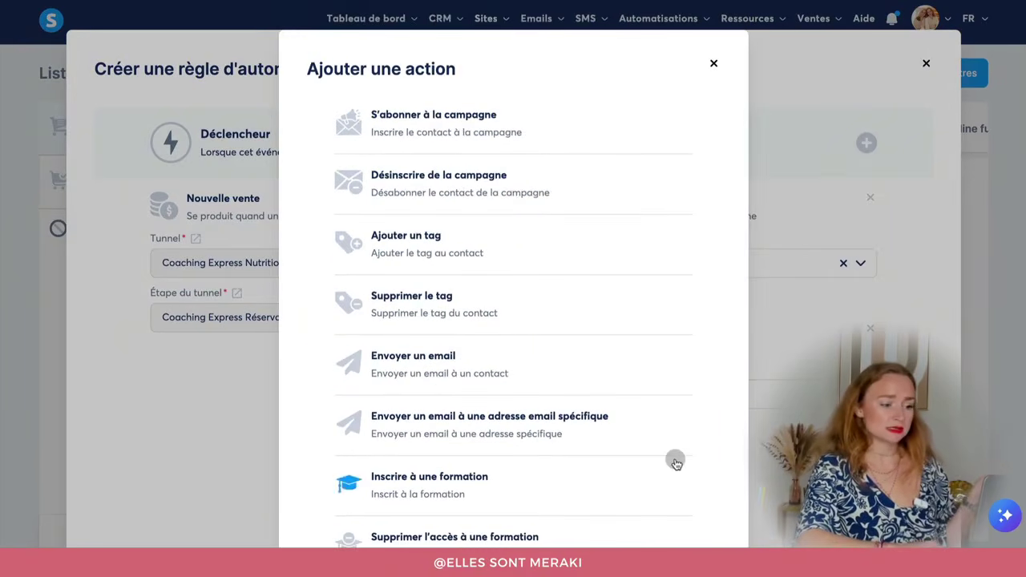
scroll(675, 458, down, 6)
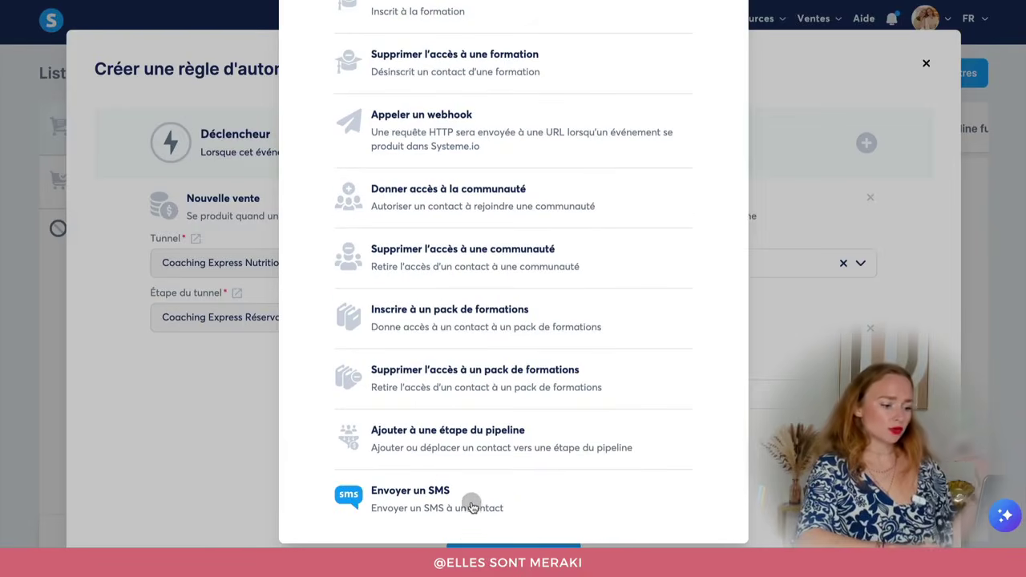
click(801, 439)
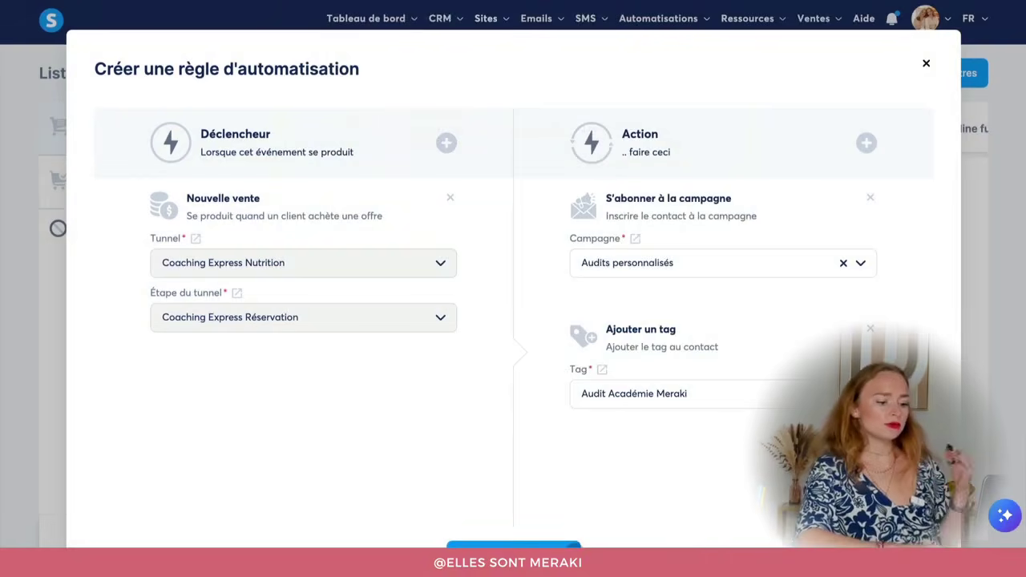
click(513, 545)
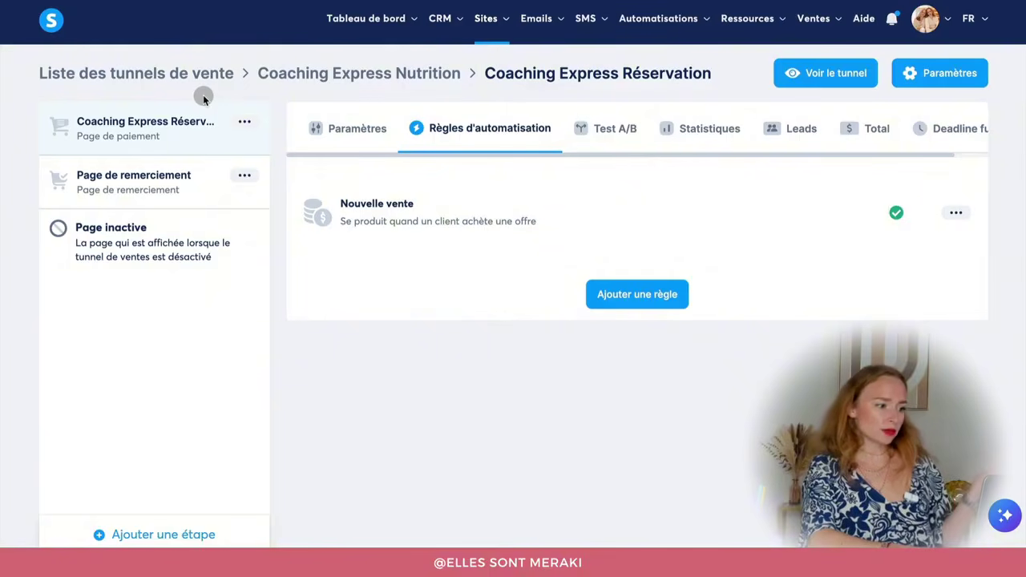
- Review the reservation step's settings, including its digital product, calendar event resource and offer price
click(307, 119)
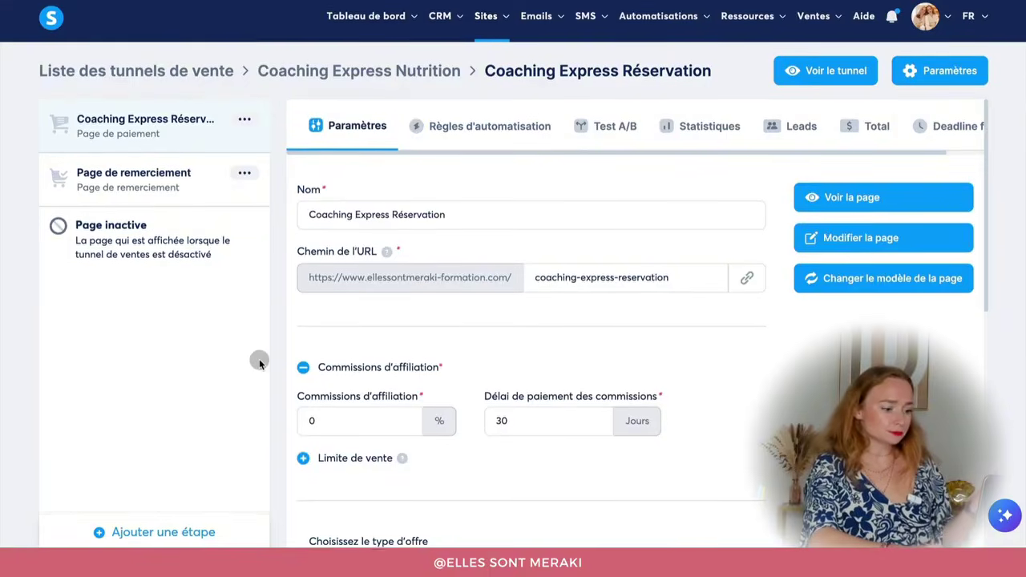
scroll(468, 277, down, 10)
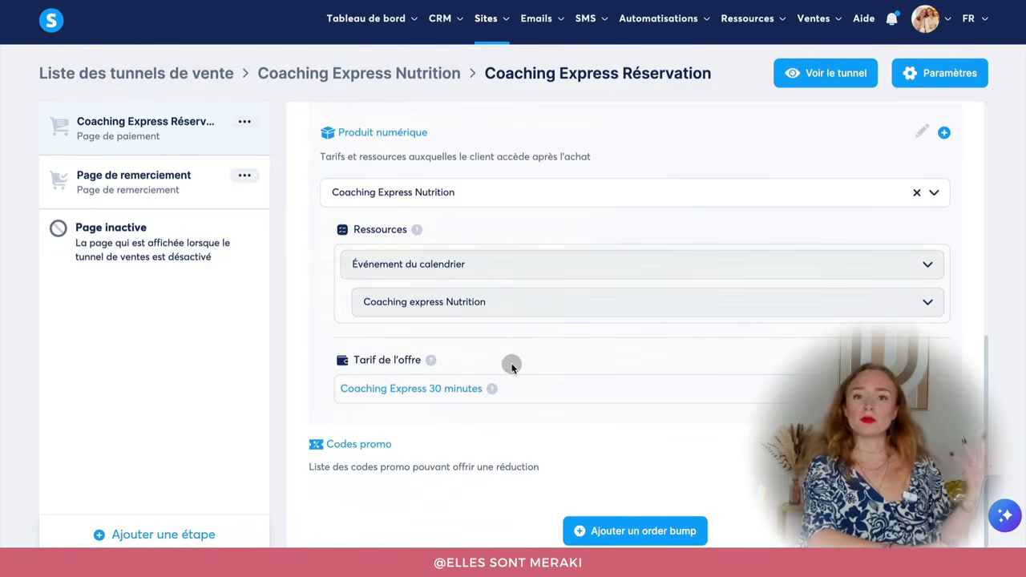
scroll(511, 367, up, 10)
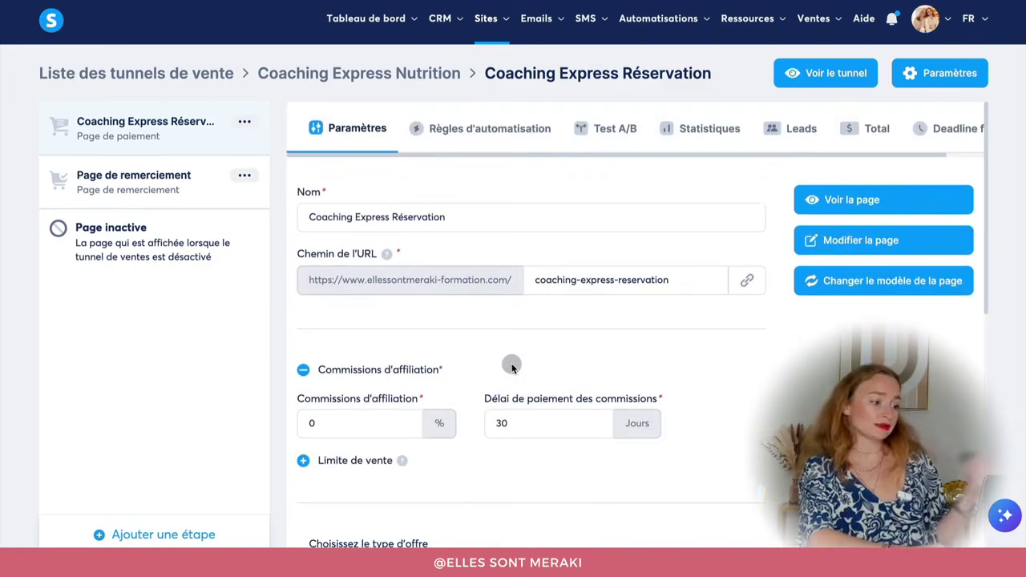